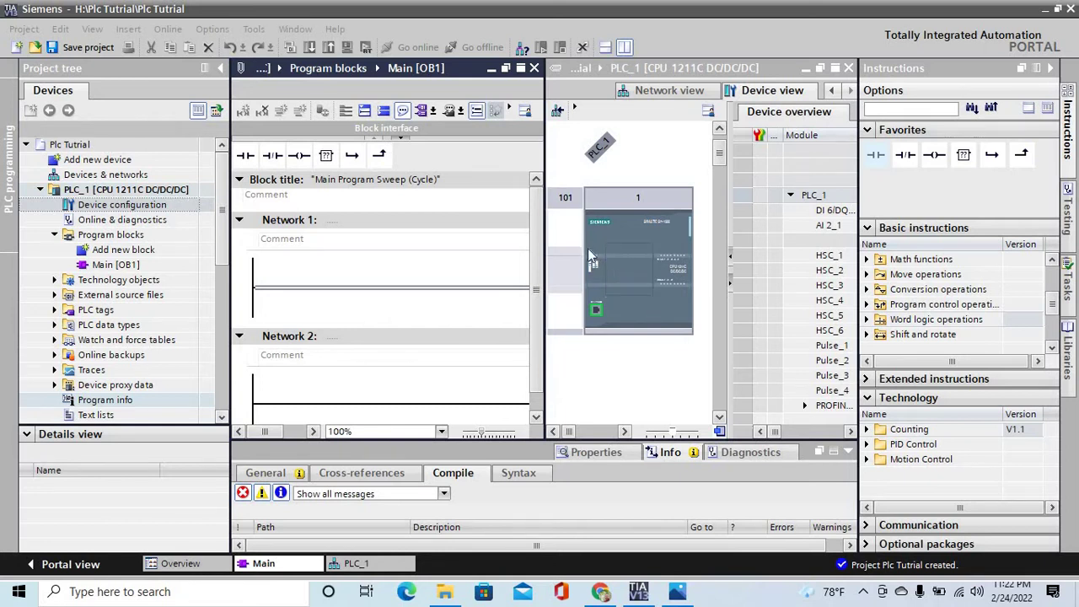
Switch to Photos to view the duty cycle waveform image, and return to the TIA Portal project
{"action": "left_click", "coordinate": [678, 592]}
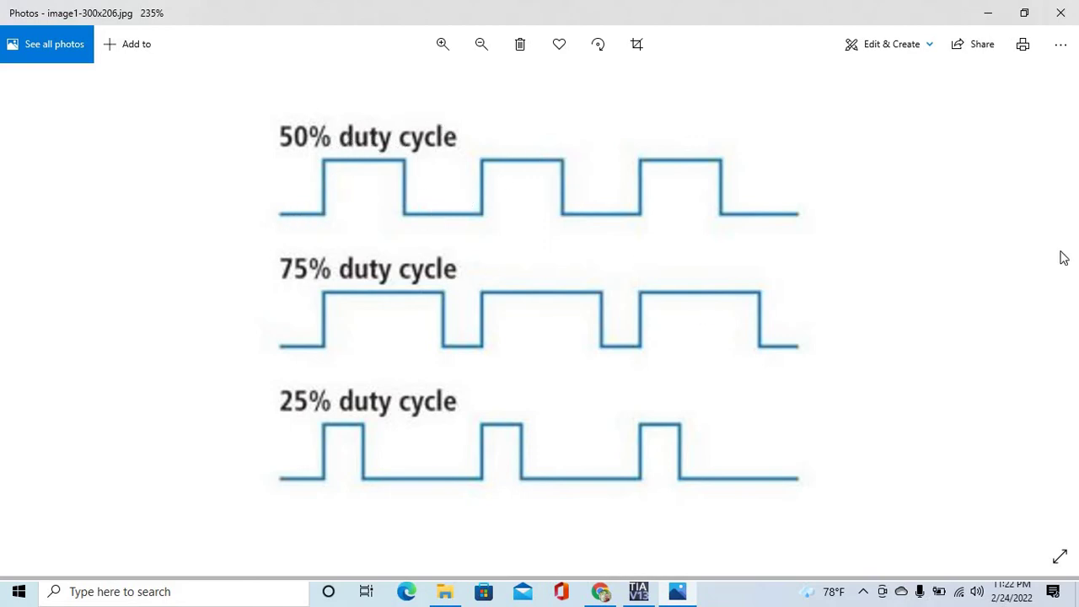
{"action": "left_click", "coordinate": [989, 14]}
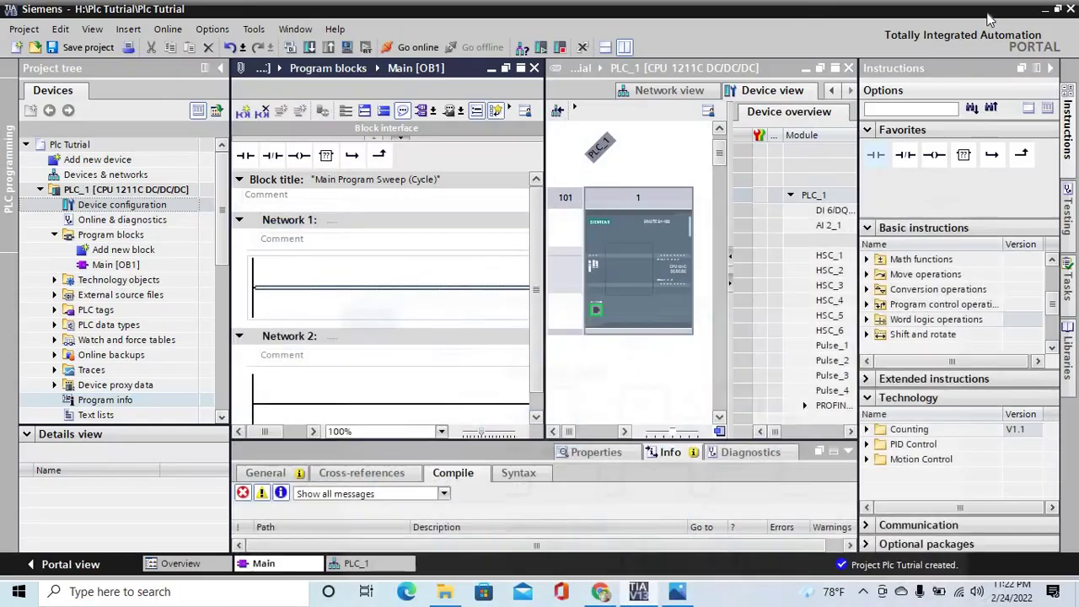
Turn off the split editor view and open PLC_1's device configuration with the CPU's properties area enlarged
{"action": "left_click", "coordinate": [624, 48]}
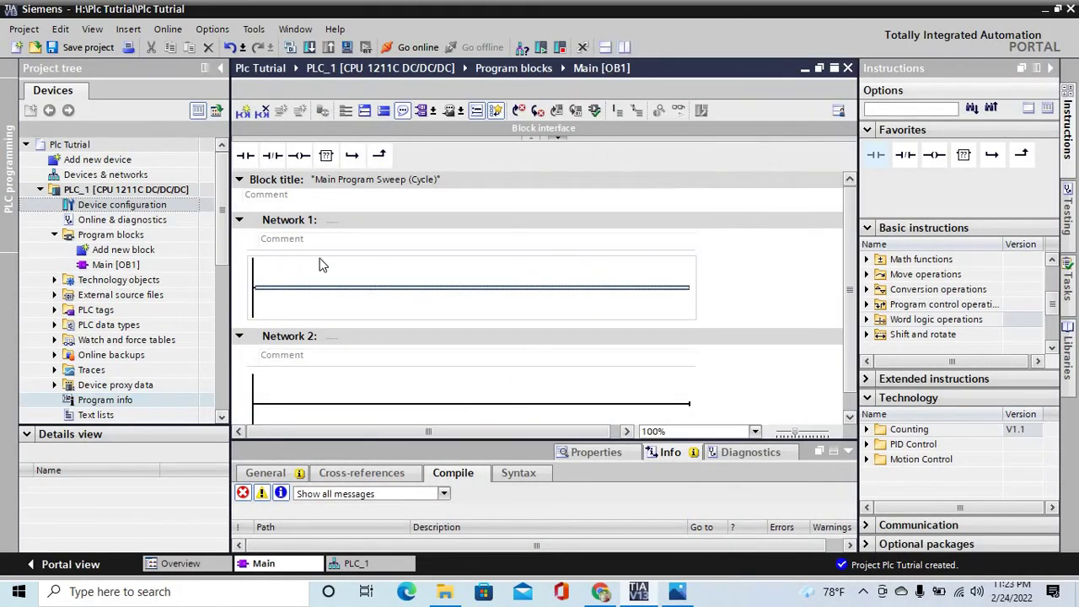
{"action": "double_click", "coordinate": [120, 205]}
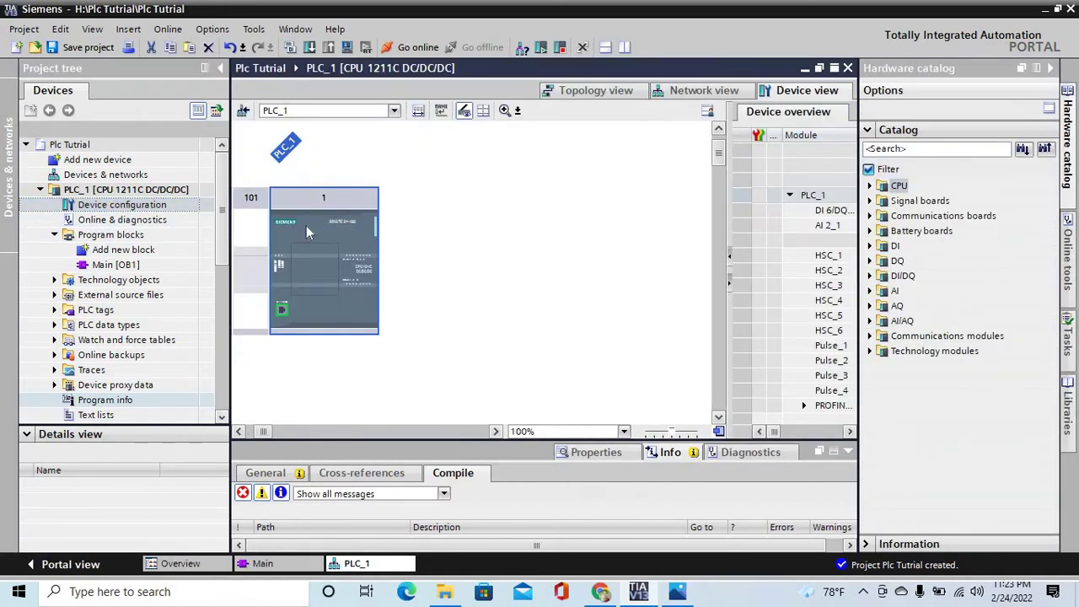
{"action": "left_click", "coordinate": [306, 225]}
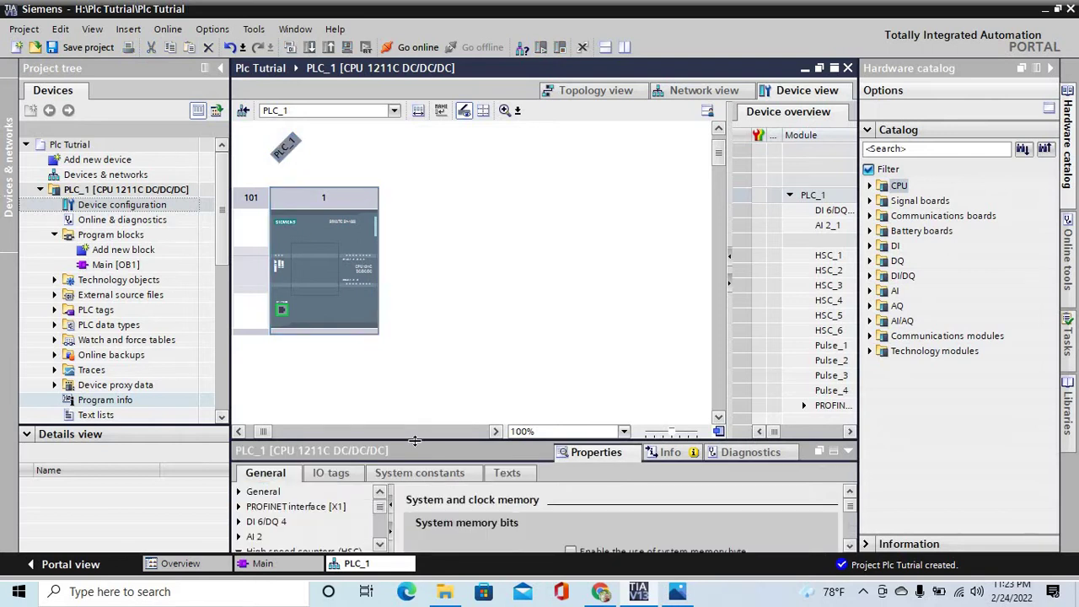
{"action": "left_click_drag", "start_coordinate": [414, 441], "coordinate": [430, 350]}
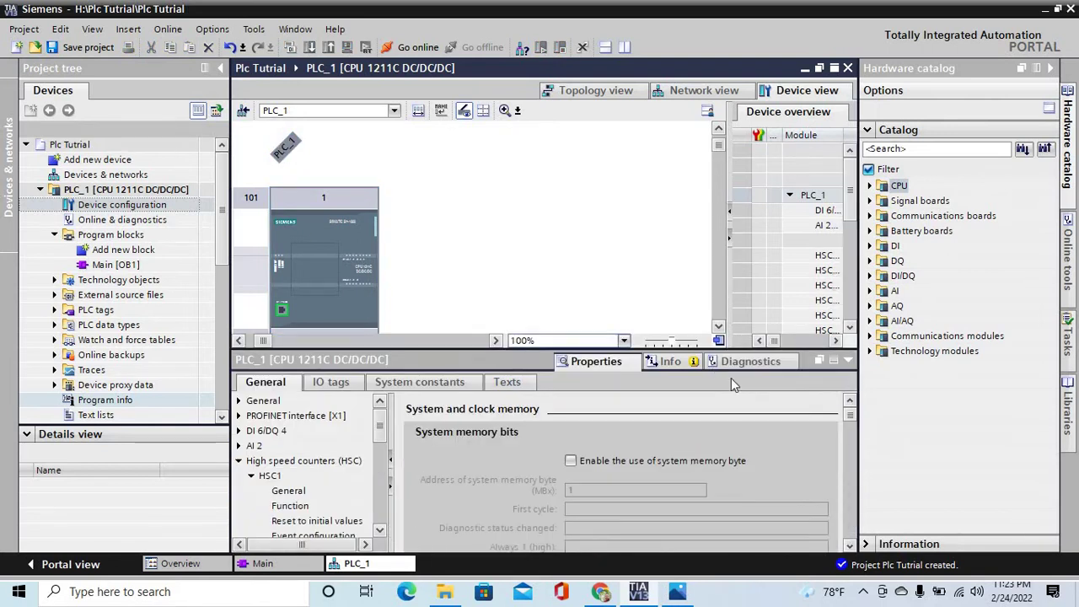
Enable the PTO1/PWM1 pulse generator in the CPU's Pulse generators (PTO/PWM) properties
{"action": "left_click", "coordinate": [852, 547]}
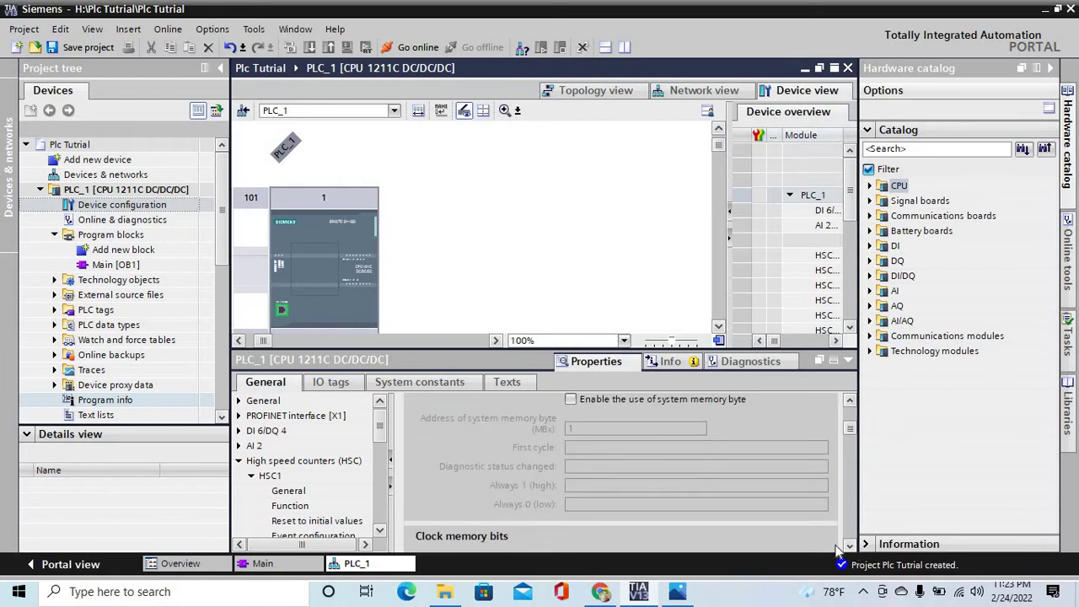
{"action": "left_click_drag", "start_coordinate": [380, 433], "coordinate": [382, 481]}
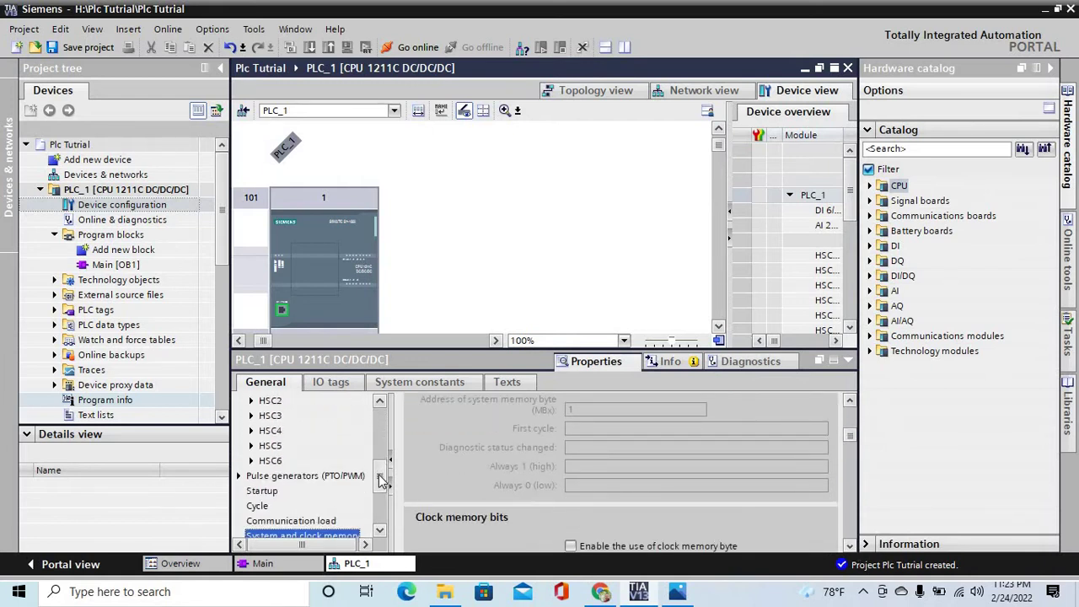
{"action": "double_click", "coordinate": [306, 476]}
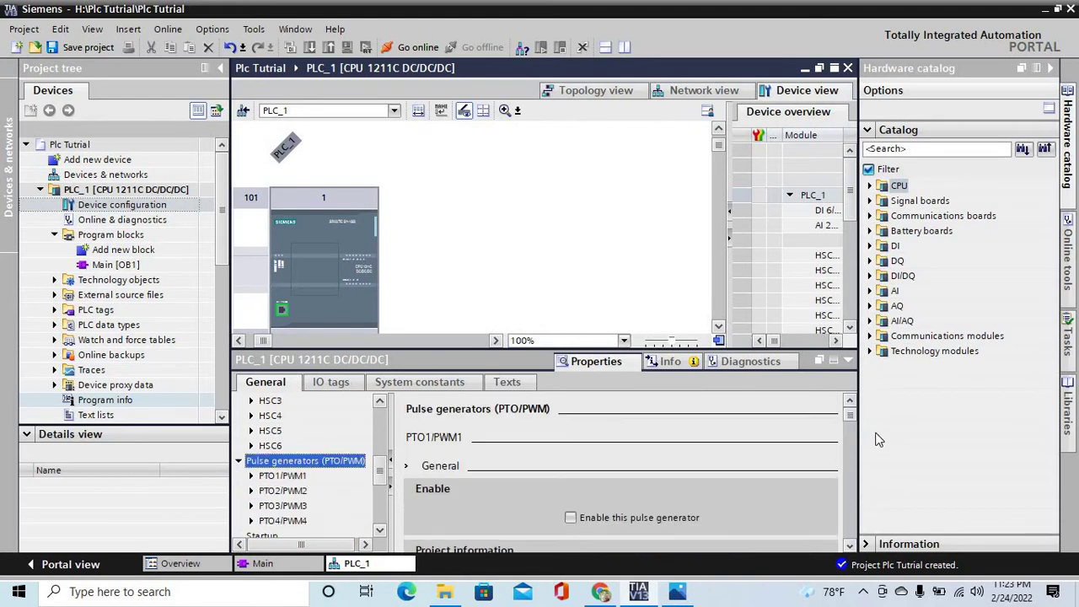
{"action": "left_click", "coordinate": [850, 545]}
{"action": "scroll", "coordinate": [549, 462], "scroll_direction": "down", "scroll_amount": 2}
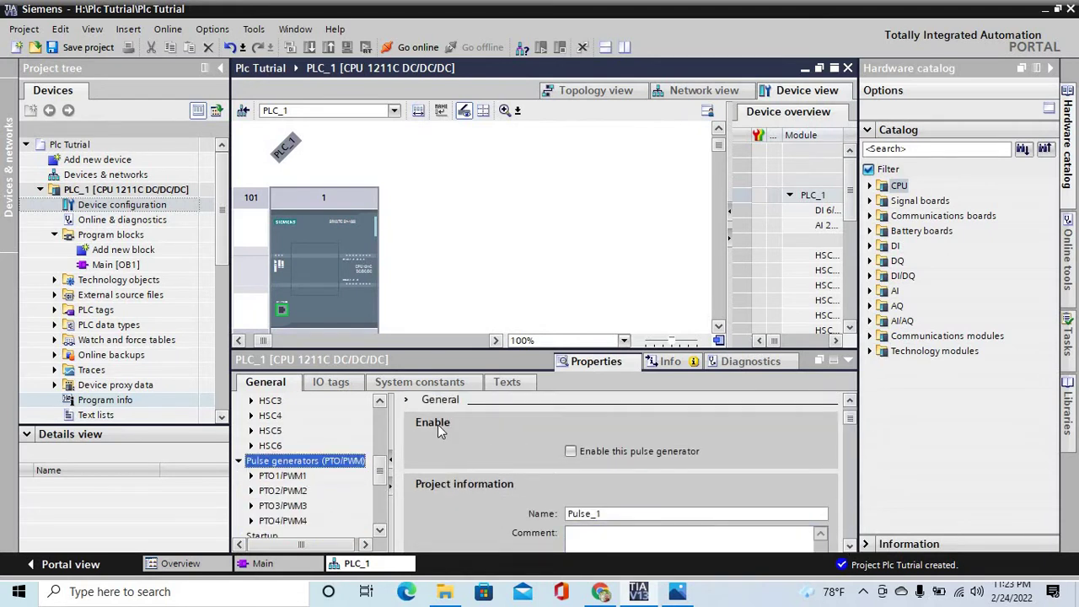
{"action": "left_click", "coordinate": [571, 452]}
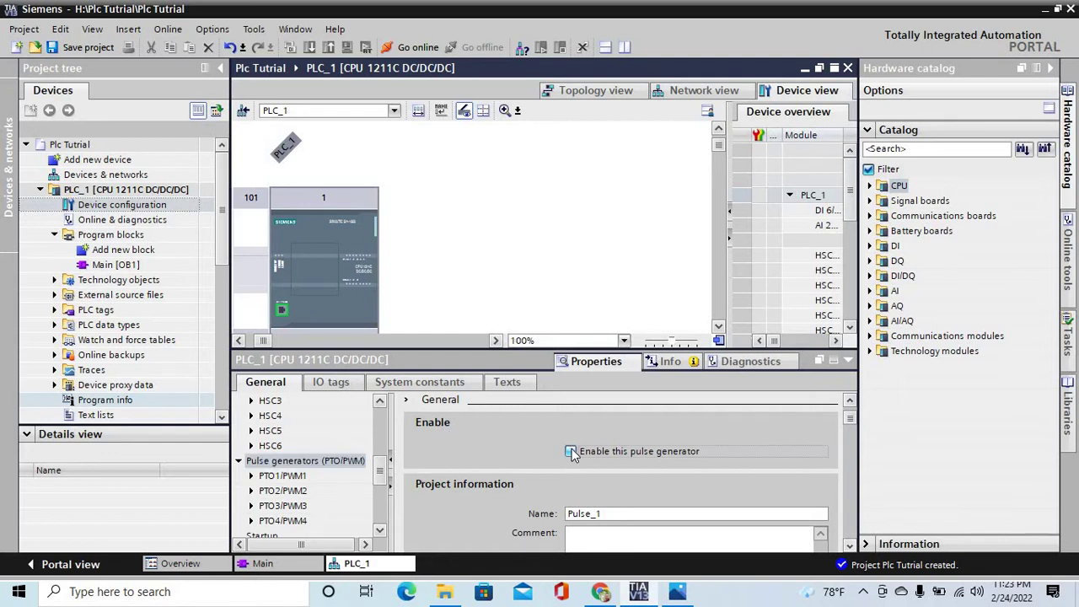
Set the signal type of PTO1/PWM1 to PTO (pulse A and direction B)
{"action": "left_click", "coordinate": [850, 546]}
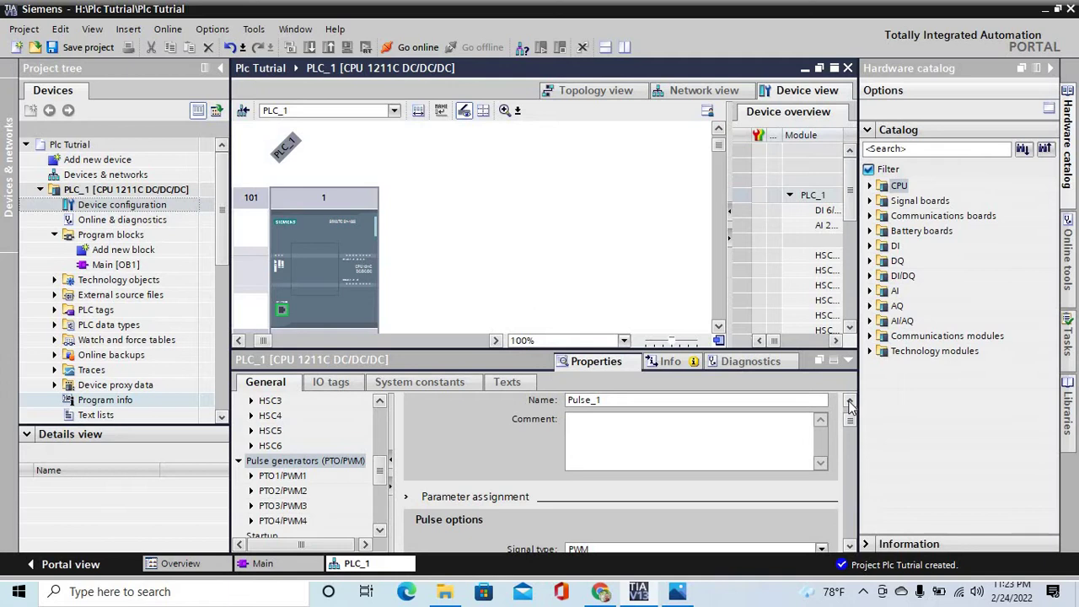
{"action": "left_click", "coordinate": [850, 403]}
{"action": "left_click", "coordinate": [852, 546]}
{"action": "left_click", "coordinate": [850, 546]}
{"action": "left_click", "coordinate": [850, 546]}
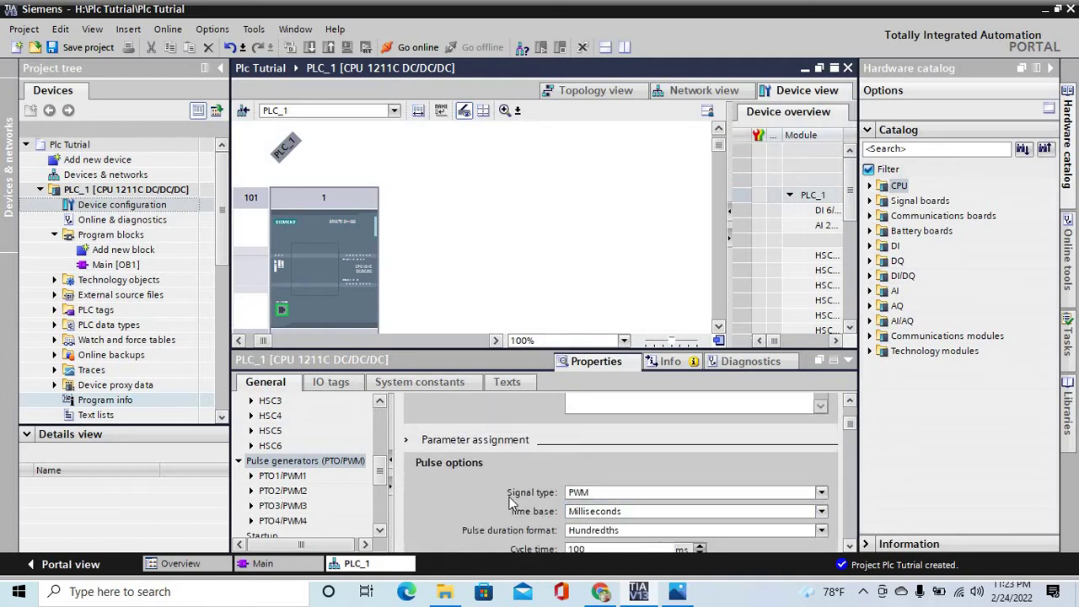
{"action": "left_click", "coordinate": [852, 546]}
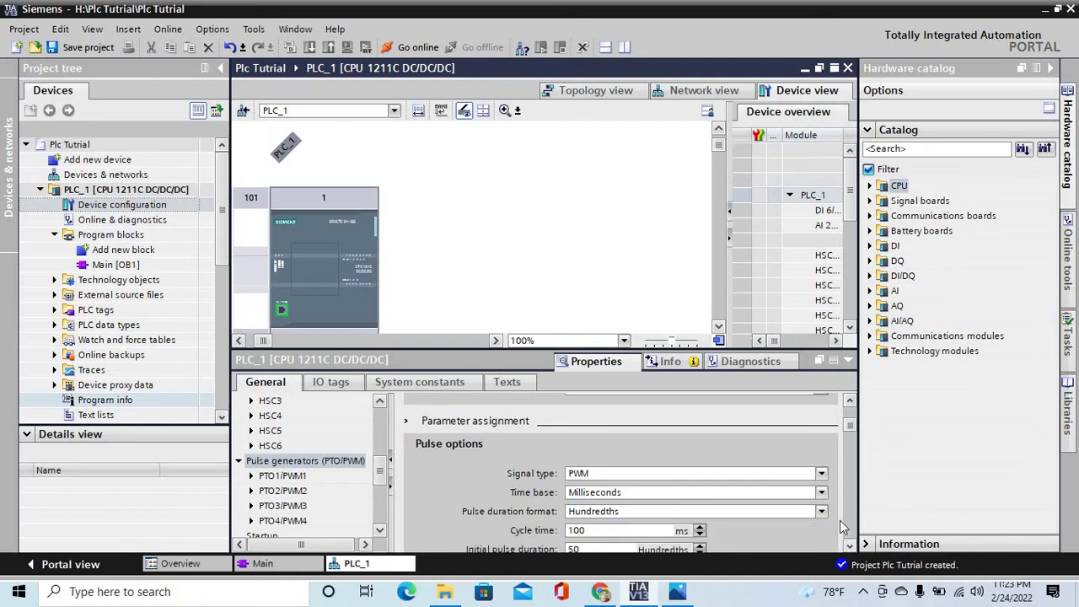
{"action": "left_click", "coordinate": [823, 475]}
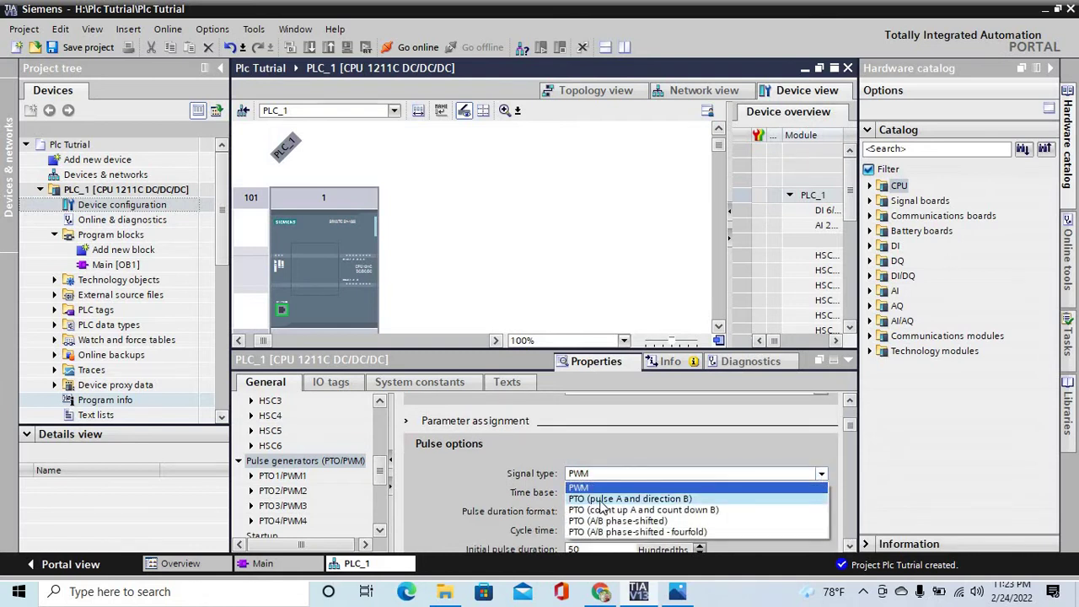
{"action": "left_click", "coordinate": [668, 499]}
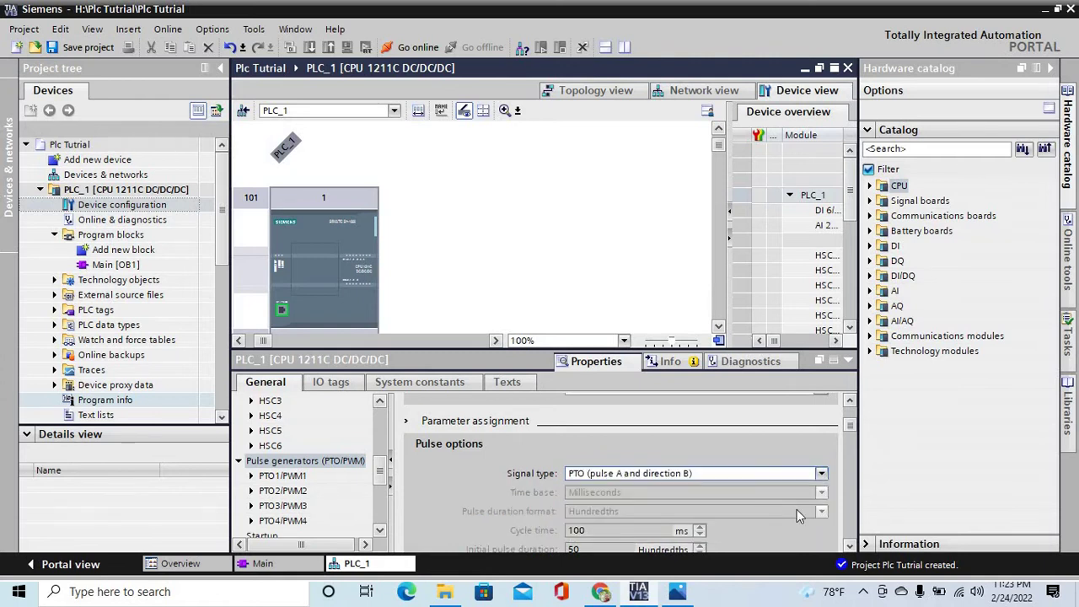
Assign %Q0.0 as the pulse output in the hardware outputs of PTO1/PWM1
{"action": "left_click", "coordinate": [850, 545]}
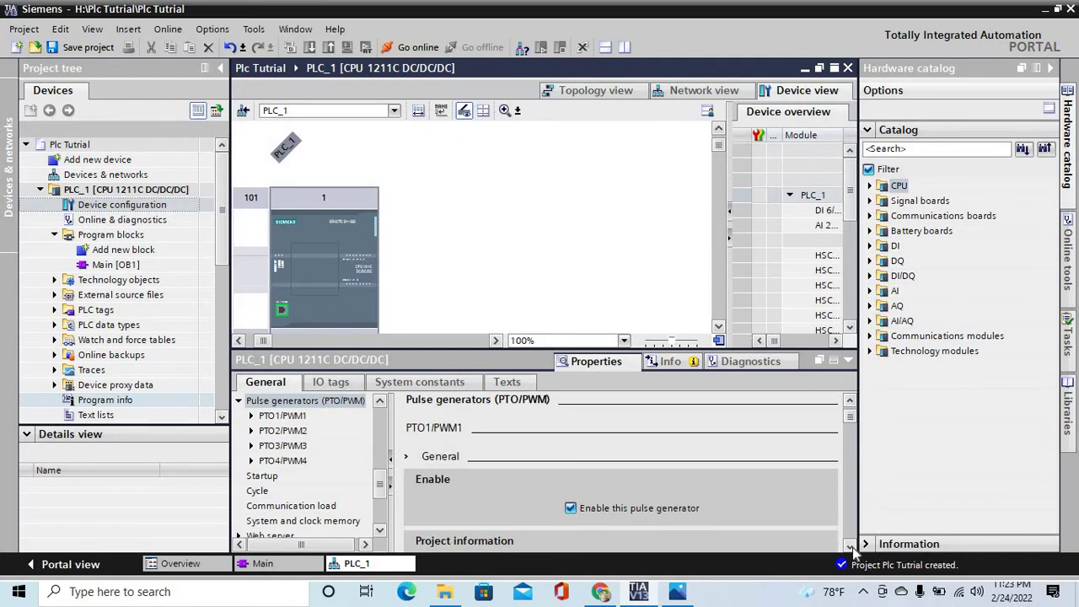
{"action": "left_click", "coordinate": [850, 546]}
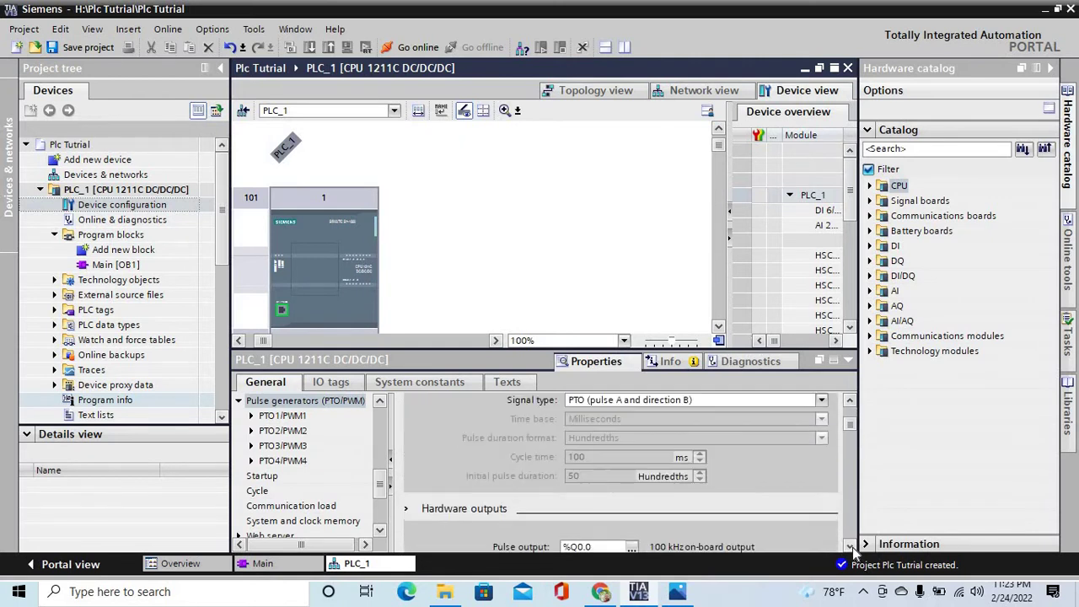
{"action": "left_click", "coordinate": [850, 545]}
{"action": "left_click", "coordinate": [850, 545]}
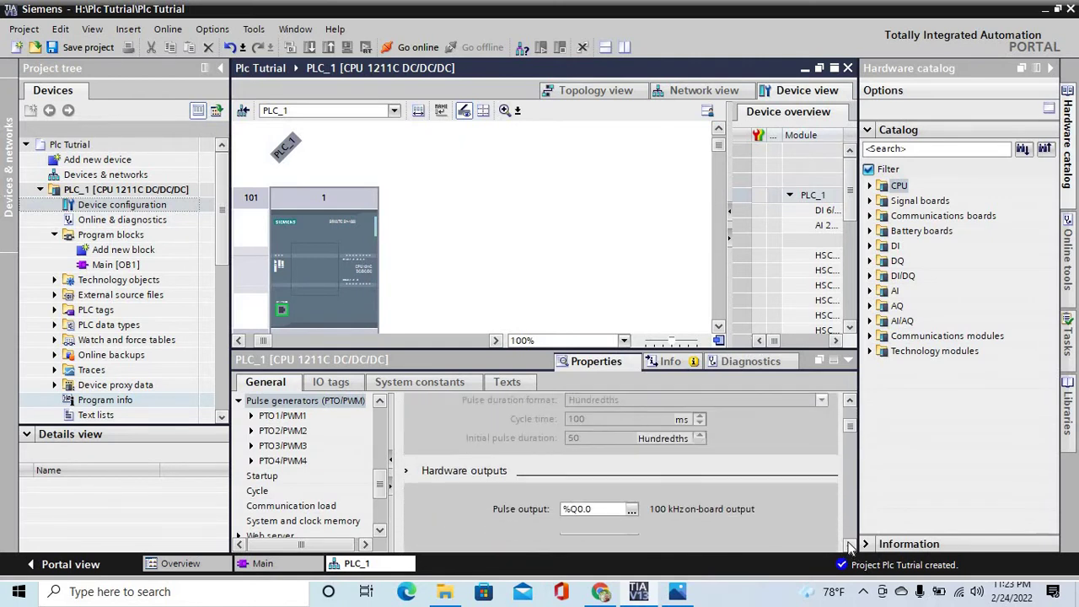
{"action": "left_click", "coordinate": [850, 546]}
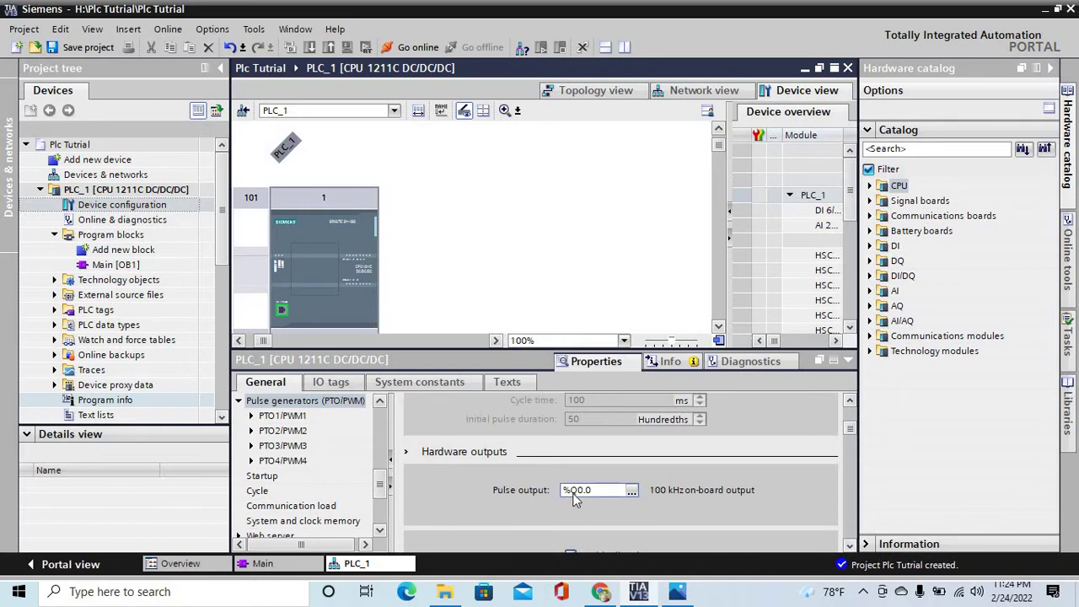
{"action": "left_click", "coordinate": [632, 490]}
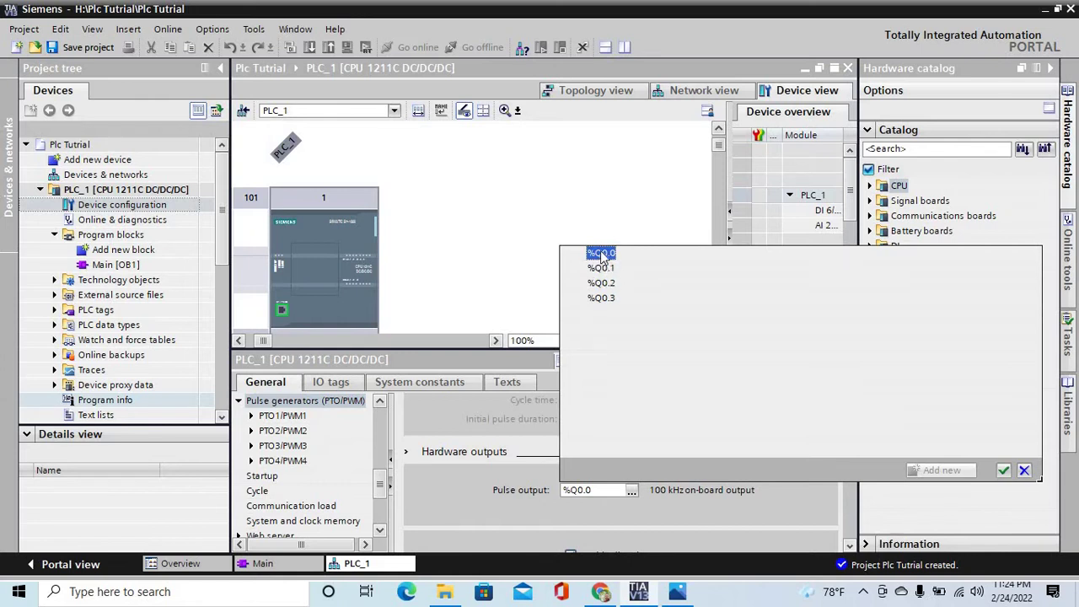
{"action": "left_click", "coordinate": [1004, 470]}
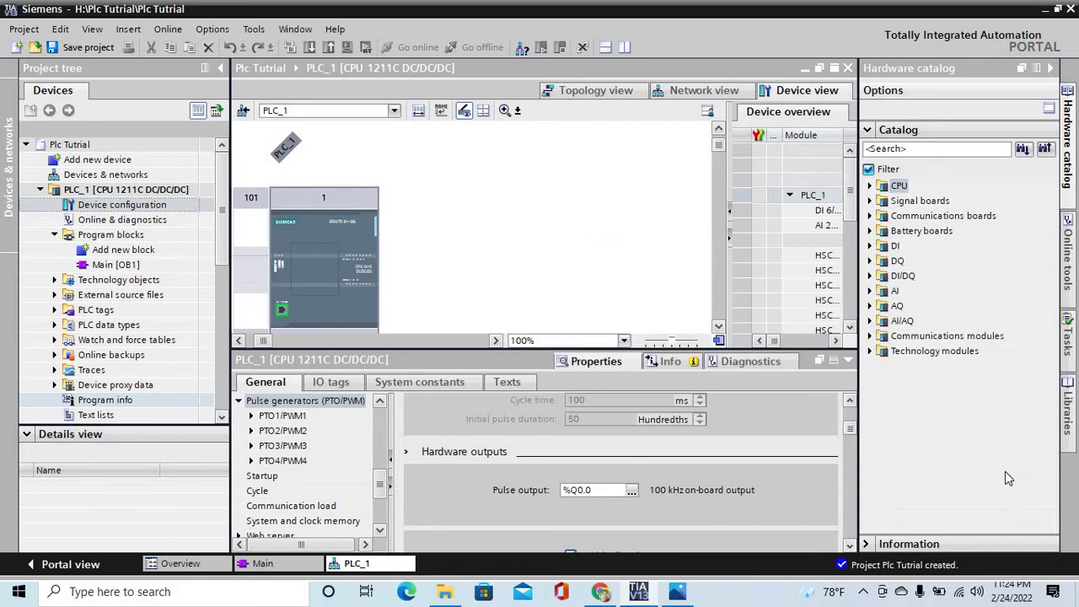
Assign %Q0.1 as the direction output of PTO1/PWM1
{"action": "left_click", "coordinate": [850, 546]}
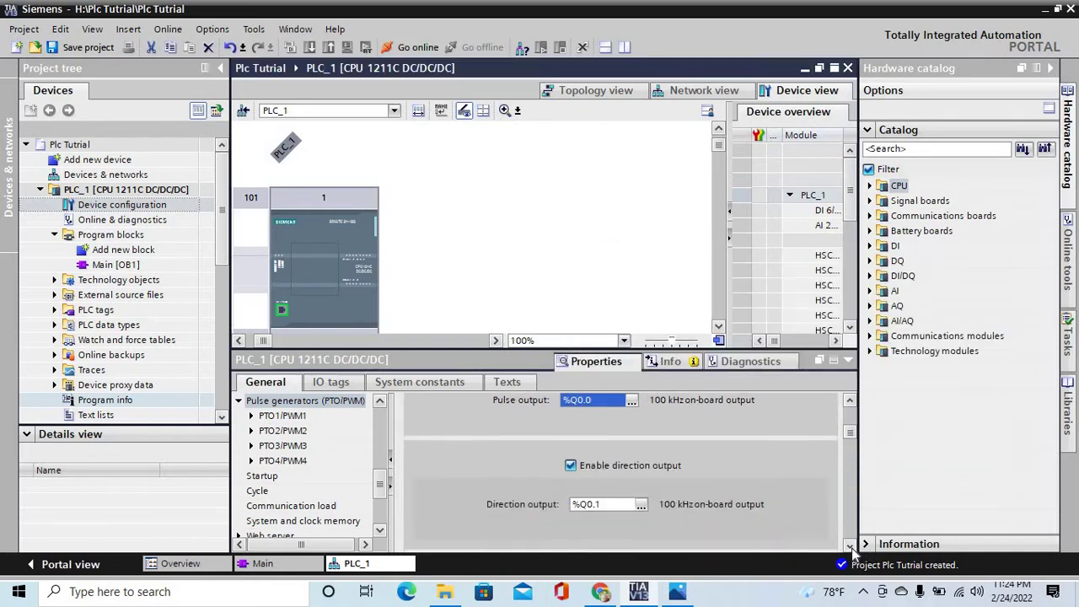
{"action": "left_click", "coordinate": [850, 545]}
{"action": "left_click", "coordinate": [850, 403]}
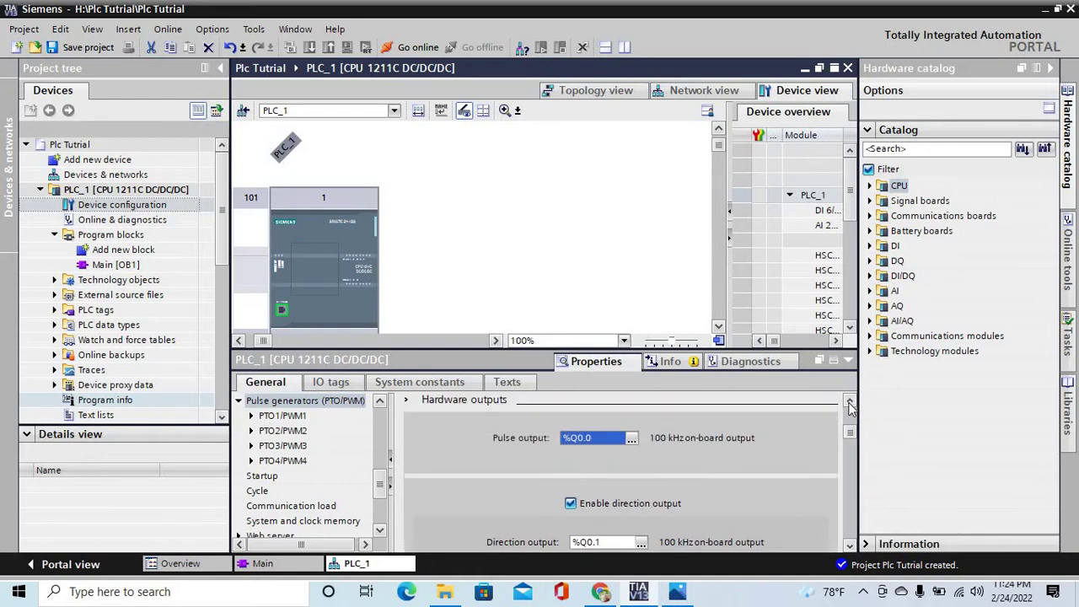
{"action": "left_click", "coordinate": [850, 547]}
{"action": "left_click", "coordinate": [850, 547]}
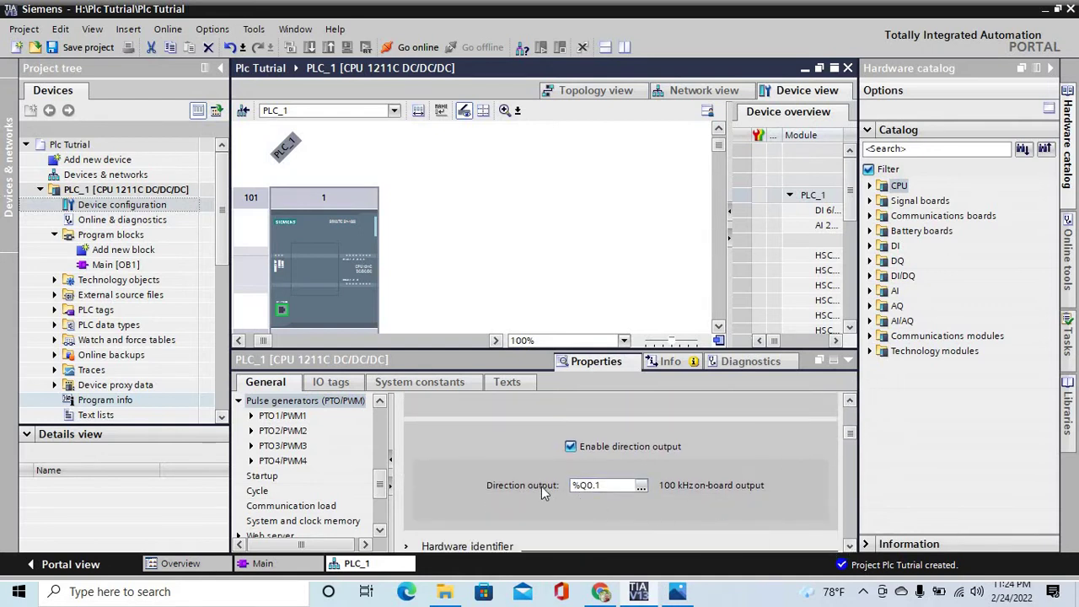
{"action": "left_click", "coordinate": [641, 487]}
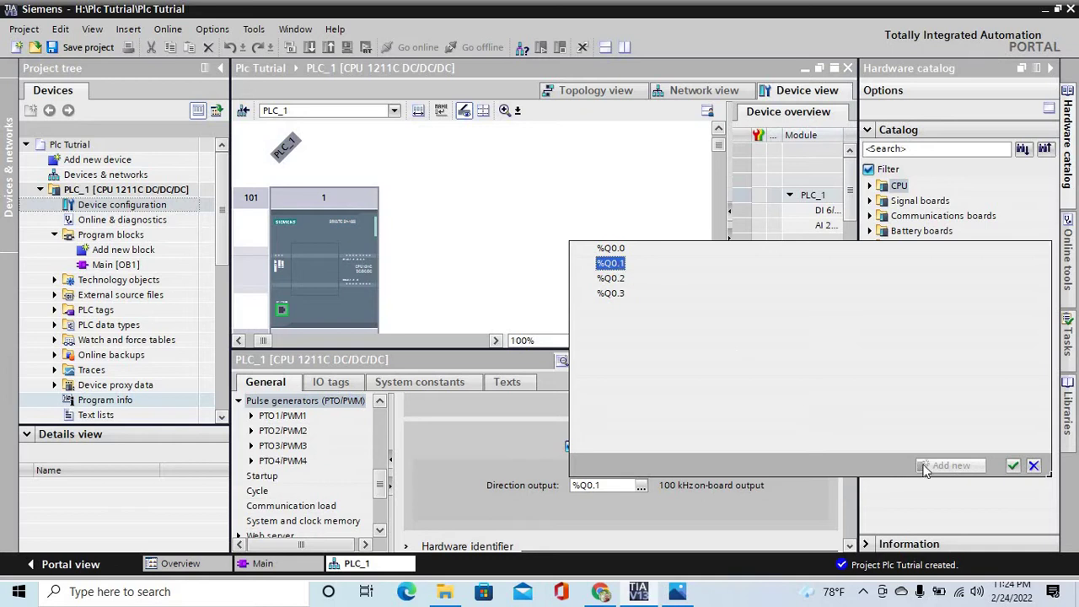
{"action": "left_click", "coordinate": [1013, 467]}
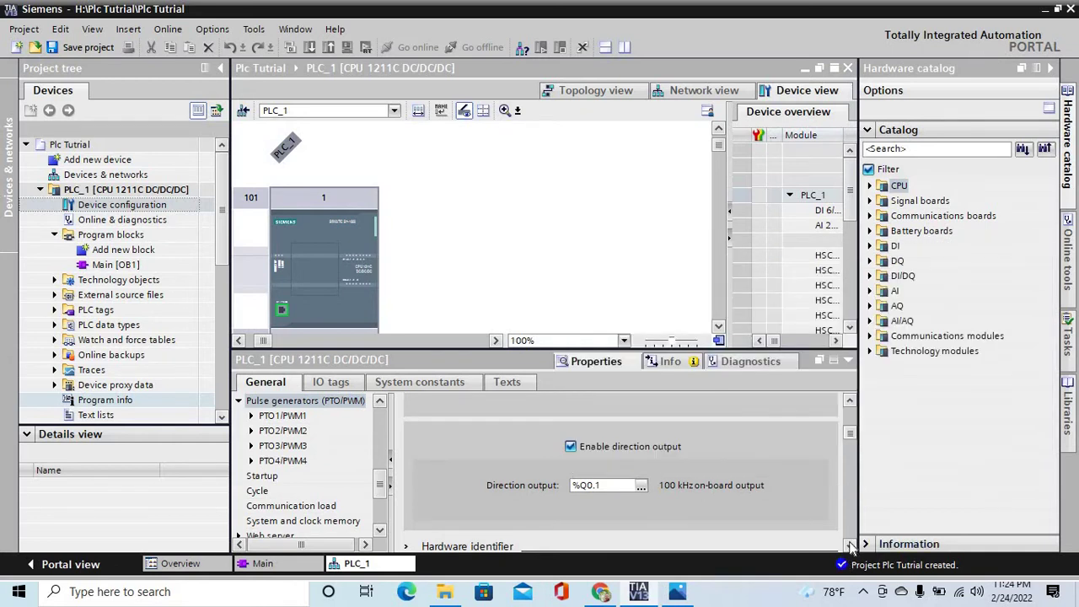
Review the remaining PTO1/PWM1 settings down to the PTO2/PWM2 section and back to the start
{"action": "scroll", "coordinate": [851, 546], "scroll_direction": "down", "scroll_amount": 5}
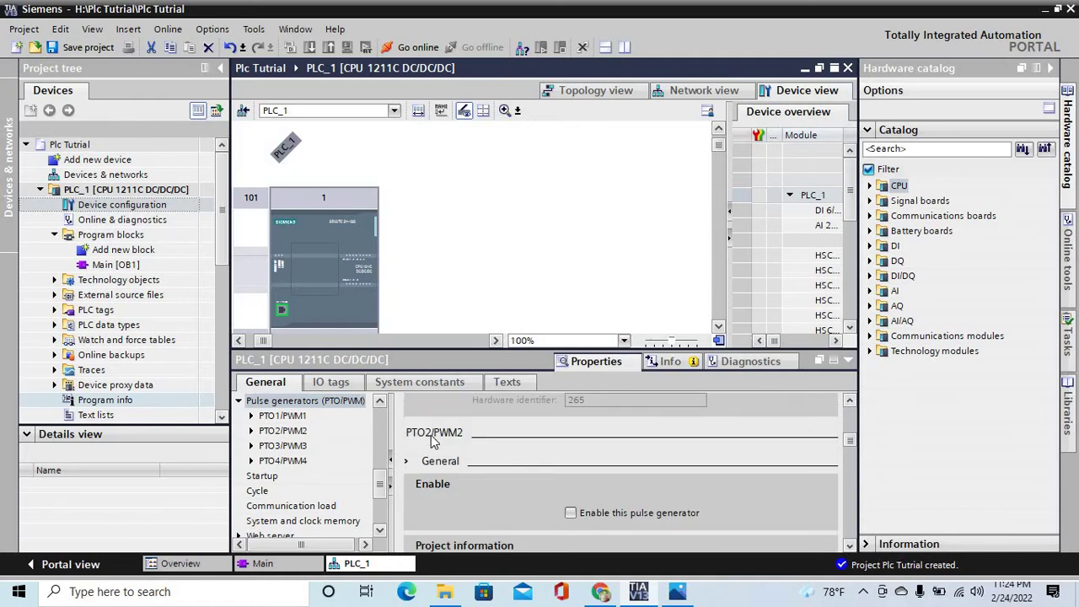
{"action": "left_click", "coordinate": [851, 402]}
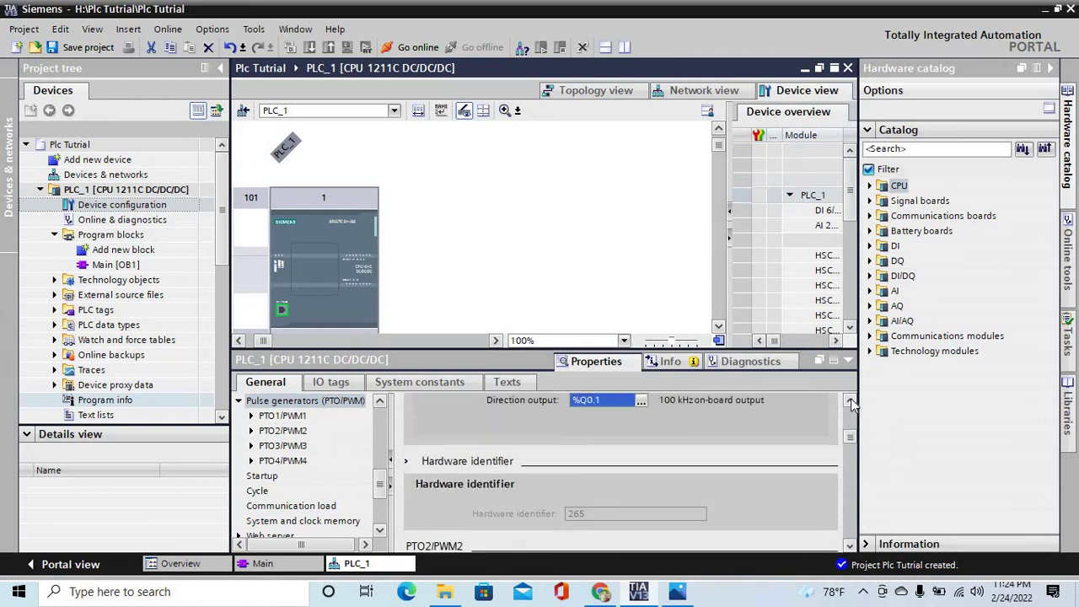
{"action": "left_click", "coordinate": [851, 403]}
{"action": "left_click", "coordinate": [851, 402]}
{"action": "left_click", "coordinate": [851, 402]}
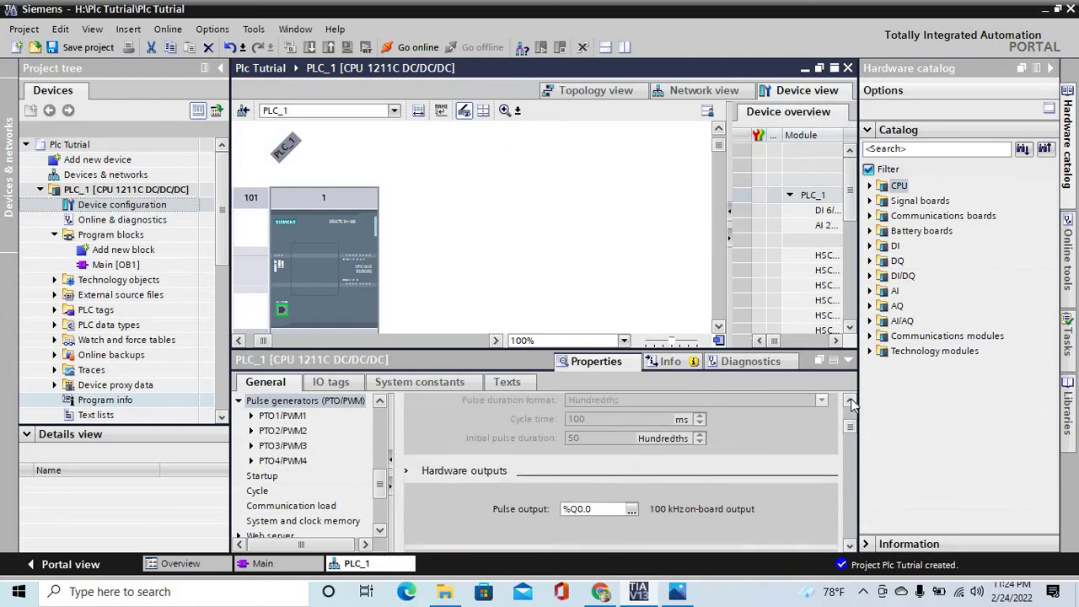
{"action": "left_click", "coordinate": [851, 402]}
{"action": "left_click", "coordinate": [851, 403]}
{"action": "left_click", "coordinate": [851, 402]}
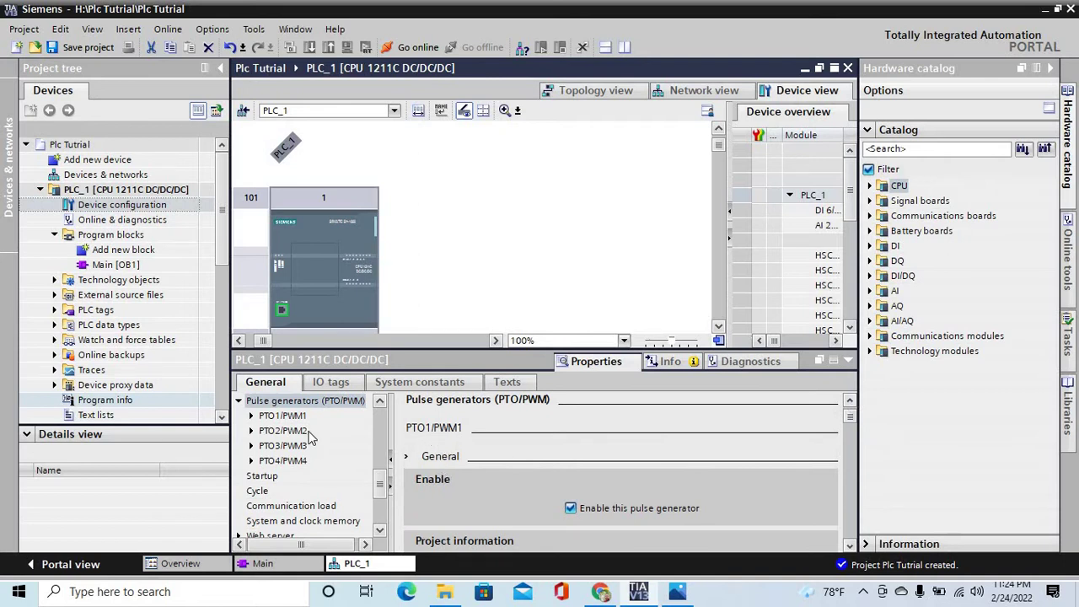
Collapse the Pulse generators group and display the CPU's Startup settings
{"action": "scroll", "coordinate": [380, 488], "scroll_direction": "up", "scroll_amount": 2}
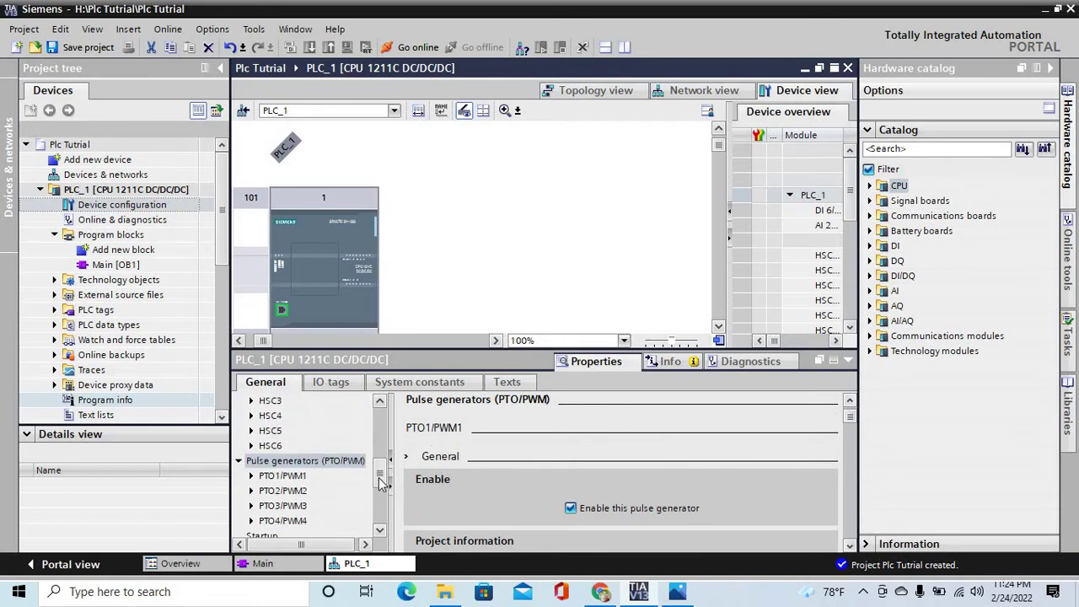
{"action": "scroll", "coordinate": [380, 487], "scroll_direction": "down", "scroll_amount": 1}
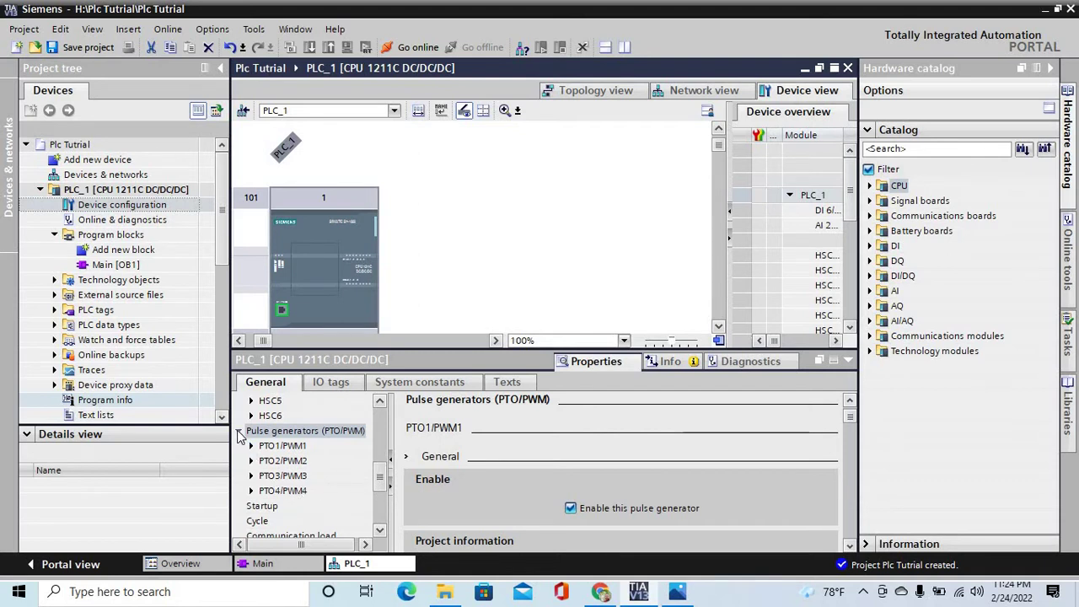
{"action": "left_click", "coordinate": [238, 431]}
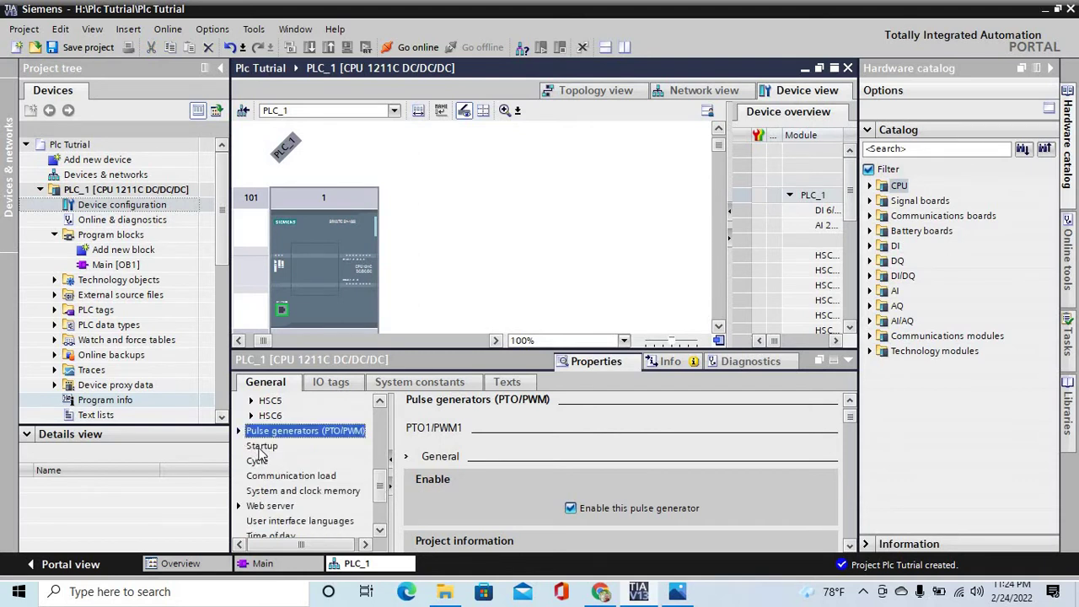
{"action": "left_click", "coordinate": [261, 447]}
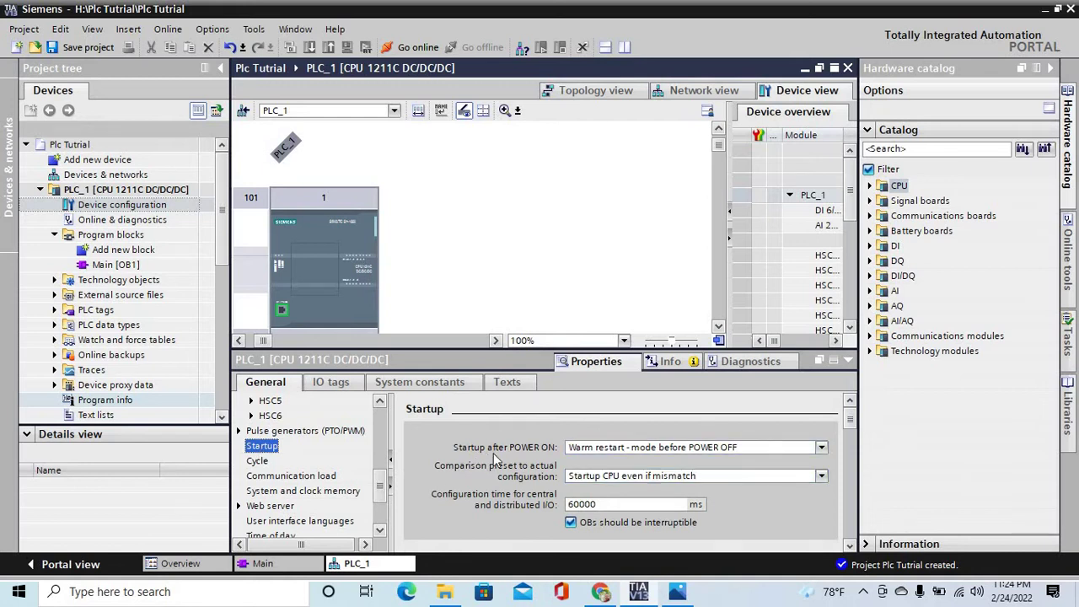
Examine the CPU's Startup options, Cycle, Communication load, and System and clock memory settings
{"action": "left_click", "coordinate": [822, 449]}
{"action": "left_click", "coordinate": [822, 450]}
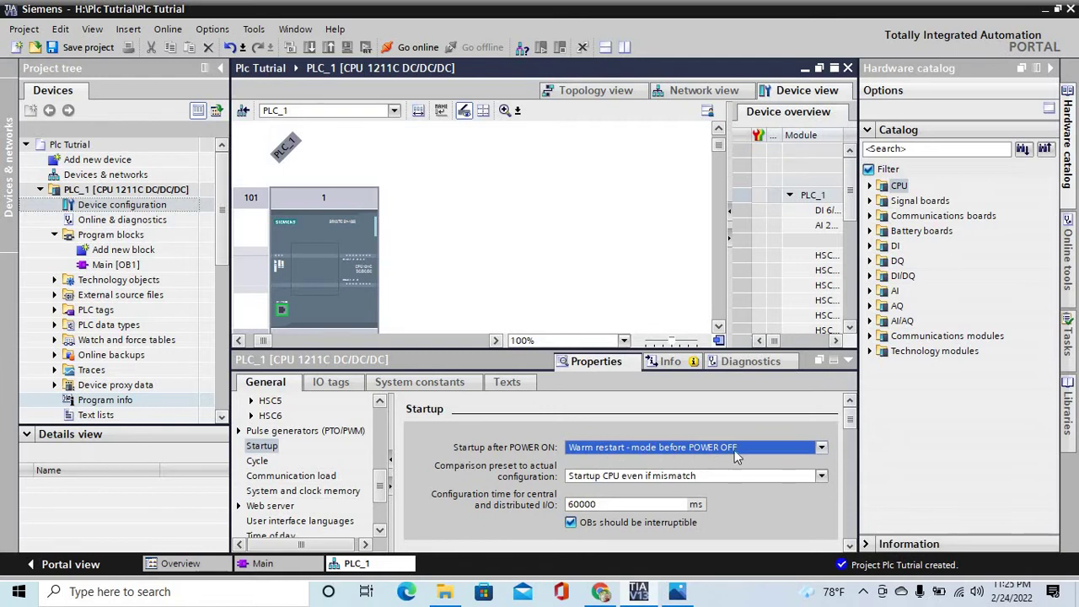
{"action": "scroll", "coordinate": [608, 462], "scroll_direction": "down", "scroll_amount": 3}
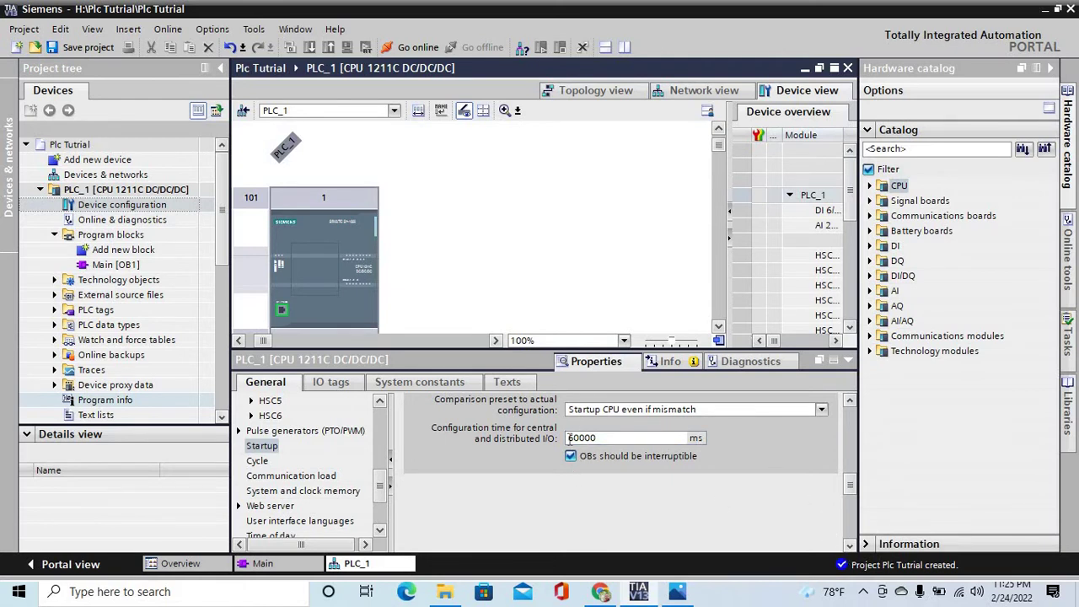
{"action": "left_click", "coordinate": [850, 545]}
{"action": "left_click", "coordinate": [261, 449]}
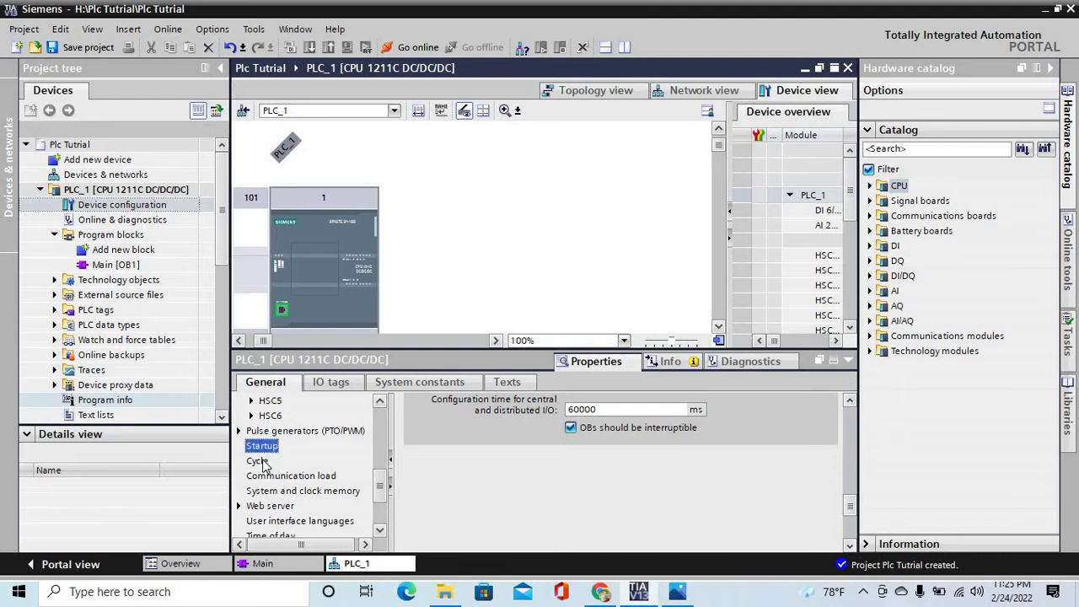
{"action": "left_click", "coordinate": [259, 462]}
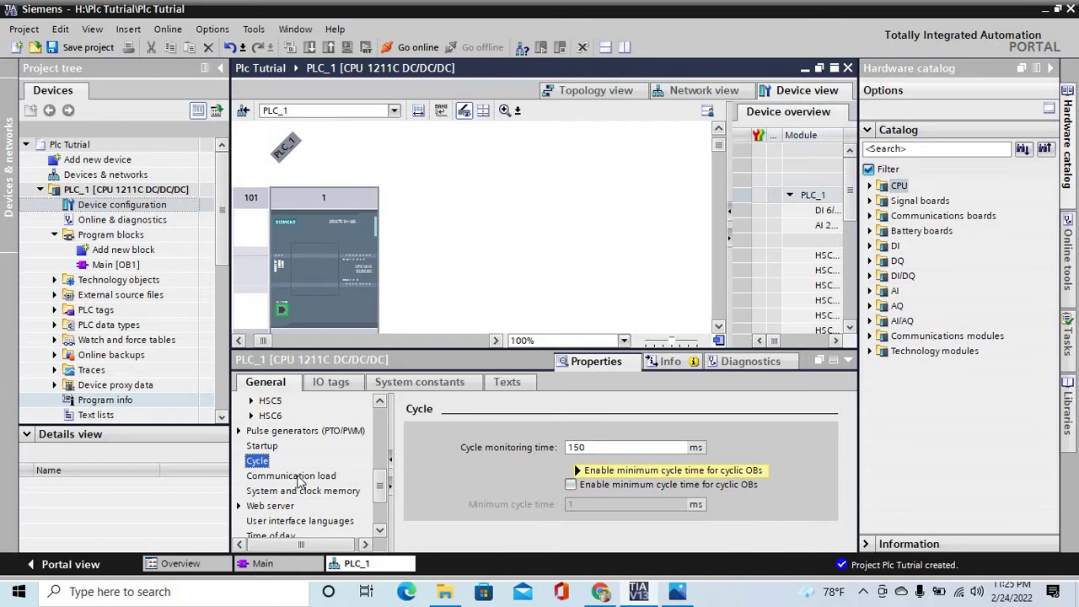
{"action": "left_click", "coordinate": [294, 476]}
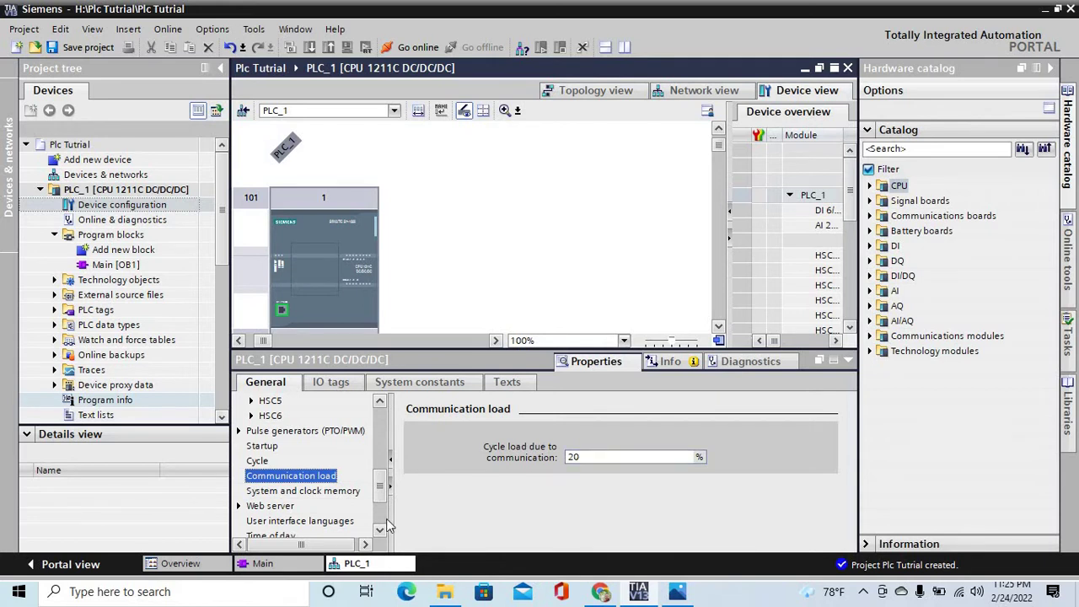
{"action": "left_click", "coordinate": [308, 493]}
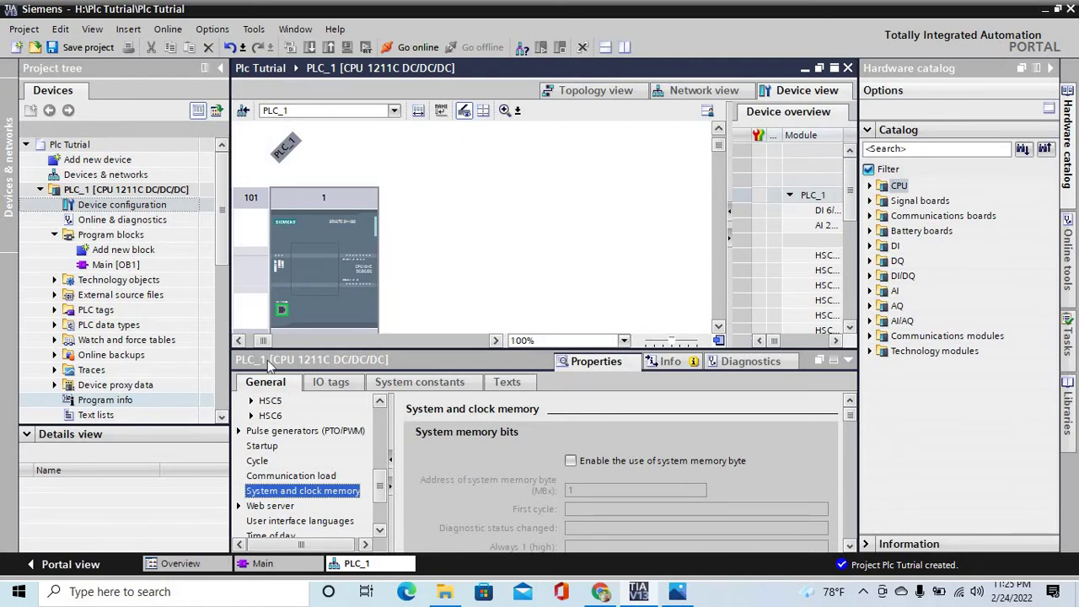
Save the project and add a TO_PositioningAxis motion control technology object named PTO1 under PLC_1's Technology objects
{"action": "left_click", "coordinate": [95, 51]}
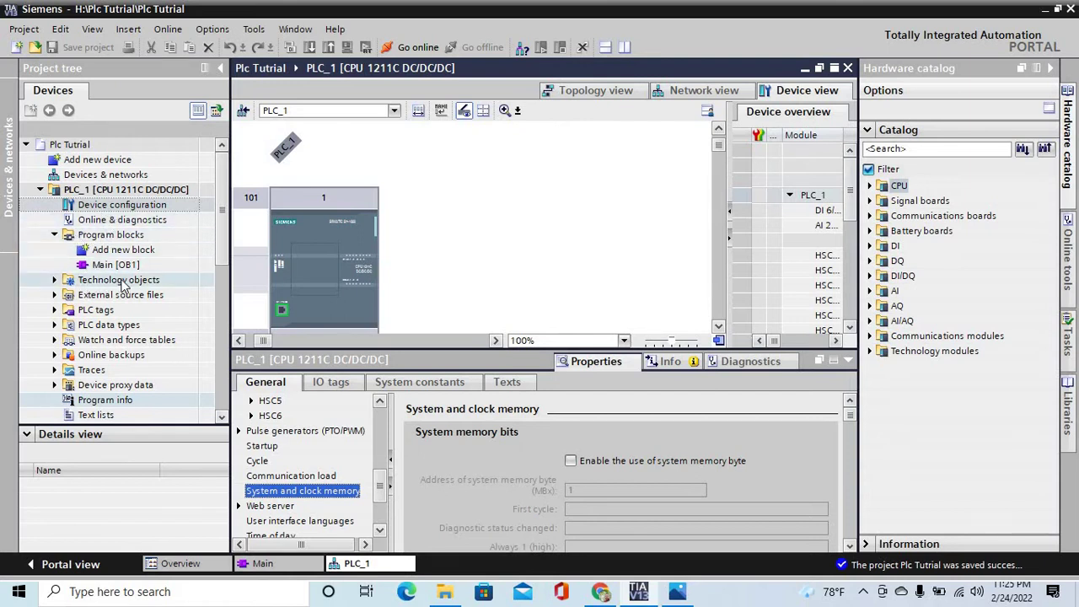
{"action": "left_click", "coordinate": [57, 286]}
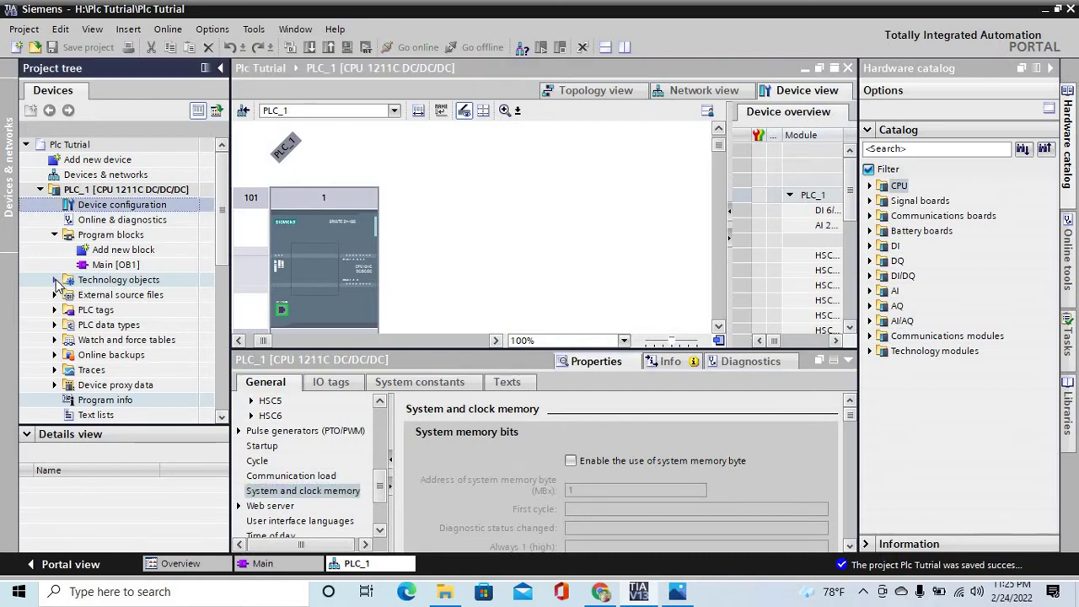
{"action": "left_click", "coordinate": [57, 287]}
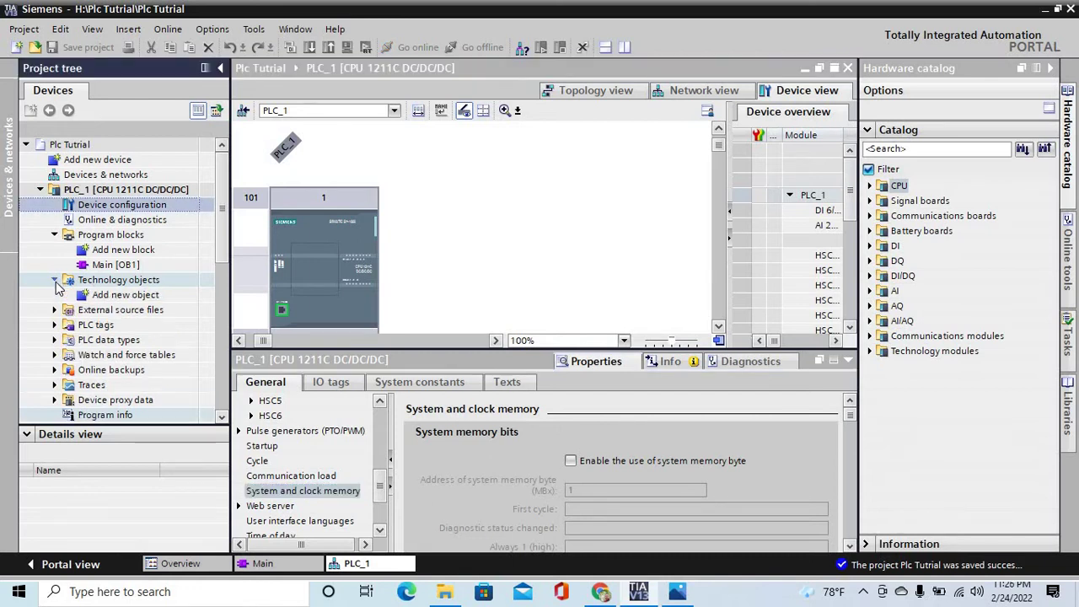
{"action": "double_click", "coordinate": [135, 297]}
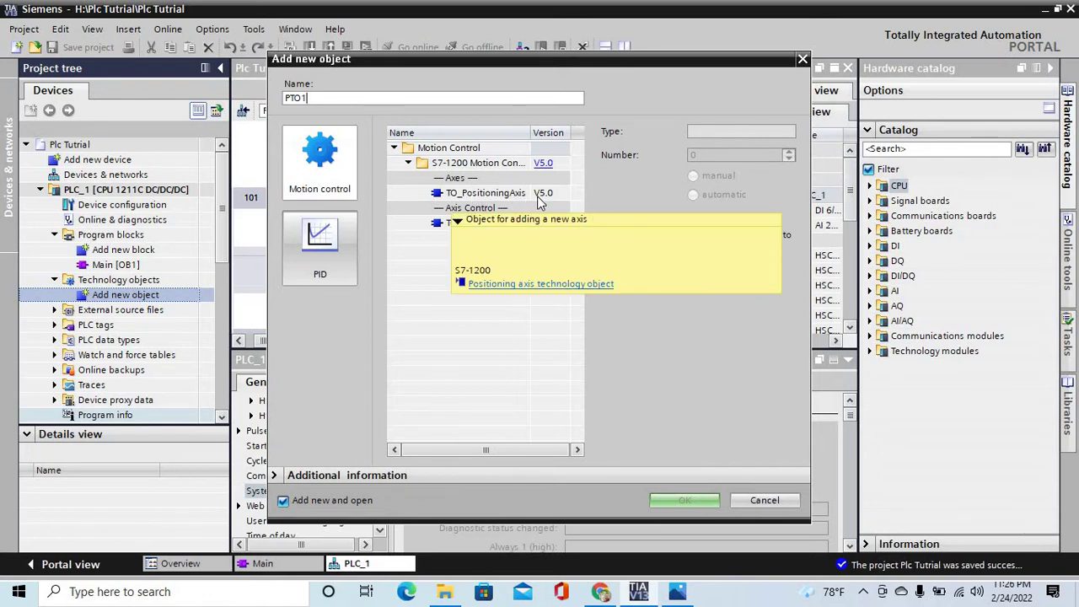
{"action": "left_click", "coordinate": [494, 194]}
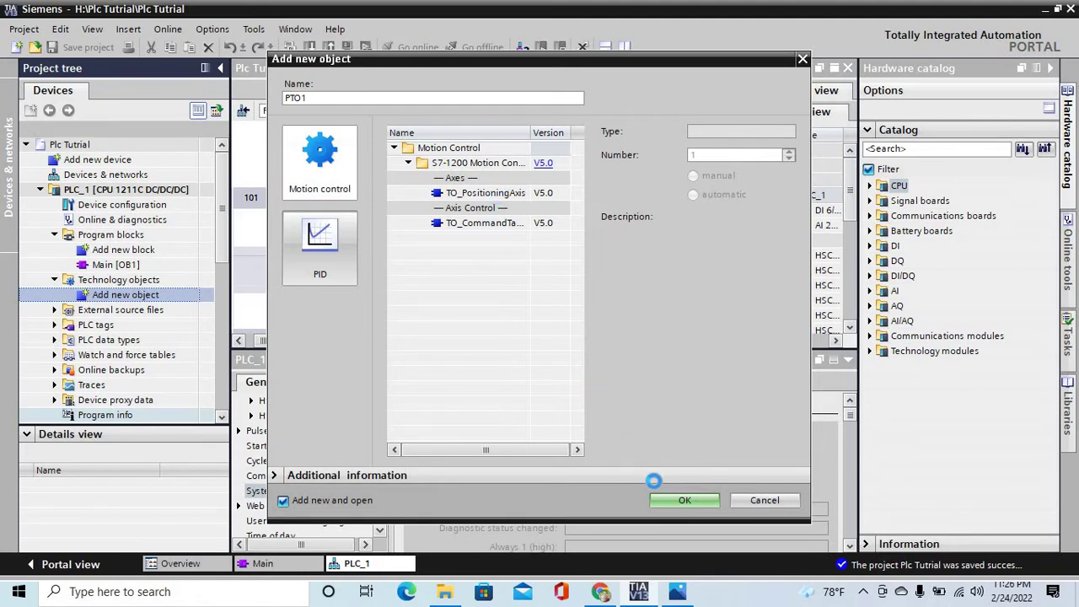
{"action": "left_click", "coordinate": [501, 200]}
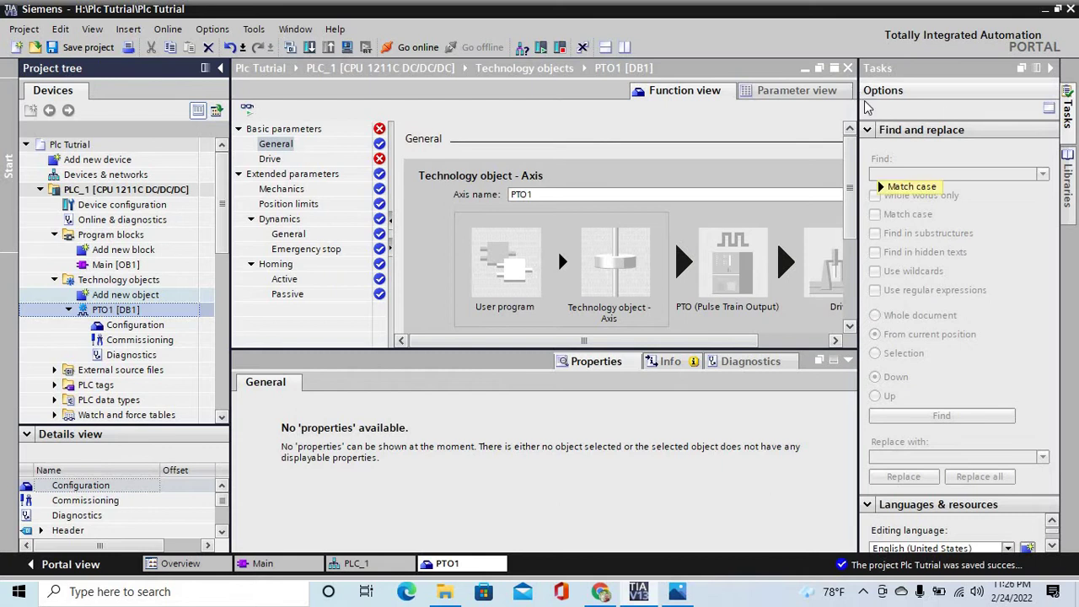
Enlarge the PTO1 configuration area and select Pulse_1 as the axis's pulse generator in the parameter view
{"action": "left_click", "coordinate": [1050, 69]}
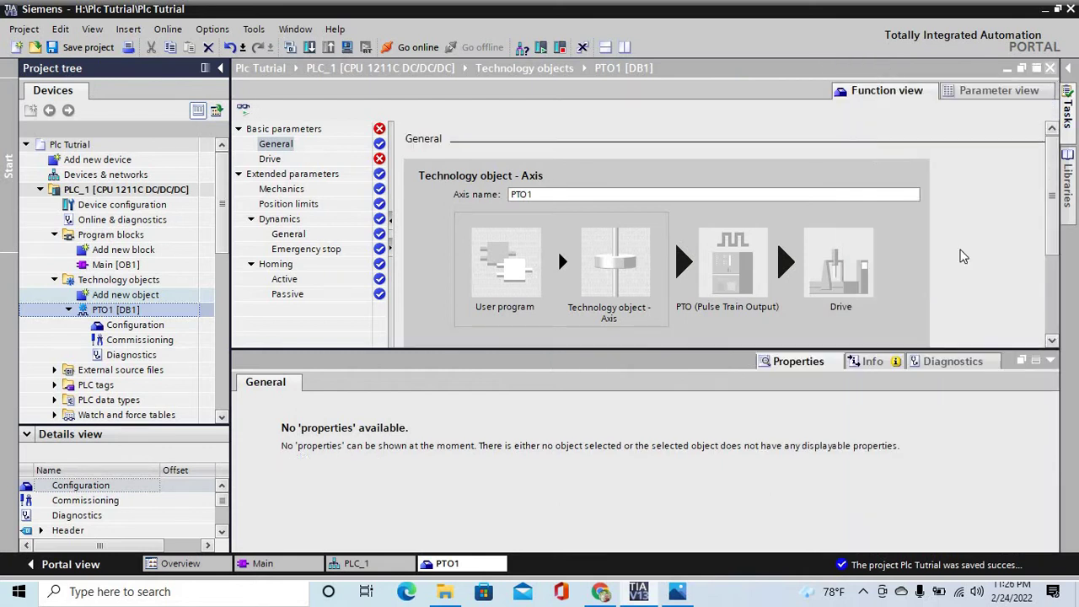
{"action": "left_click_drag", "start_coordinate": [665, 418], "coordinate": [656, 536]}
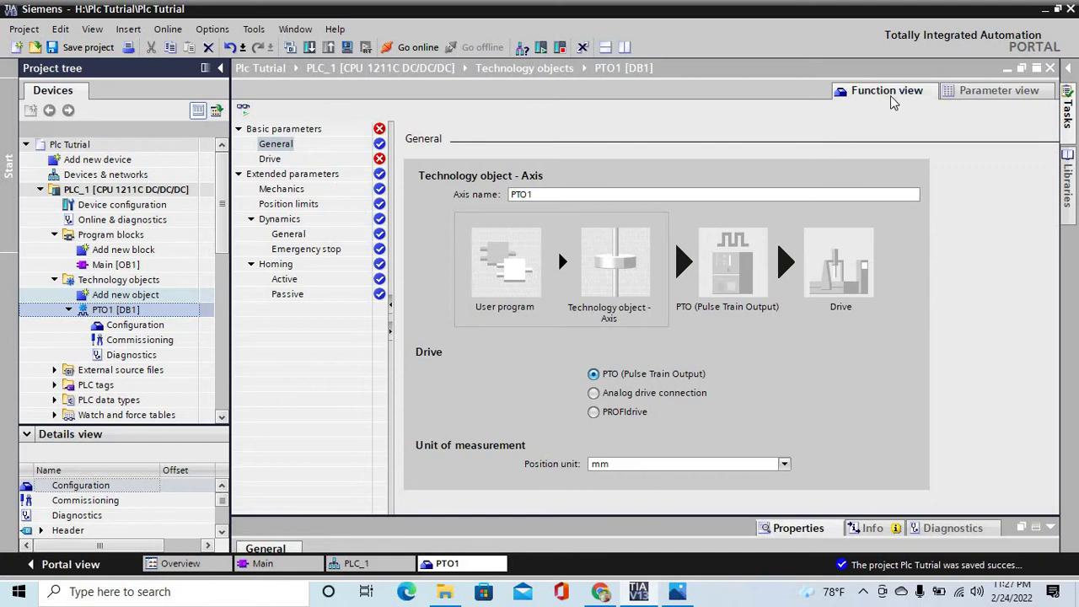
{"action": "left_click", "coordinate": [995, 95]}
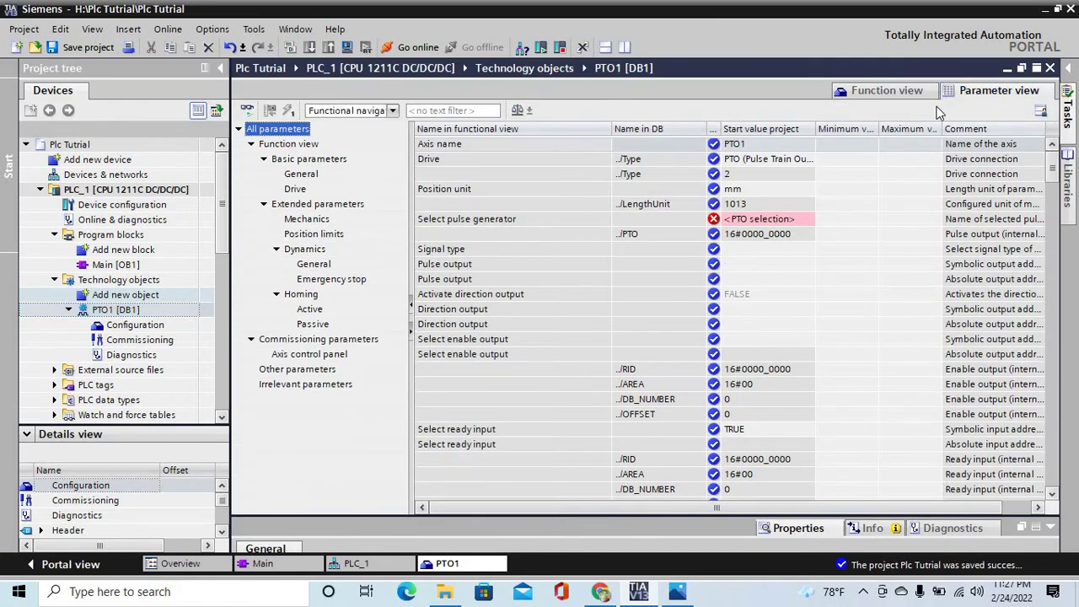
{"action": "left_click", "coordinate": [736, 221]}
{"action": "left_click", "coordinate": [738, 221]}
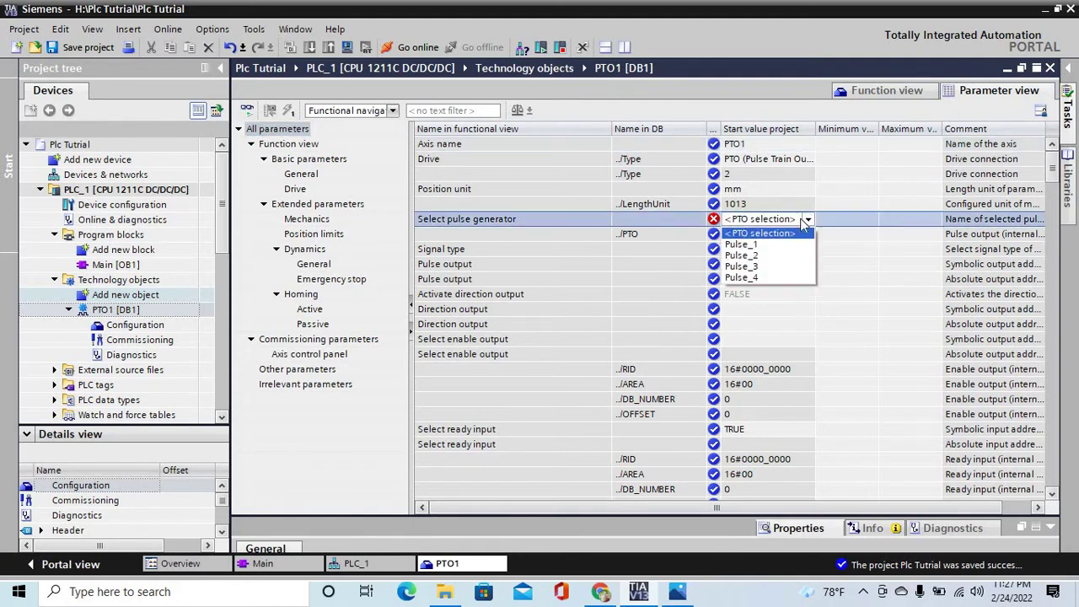
{"action": "left_click", "coordinate": [737, 246]}
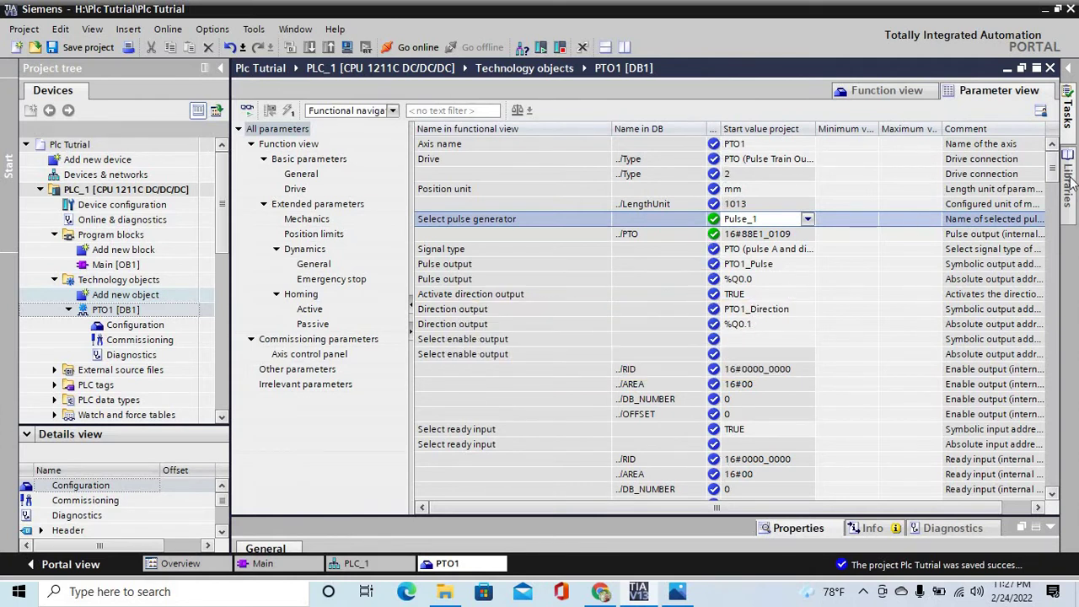
{"action": "mouse_move", "coordinate": [1052, 167]}
{"action": "left_mouse_down"}
{"action": "mouse_move", "coordinate": [1052, 447]}
{"action": "mouse_move", "coordinate": [1054, 161]}
{"action": "left_mouse_up"}
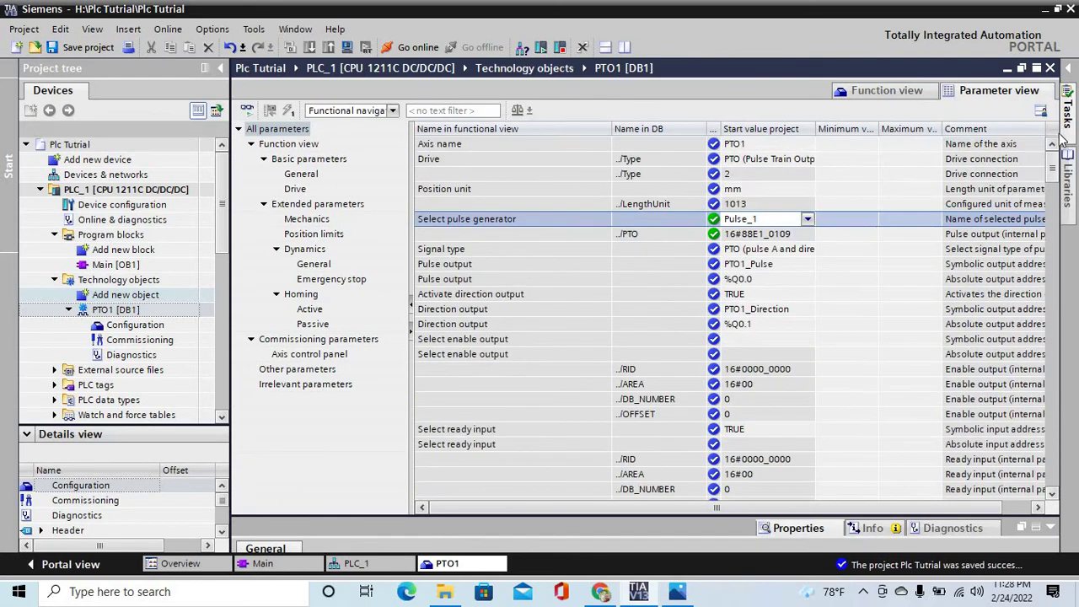
Check PTO1's Drive parameters in the function view, going through the pulse generator choices and keeping Pulse_1 selected
{"action": "left_click", "coordinate": [906, 87]}
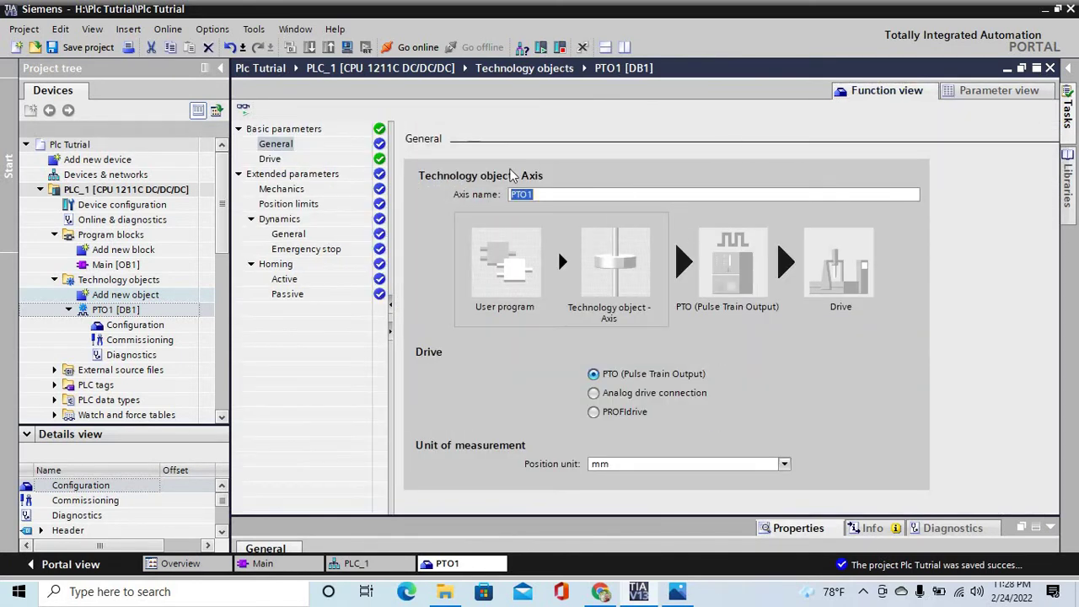
{"action": "left_click", "coordinate": [275, 161]}
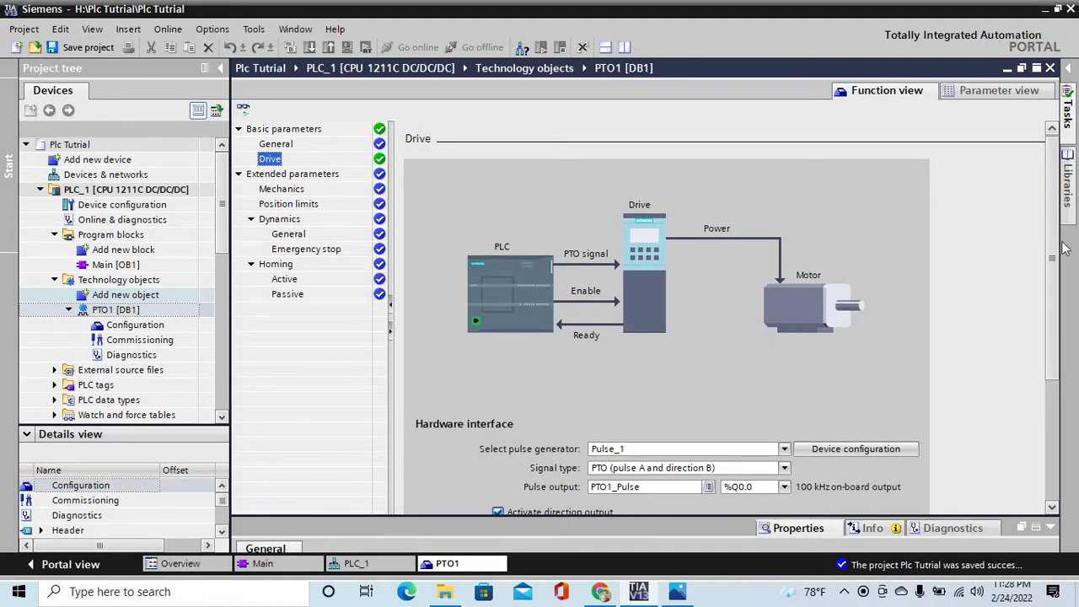
{"action": "left_click_drag", "start_coordinate": [1052, 244], "coordinate": [1051, 308]}
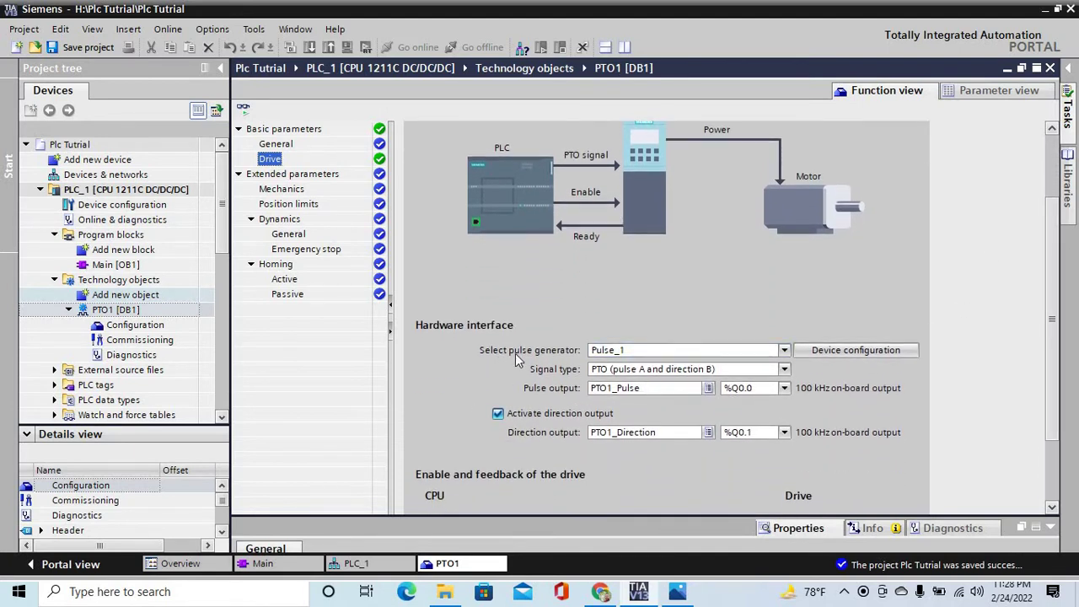
{"action": "left_click", "coordinate": [784, 350]}
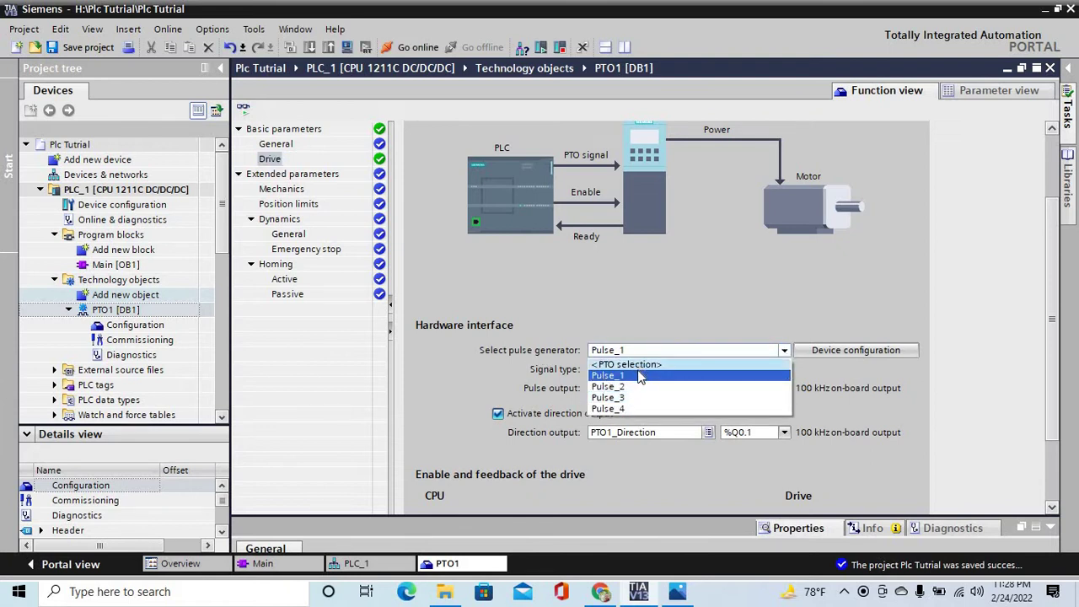
{"action": "left_click", "coordinate": [639, 376]}
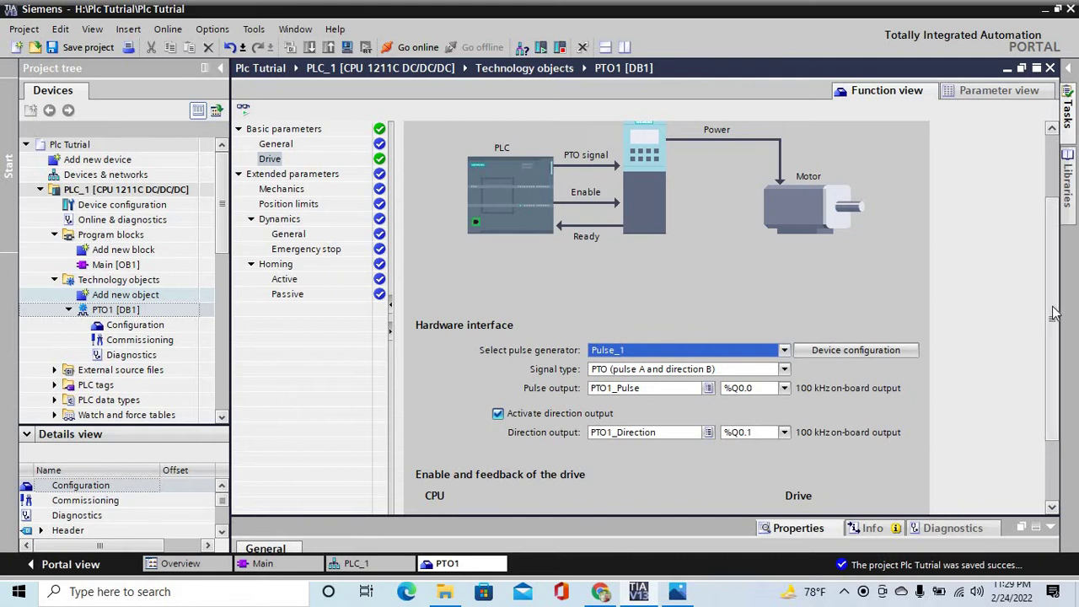
Assign PTO1_Pulse as the drive's enable output and check the choices for the ready input
{"action": "left_click_drag", "start_coordinate": [1057, 319], "coordinate": [1058, 397]}
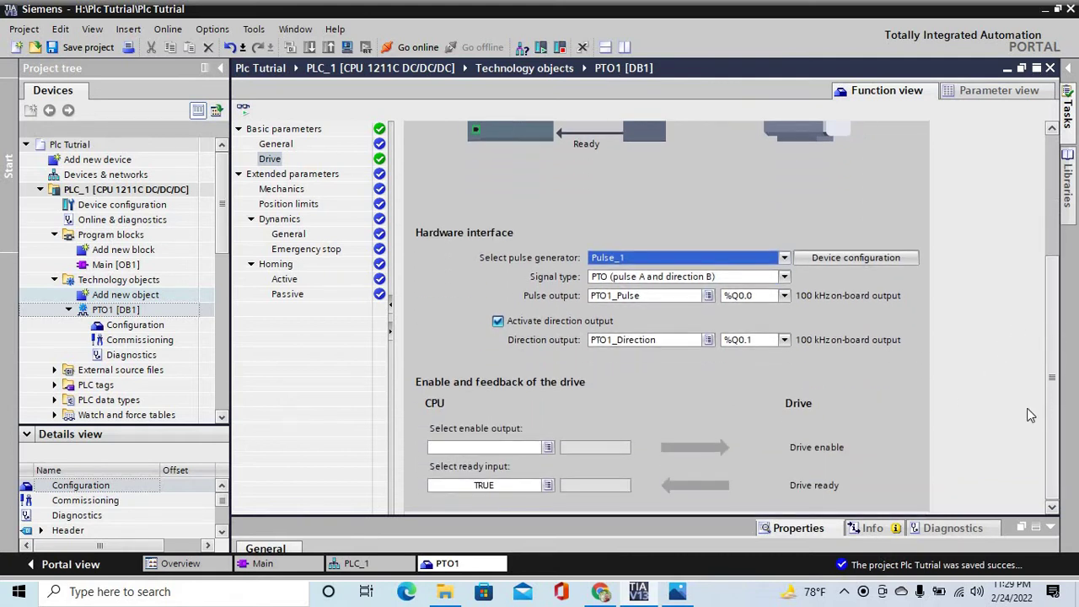
{"action": "left_click", "coordinate": [548, 447]}
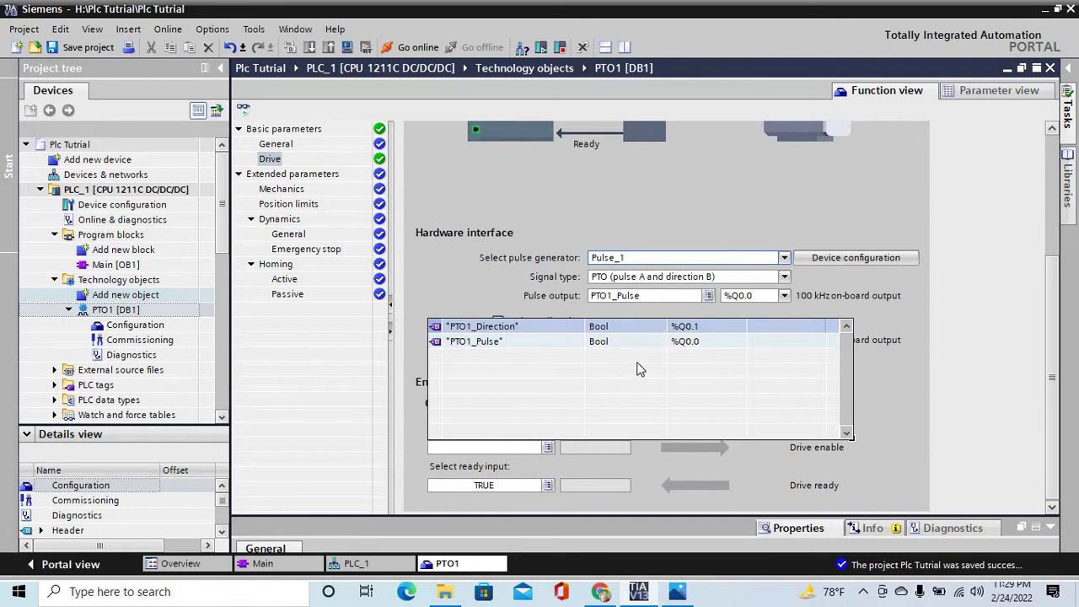
{"action": "left_click", "coordinate": [681, 341]}
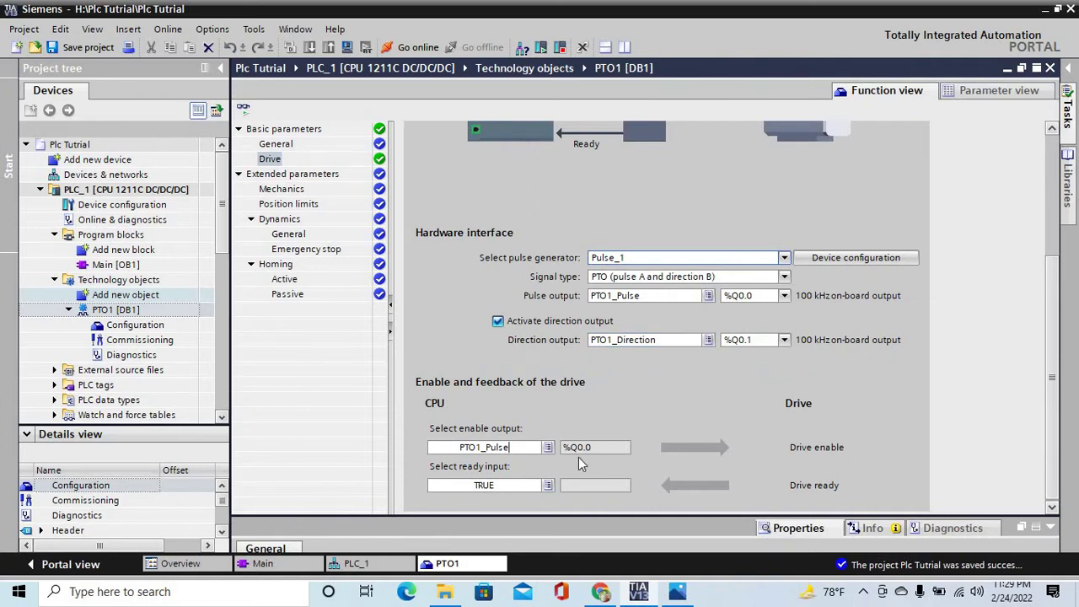
{"action": "left_click", "coordinate": [548, 487]}
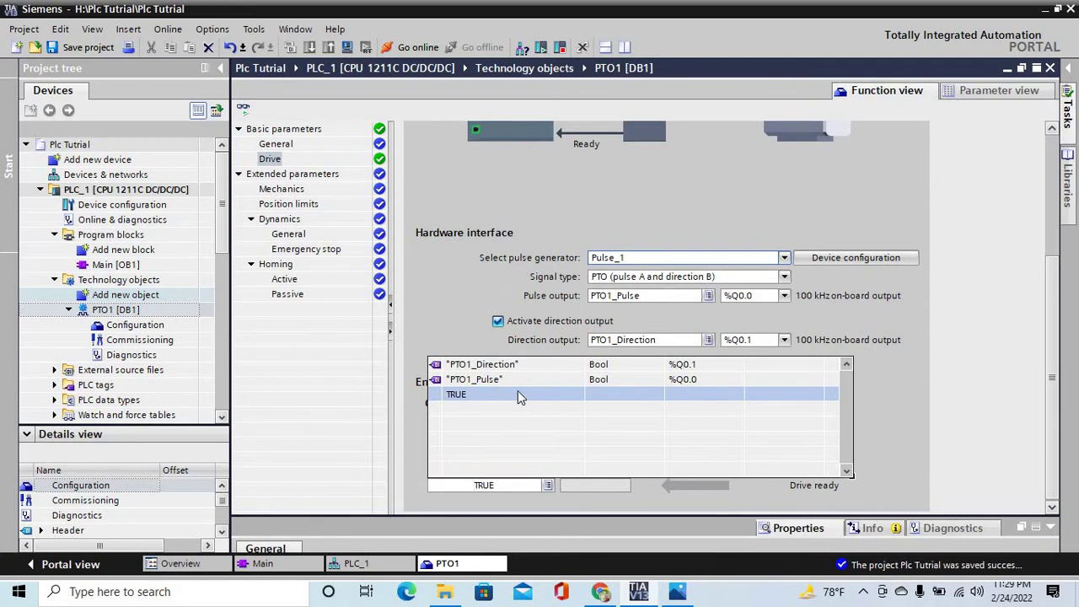
{"action": "left_click", "coordinate": [983, 337]}
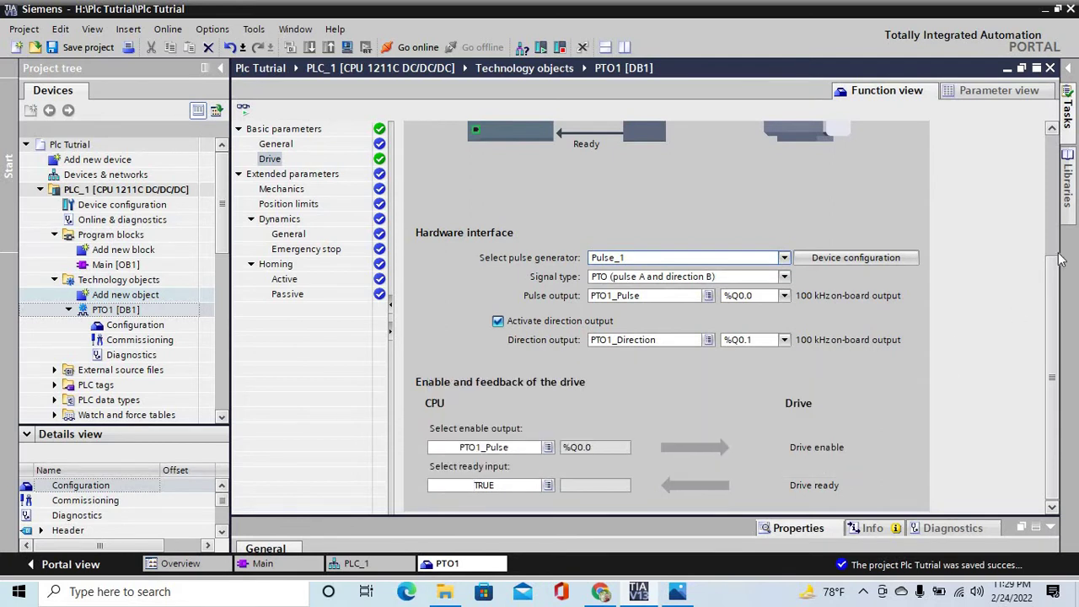
Review PTO1's extended parameters from the mechanics, with Both directions as permitted rotation, through the position limits to homing
{"action": "left_click", "coordinate": [253, 175]}
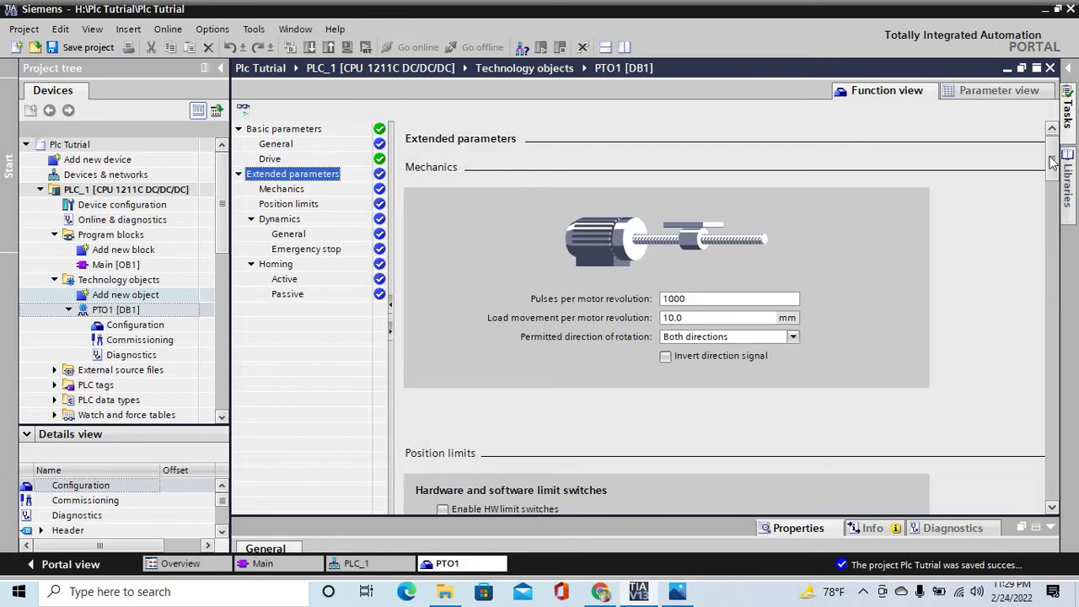
{"action": "left_click_drag", "start_coordinate": [1053, 161], "coordinate": [1053, 163]}
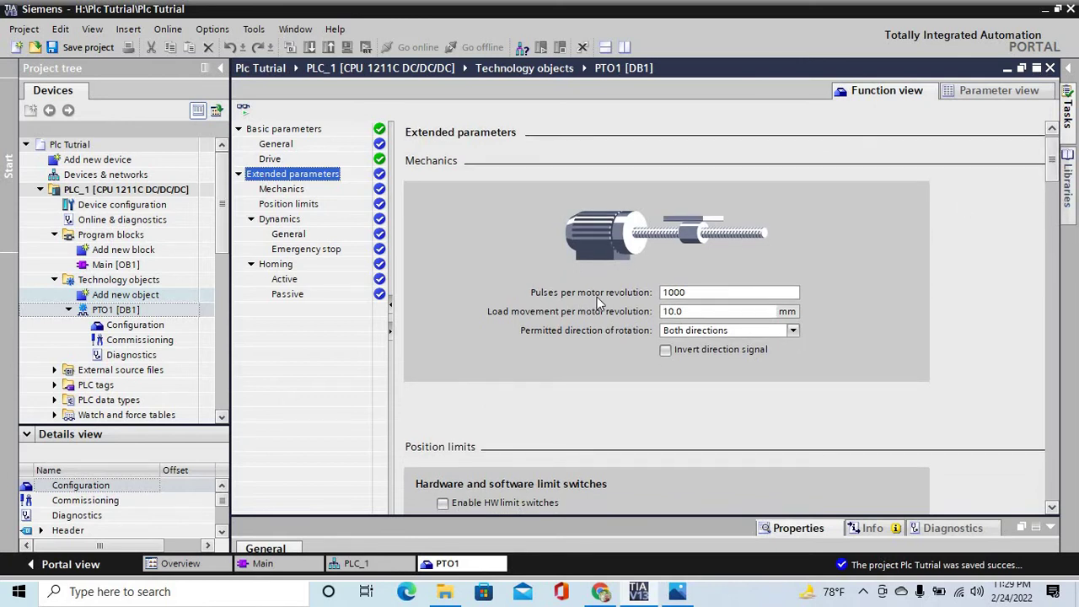
{"action": "left_click", "coordinate": [676, 292]}
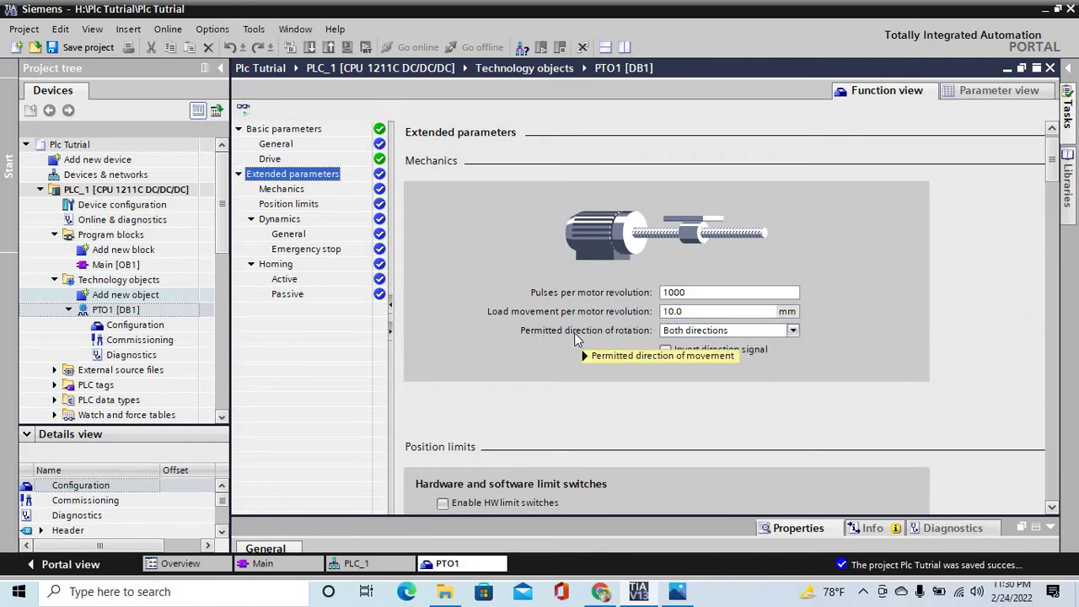
{"action": "left_click", "coordinate": [793, 331]}
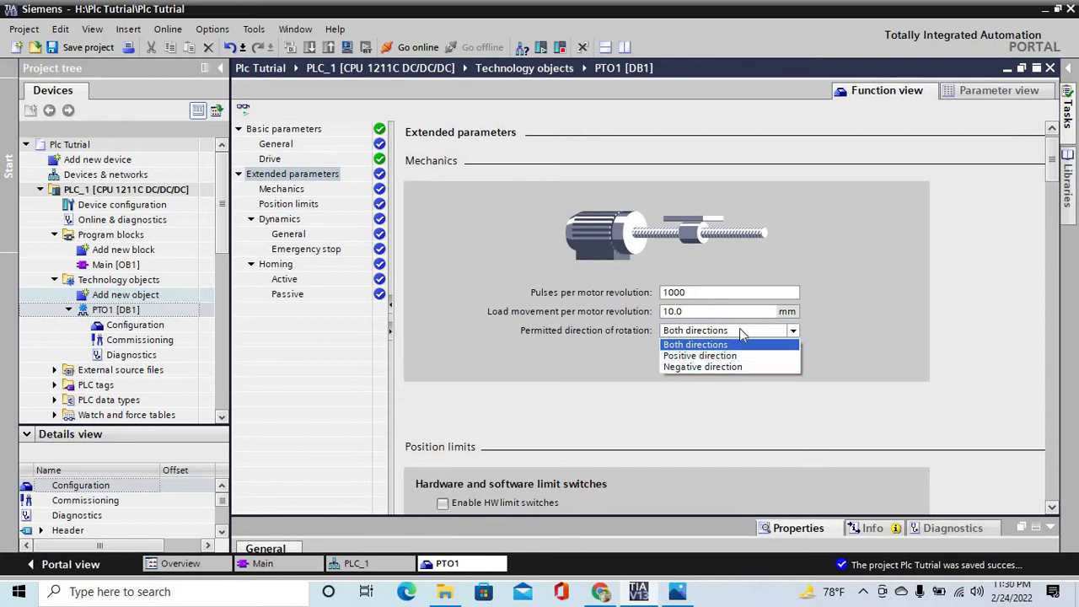
{"action": "left_click", "coordinate": [679, 346]}
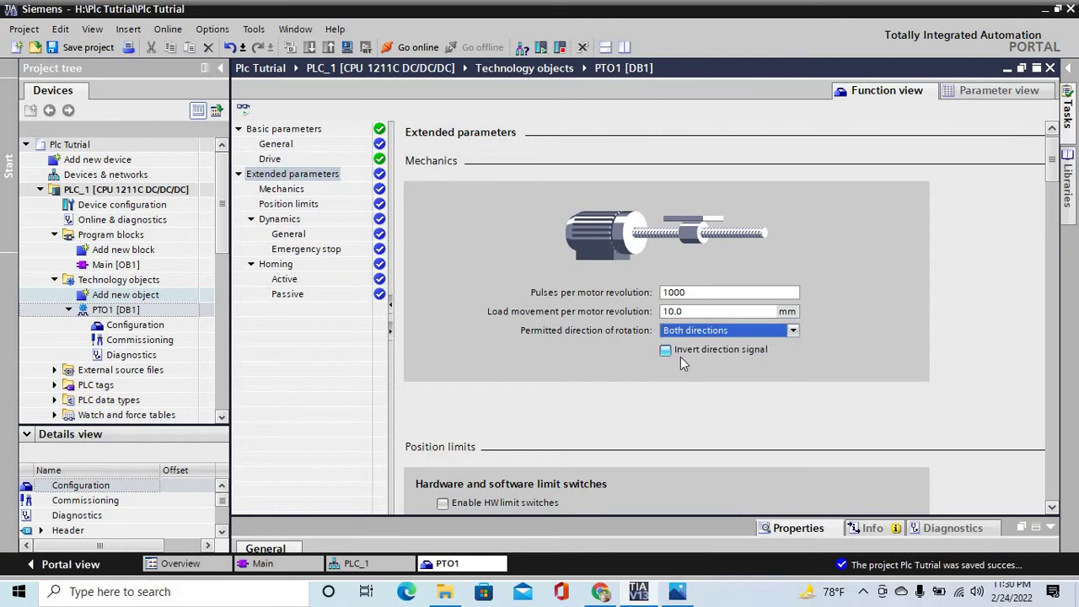
{"action": "left_click_drag", "start_coordinate": [1054, 168], "coordinate": [1061, 196]}
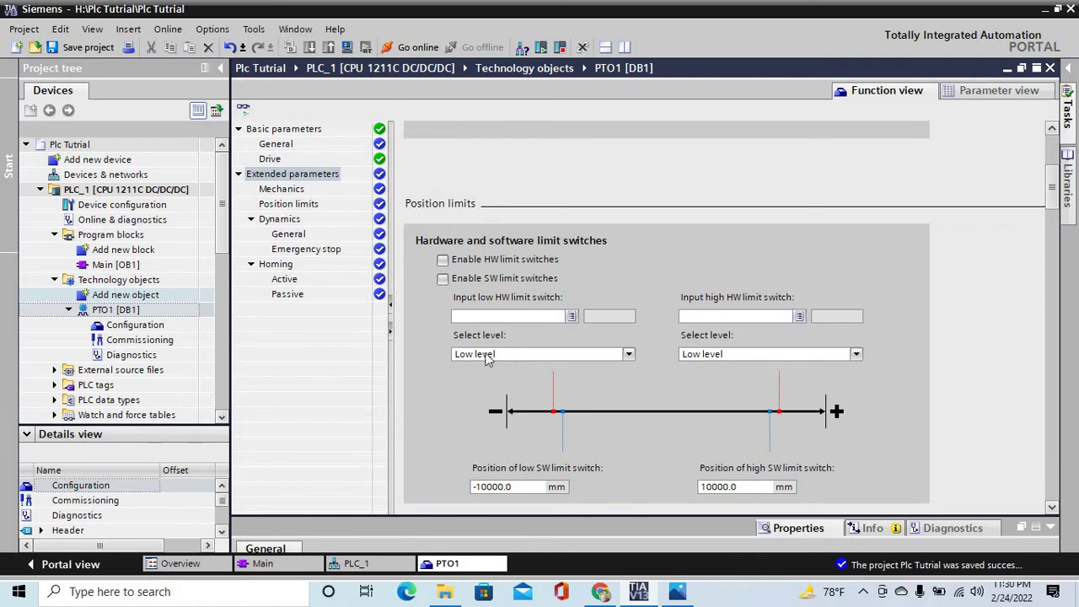
{"action": "left_click_drag", "start_coordinate": [1061, 213], "coordinate": [1060, 389]}
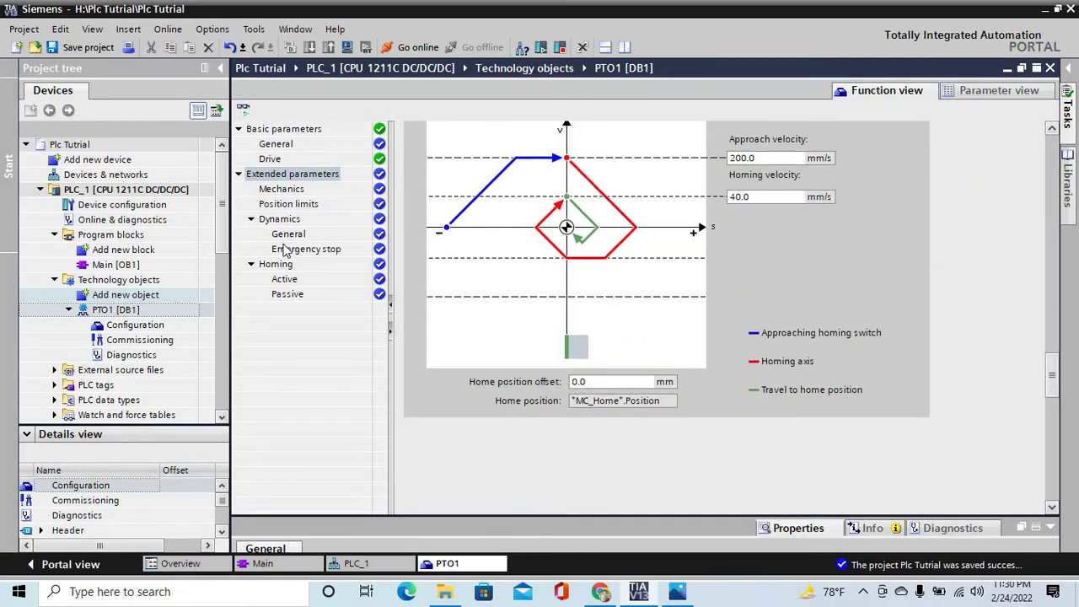
Review PTO1's mechanics and position limits, and keep pulses/s as the unit of velocity limits in the dynamics
{"action": "left_click", "coordinate": [283, 190]}
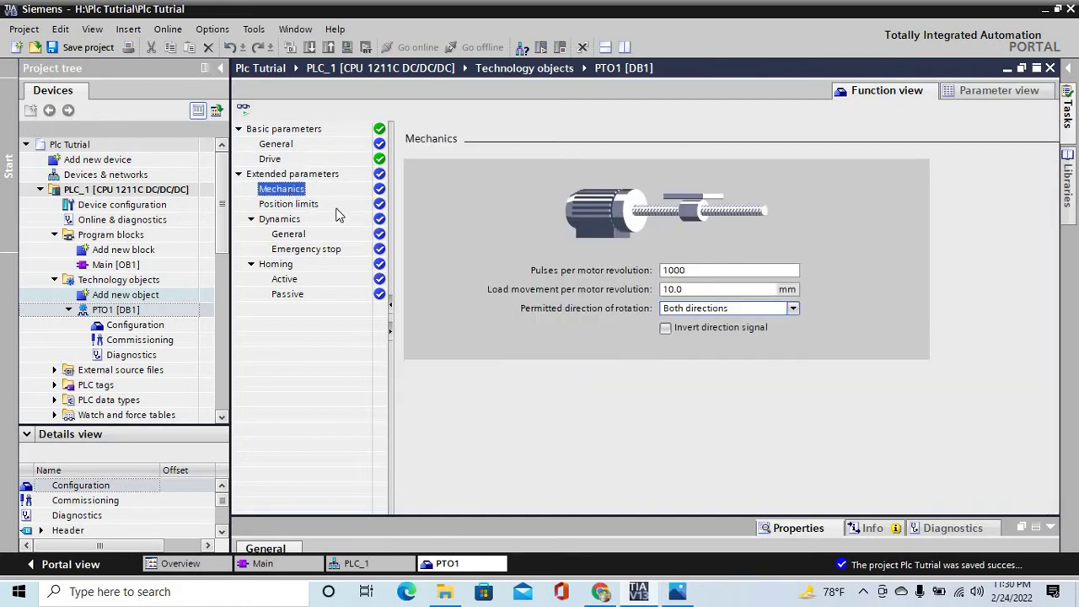
{"action": "left_click", "coordinate": [305, 207]}
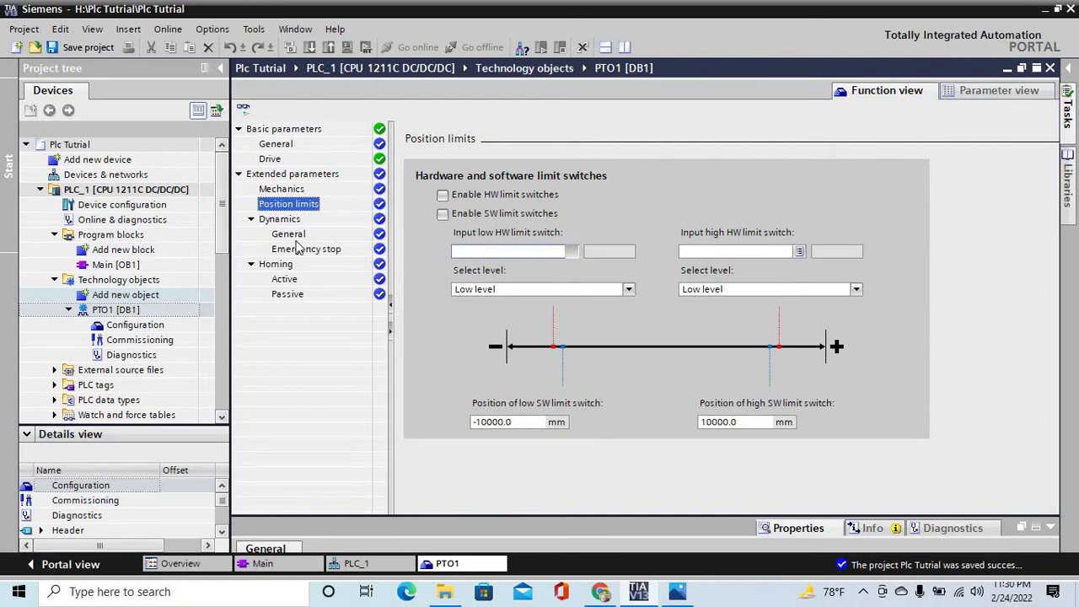
{"action": "left_click", "coordinate": [270, 220]}
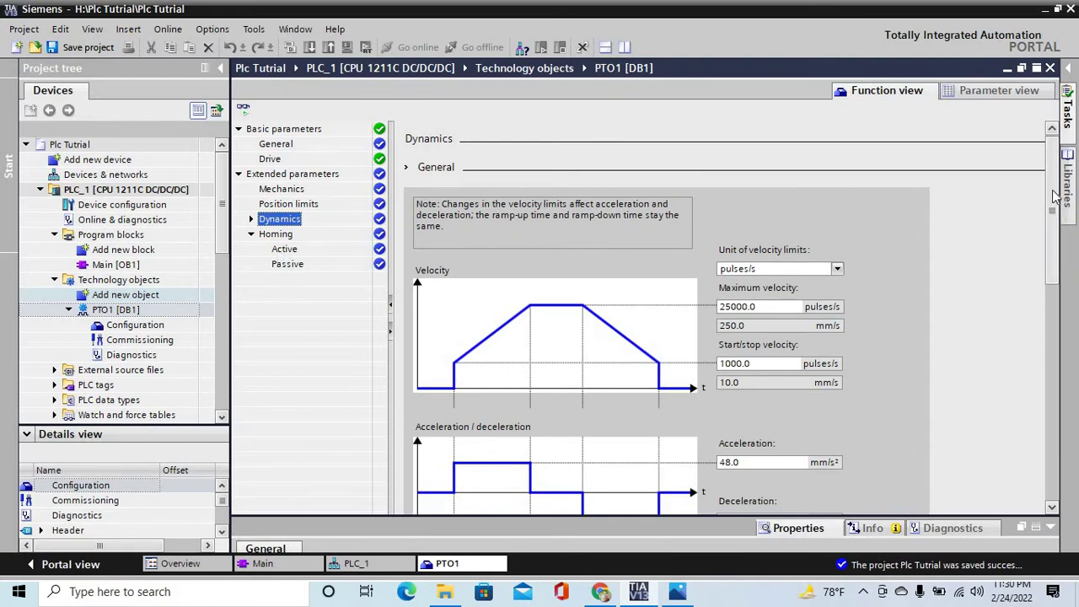
{"action": "scroll", "coordinate": [1054, 195], "scroll_direction": "down", "scroll_amount": 1}
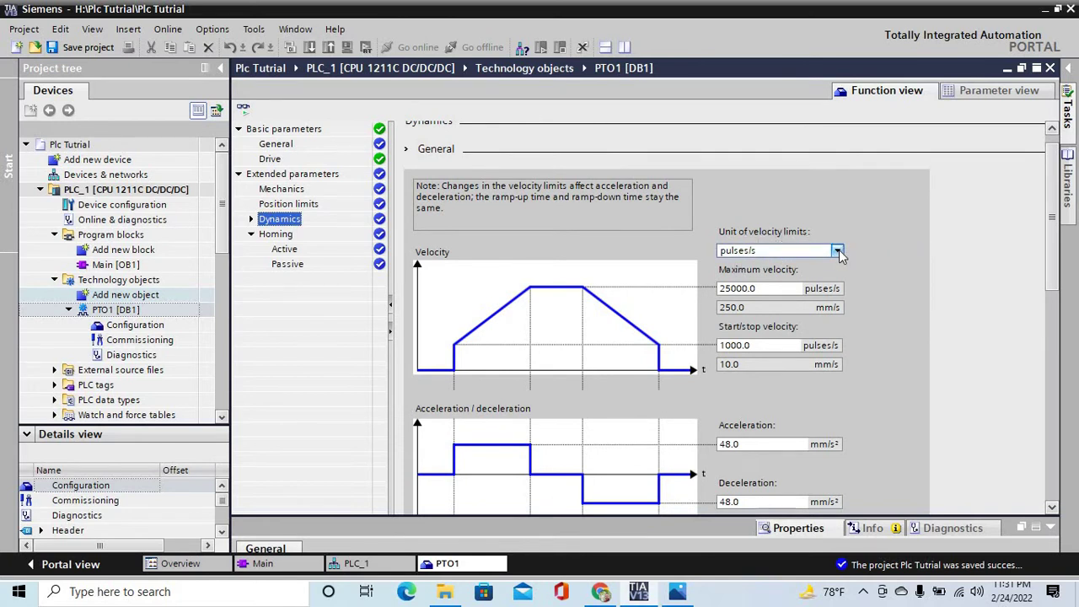
{"action": "left_click", "coordinate": [839, 254]}
{"action": "left_click", "coordinate": [840, 254]}
{"action": "left_click", "coordinate": [840, 254]}
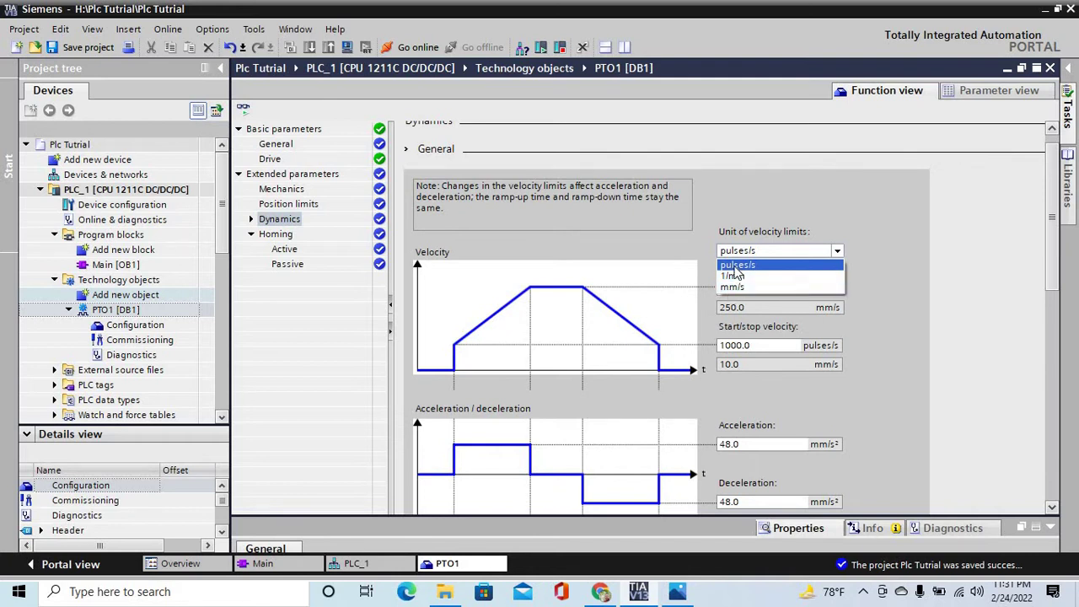
{"action": "left_click", "coordinate": [736, 267]}
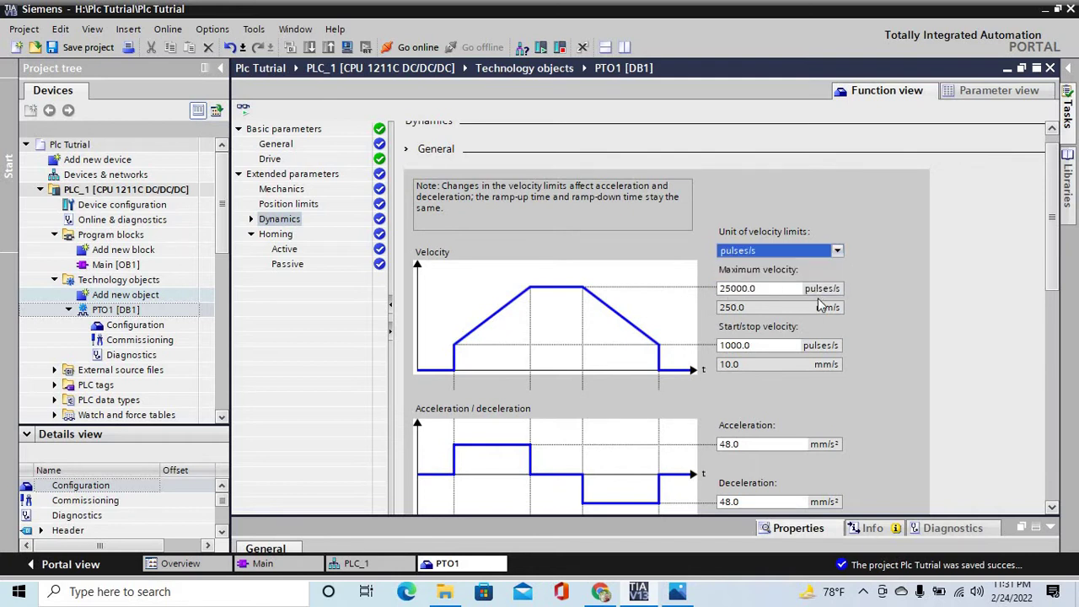
Examine PTO1's dynamics settings, from the maximum and start/stop velocities to acceleration, deceleration, ramp times and jerk limit
{"action": "left_click", "coordinate": [723, 289]}
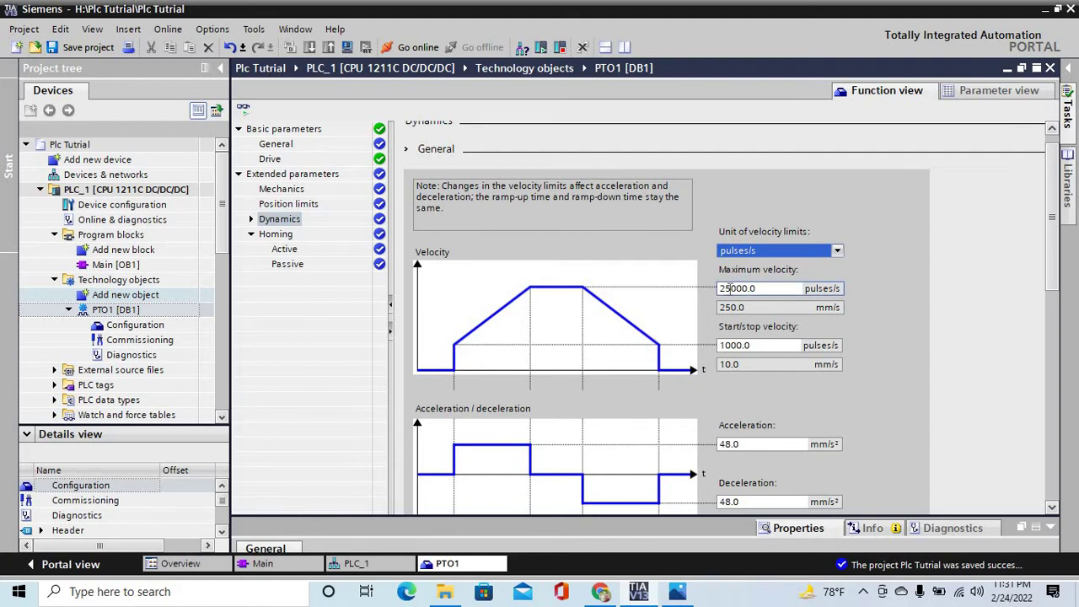
{"action": "left_click", "coordinate": [823, 307]}
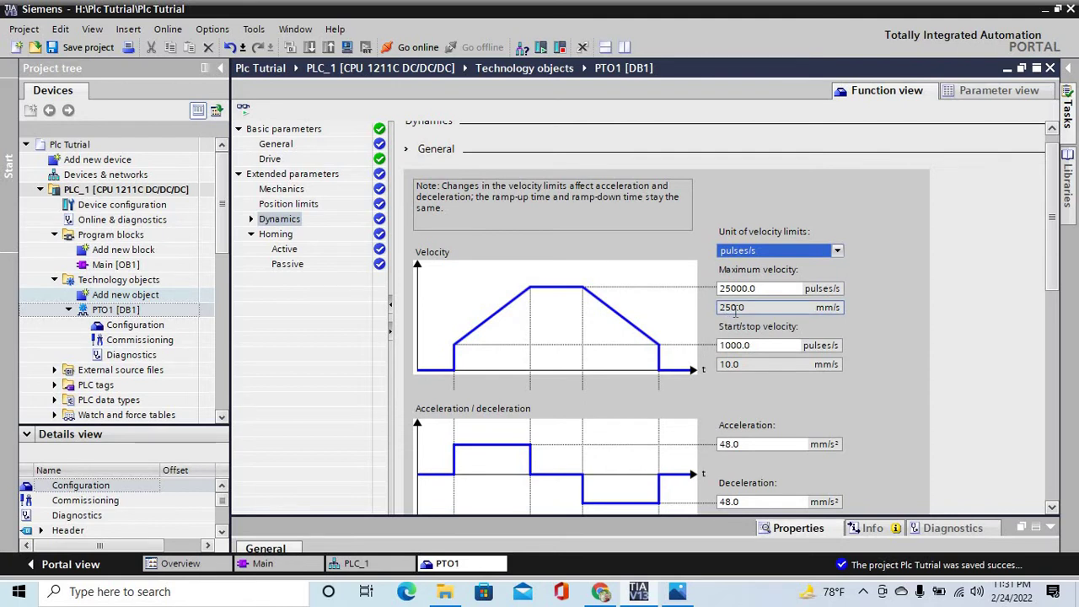
{"action": "left_click", "coordinate": [861, 308]}
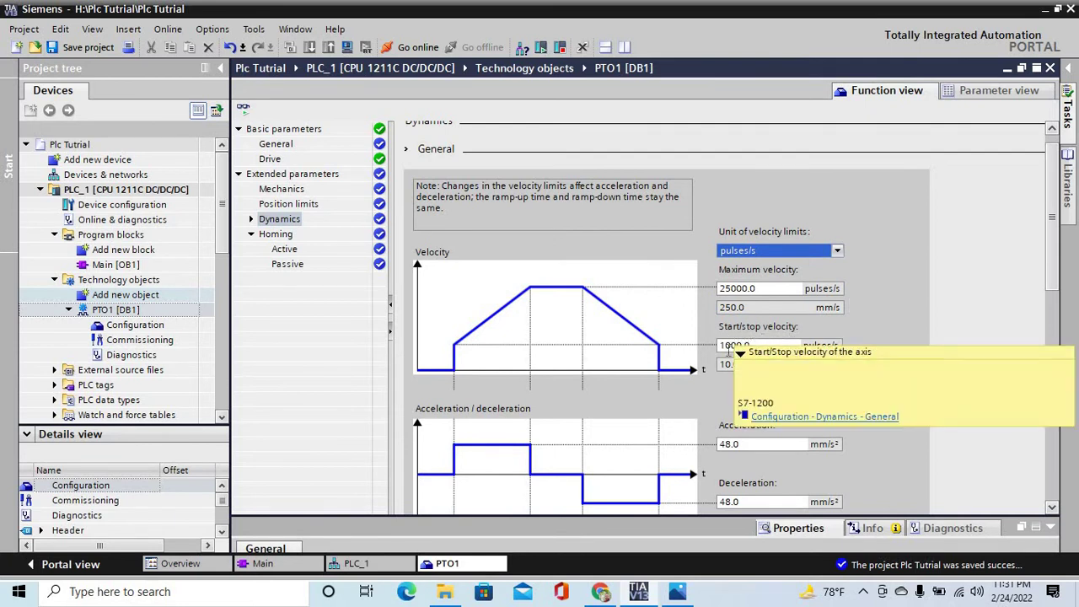
{"action": "left_click", "coordinate": [766, 345]}
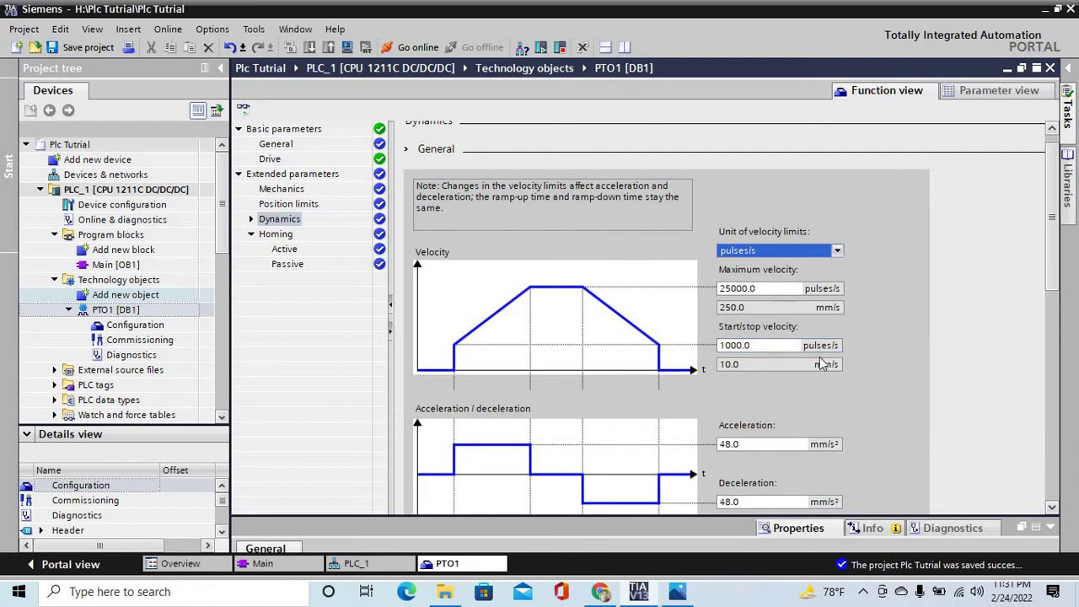
{"action": "scroll", "coordinate": [1051, 249], "scroll_direction": "down", "scroll_amount": 3}
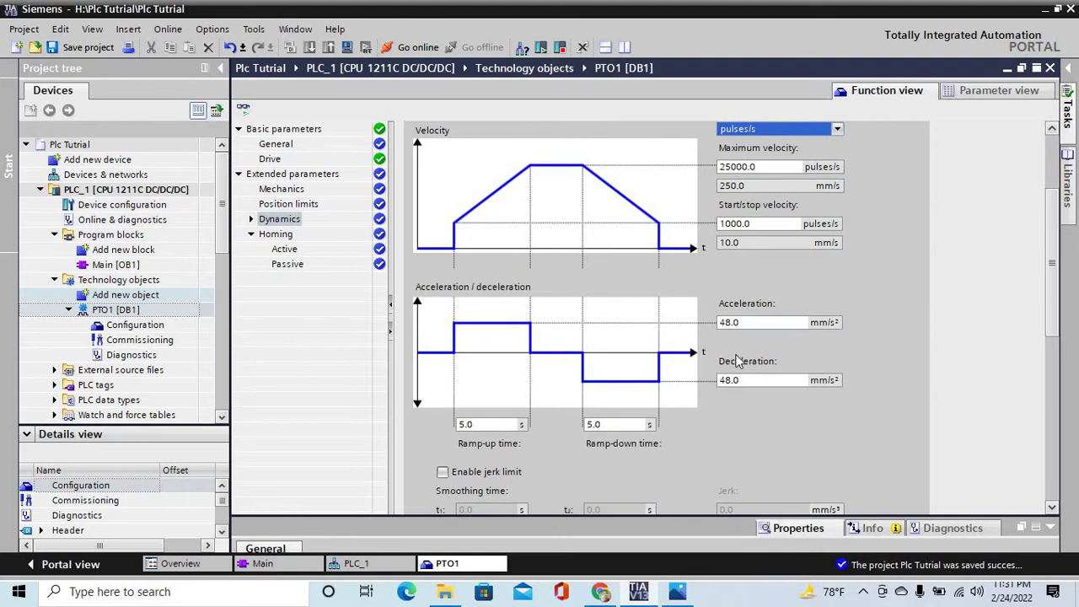
{"action": "left_click", "coordinate": [727, 326]}
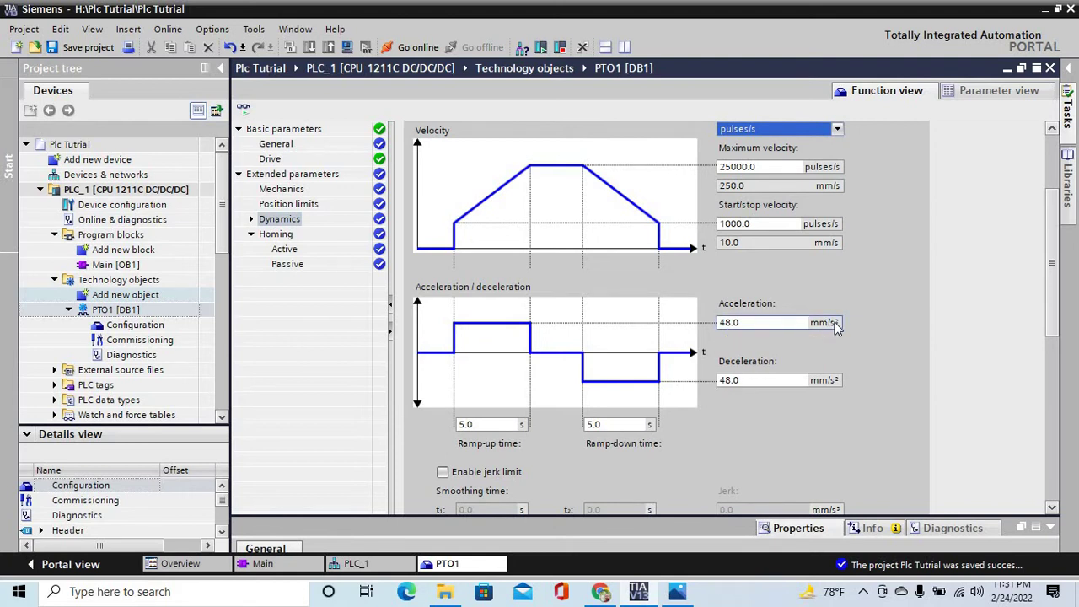
{"action": "left_click", "coordinate": [732, 379]}
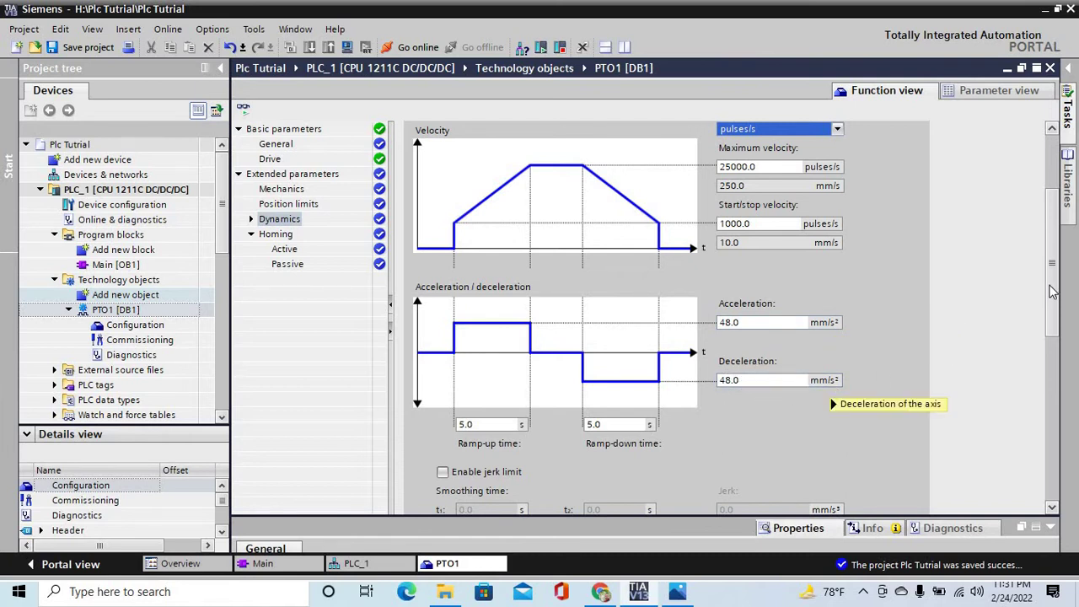
{"action": "mouse_move", "coordinate": [1052, 290]}
{"action": "left_mouse_down"}
{"action": "mouse_move", "coordinate": [1068, 488]}
{"action": "mouse_move", "coordinate": [1040, 308]}
{"action": "left_mouse_up"}
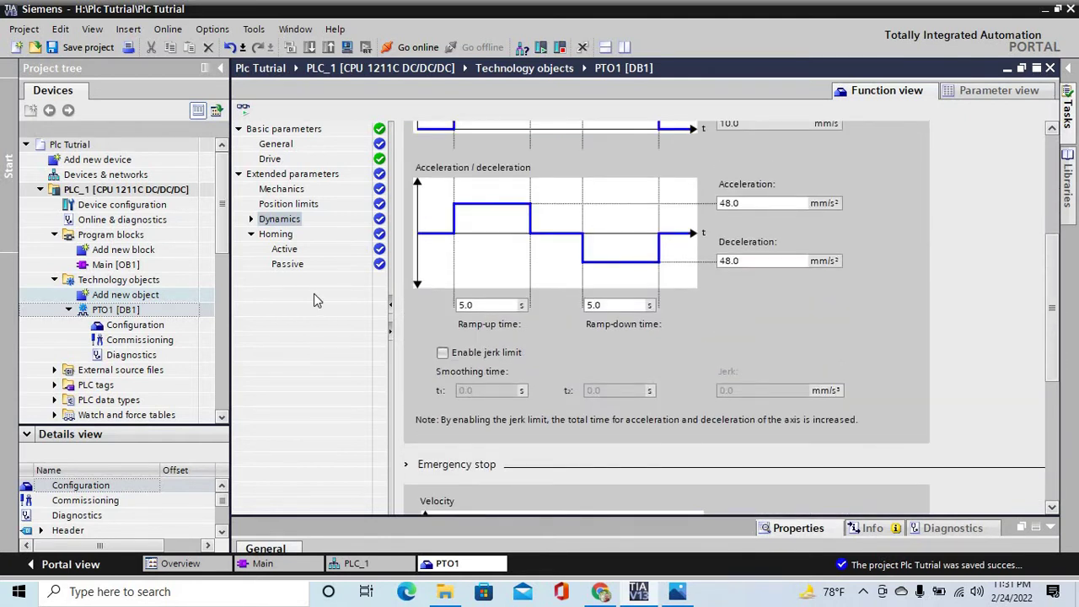
Assign %I0.0 as the input homing switch for PTO1's active homing
{"action": "double_click", "coordinate": [275, 235]}
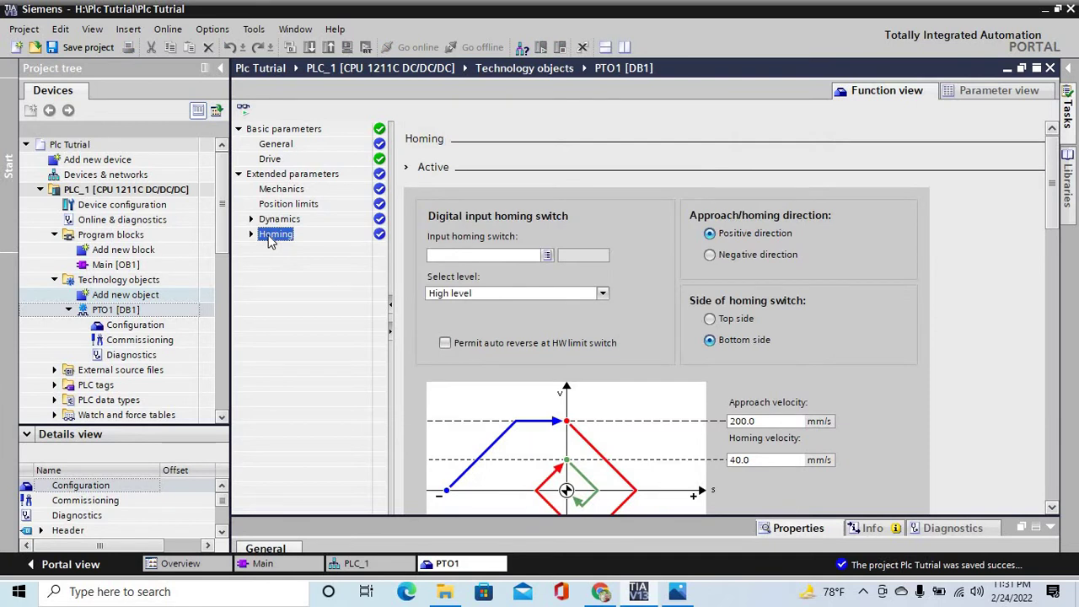
{"action": "left_click", "coordinate": [251, 234]}
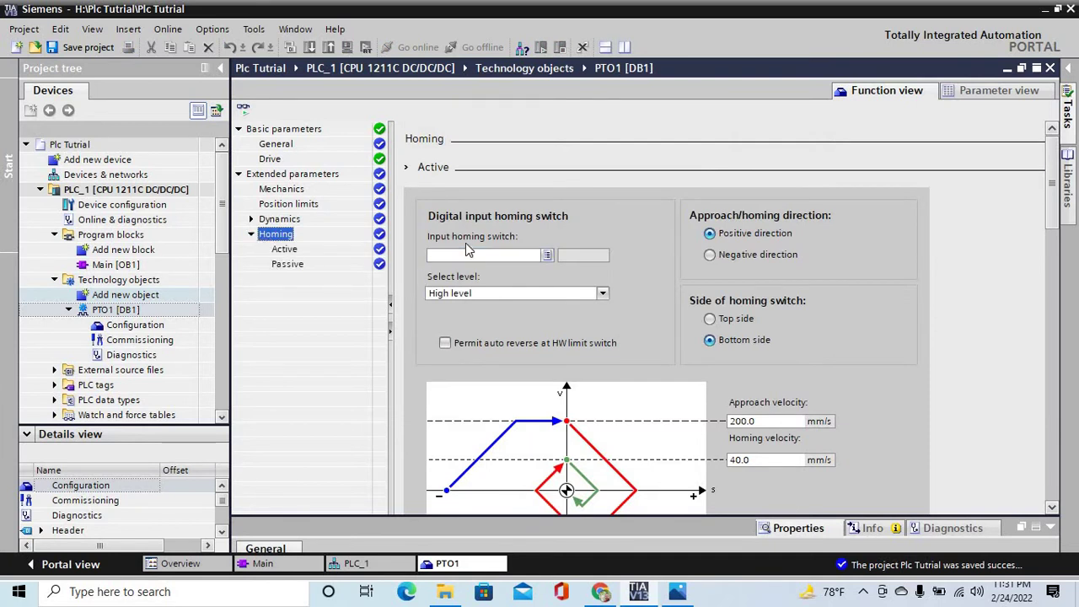
{"action": "left_click", "coordinate": [533, 256]}
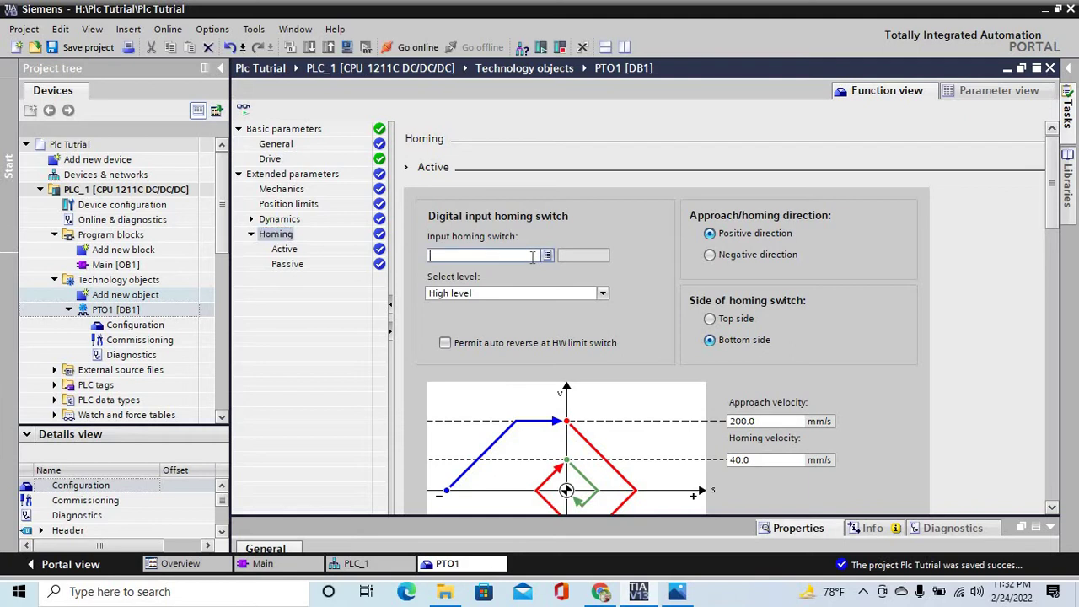
{"action": "type", "text": "I0"}
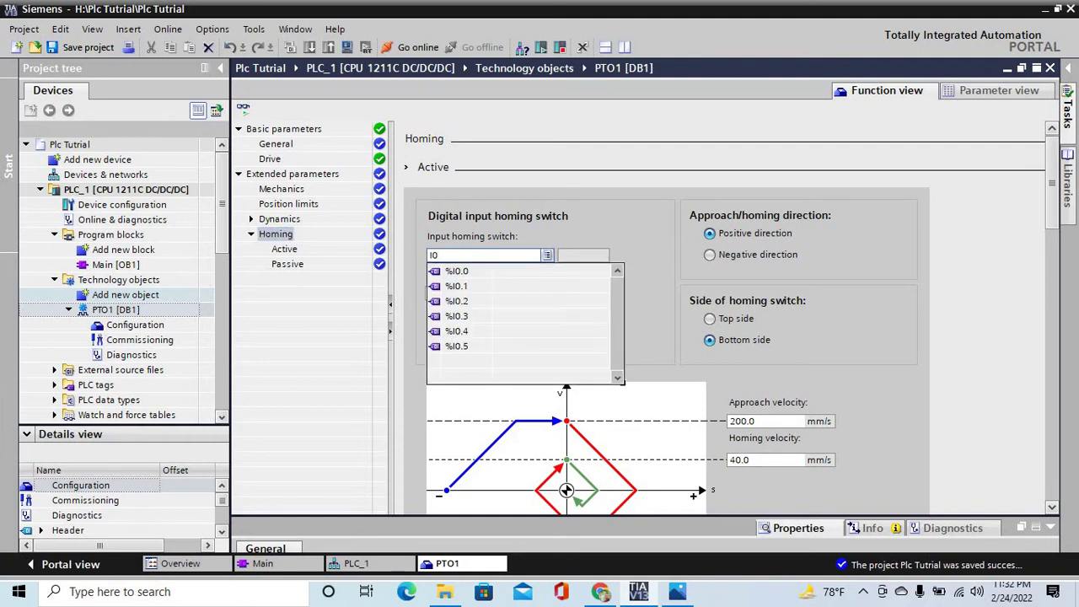
{"action": "left_click", "coordinate": [466, 274]}
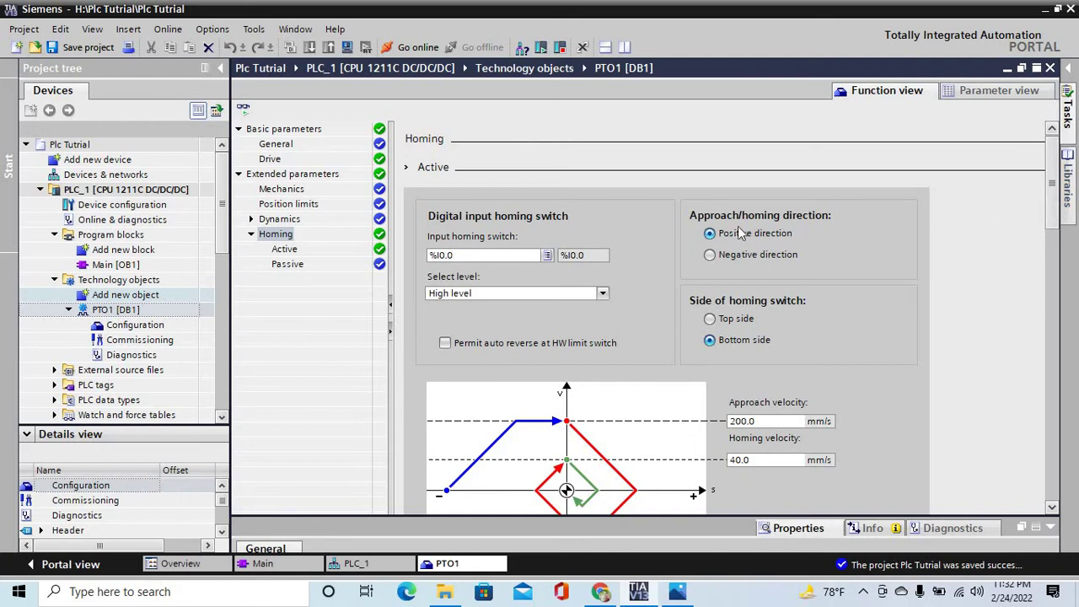
Review the remaining active homing settings of PTO1, including velocities and home position offset, and its passive homing parameters
{"action": "scroll", "coordinate": [1054, 211], "scroll_direction": "down", "scroll_amount": 3}
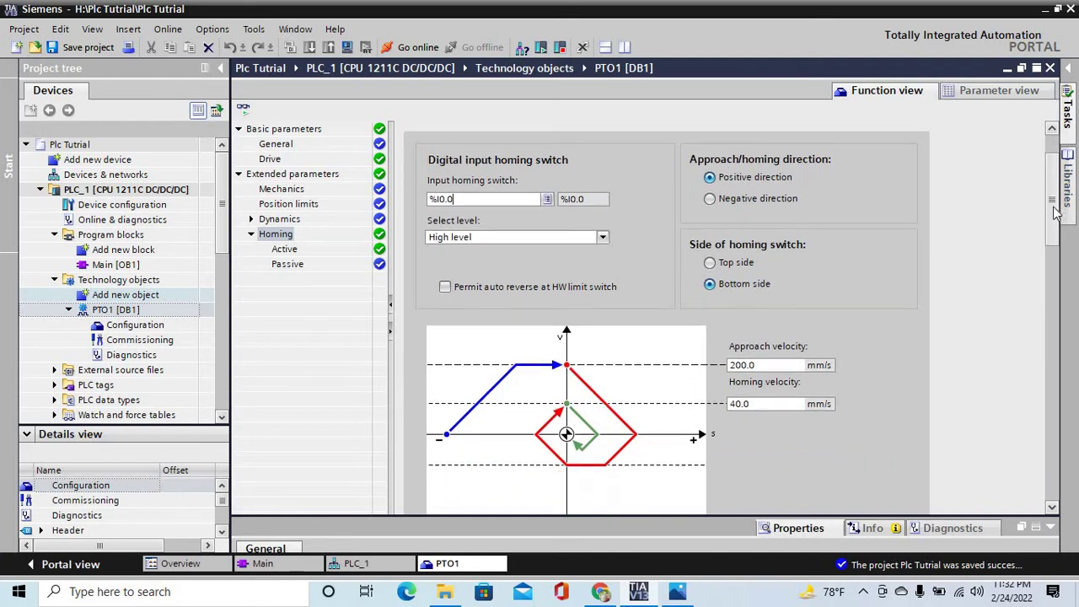
{"action": "left_click_drag", "start_coordinate": [1054, 211], "coordinate": [1059, 236]}
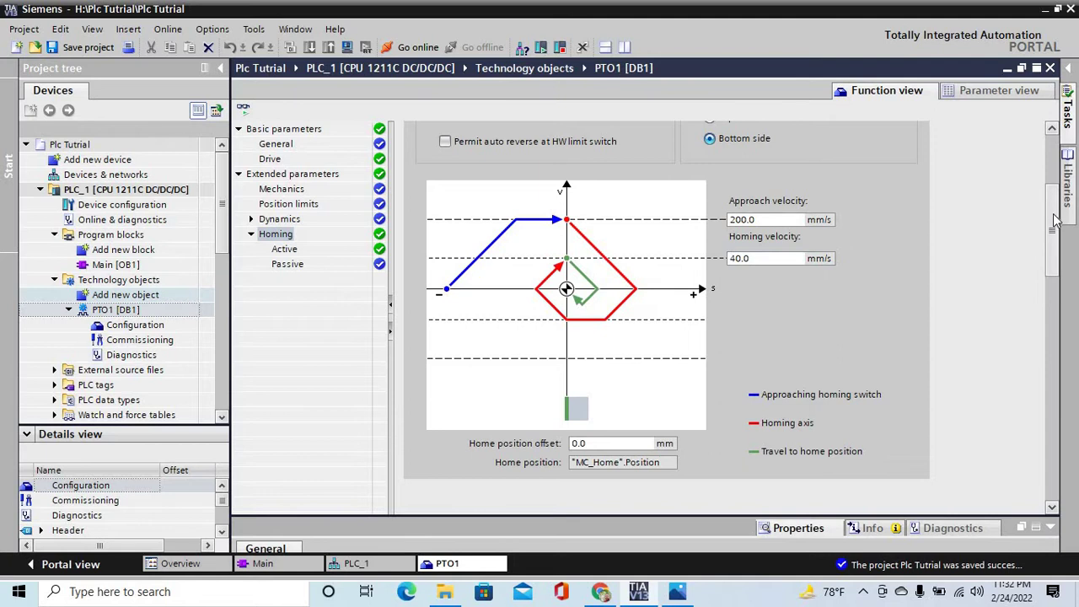
{"action": "left_click_drag", "start_coordinate": [1053, 224], "coordinate": [1011, 272]}
{"action": "left_click", "coordinate": [293, 252]}
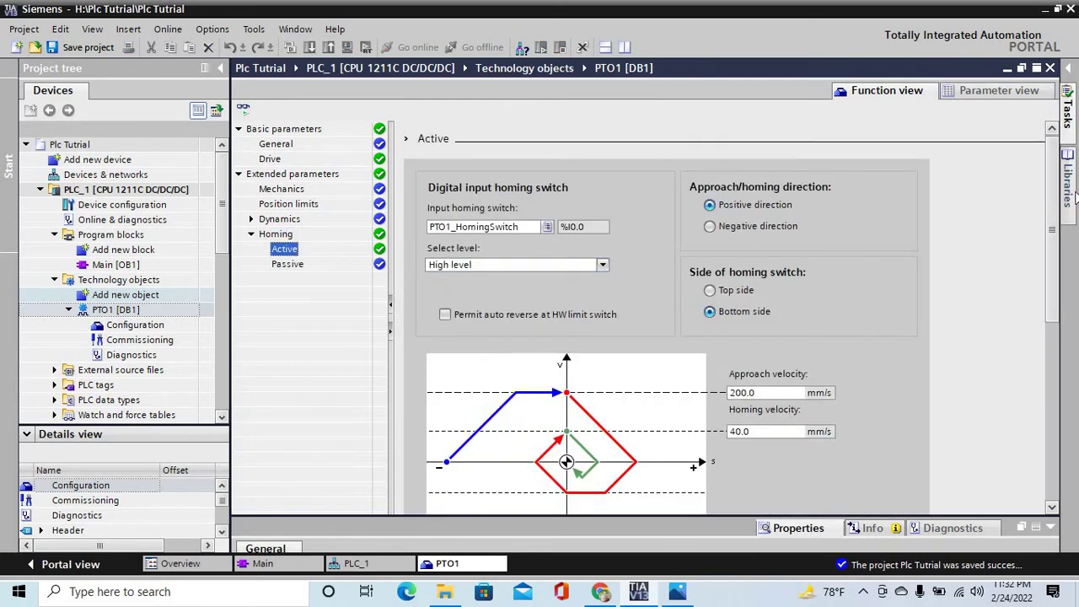
{"action": "scroll", "coordinate": [1056, 258], "scroll_direction": "down", "scroll_amount": 3}
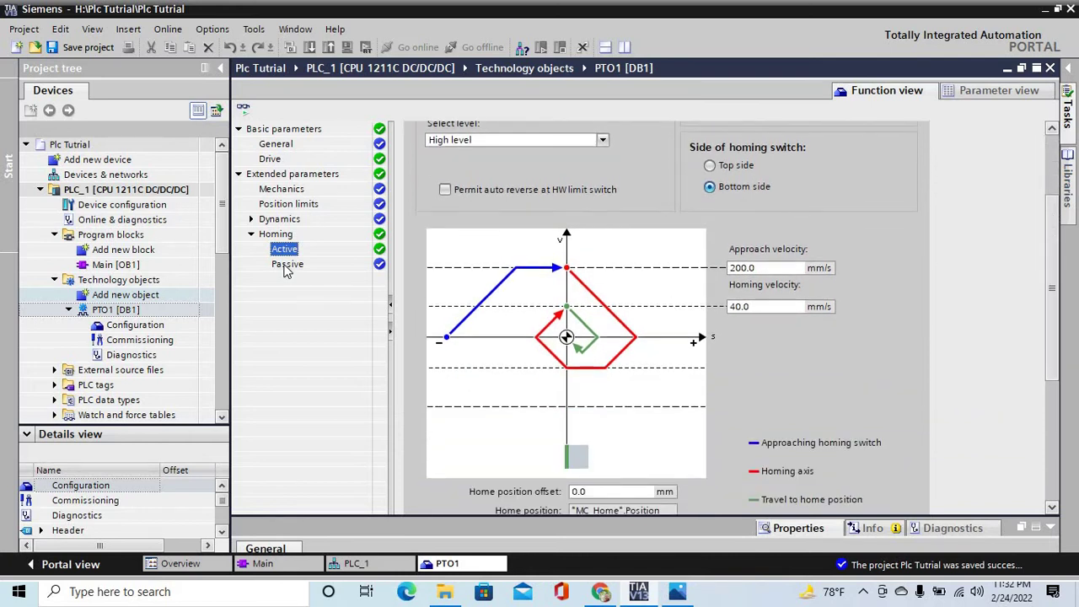
{"action": "left_click", "coordinate": [287, 266]}
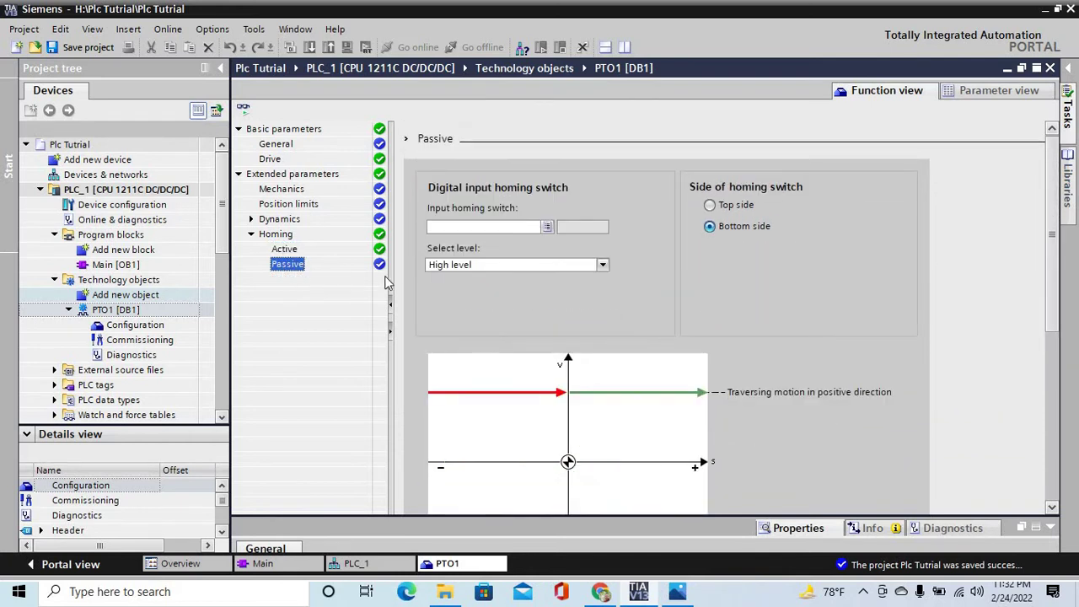
{"action": "scroll", "coordinate": [1043, 173], "scroll_direction": "down", "scroll_amount": 3}
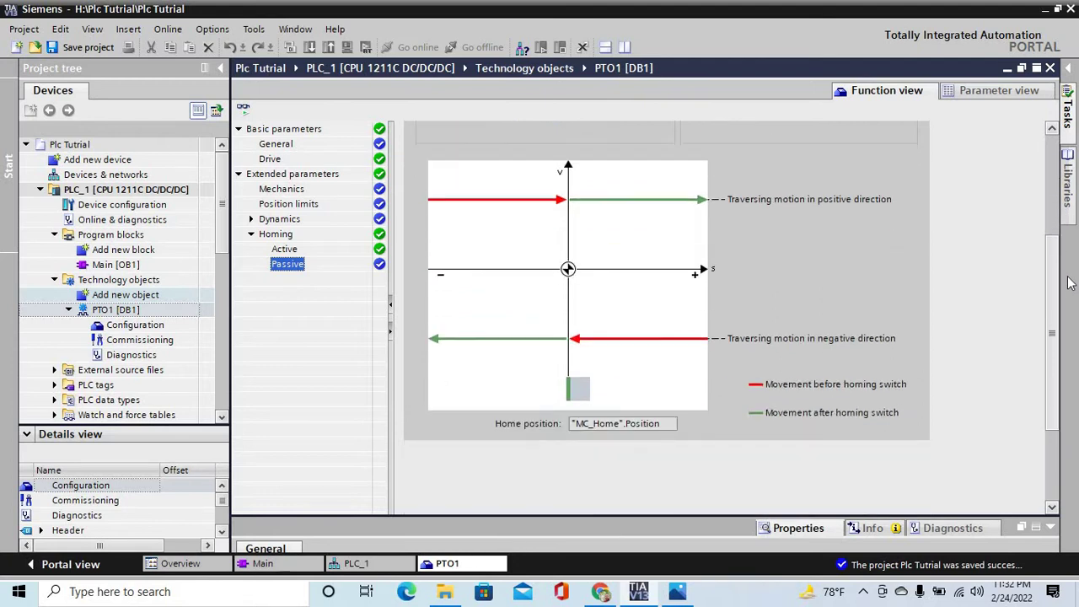
{"action": "scroll", "coordinate": [1043, 159], "scroll_direction": "up", "scroll_amount": 3}
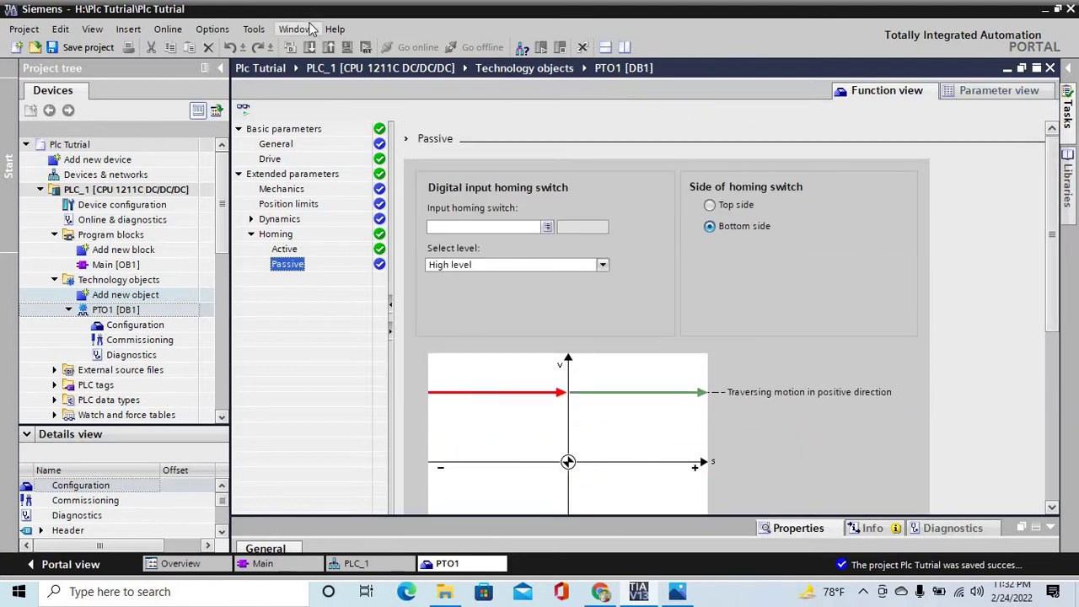
Save the project and open the Main [OB1] program block
{"action": "left_click", "coordinate": [80, 50]}
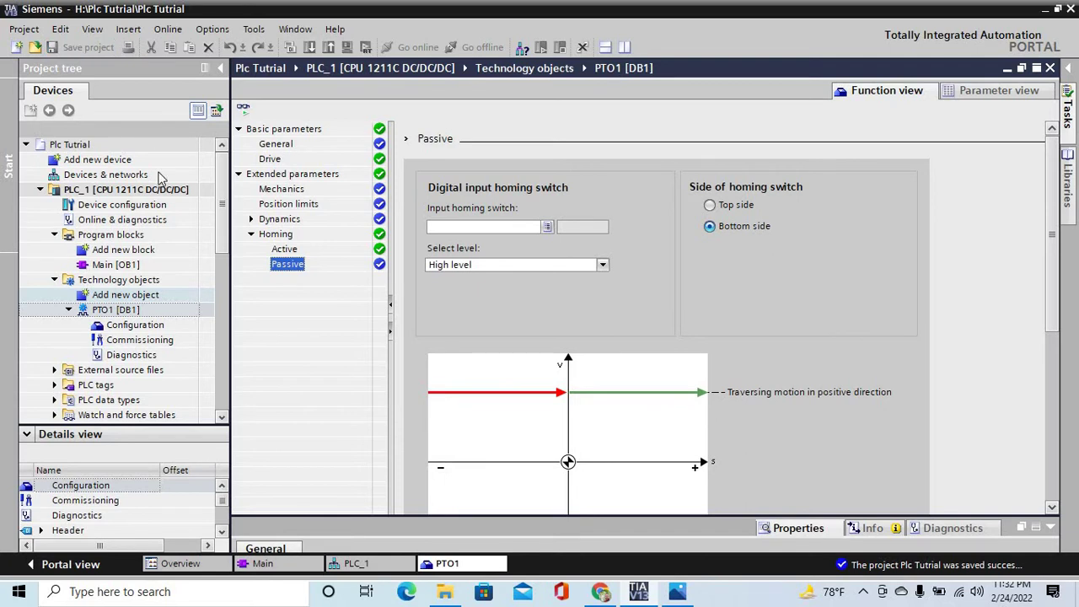
{"action": "double_click", "coordinate": [114, 266]}
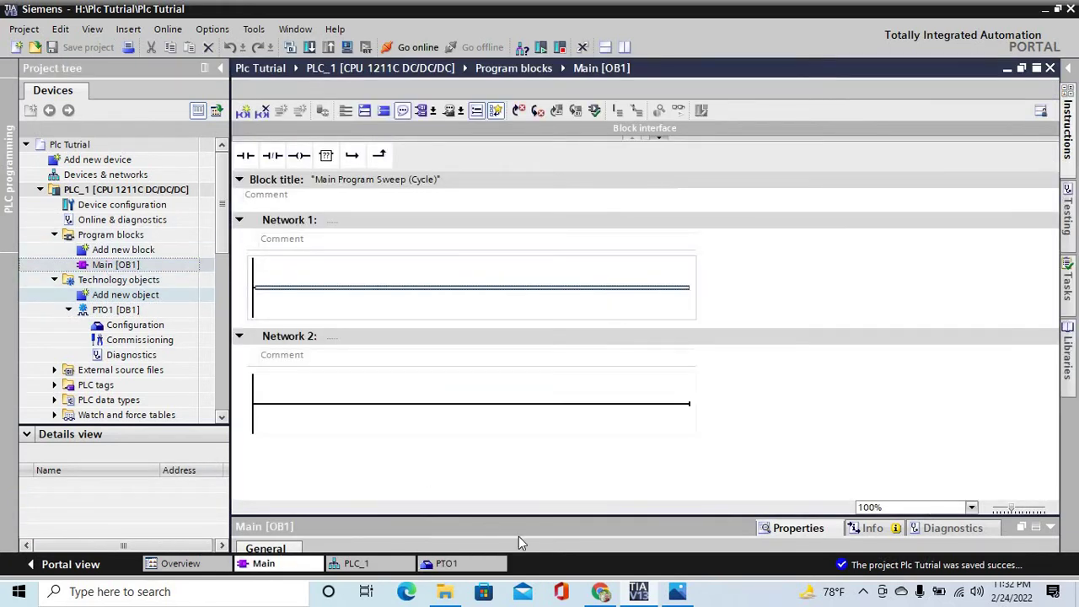
{"action": "left_click", "coordinate": [601, 592]}
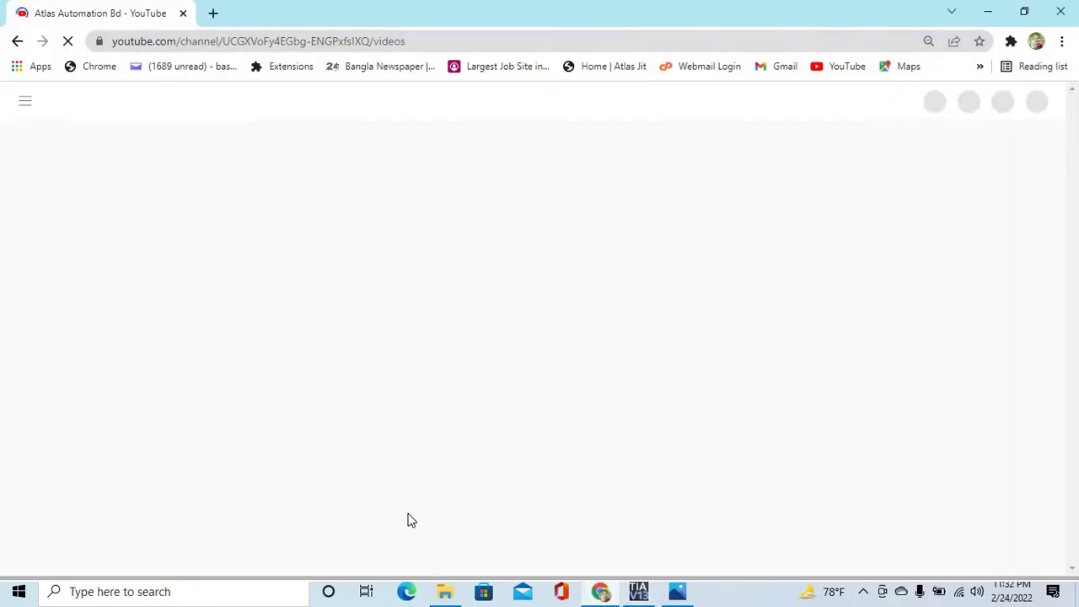
{"action": "mouse_move", "coordinate": [607, 595]}
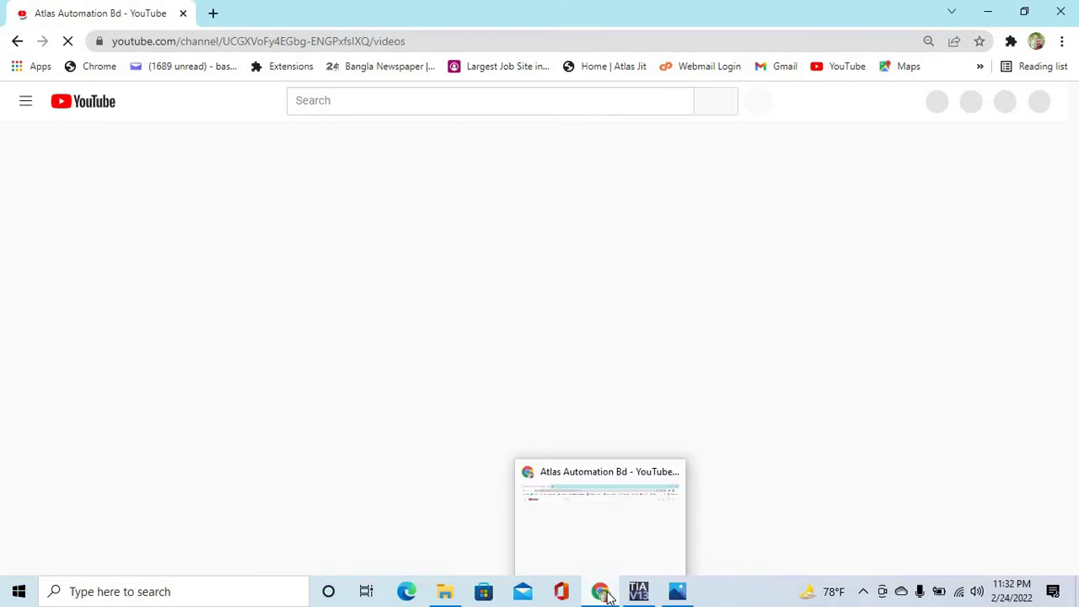
{"action": "left_click", "coordinate": [638, 592]}
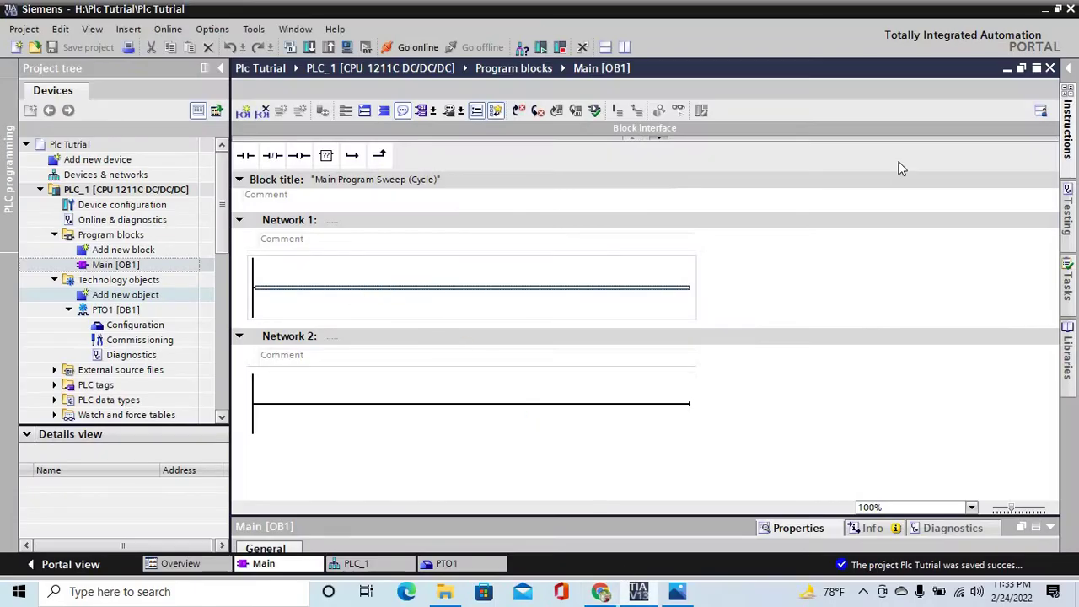
Insert an S7-1200 Motion Control MC_Power instruction in Network 1 with the automatically numbered single instance MC_Power_DB
{"action": "left_click", "coordinate": [1068, 88]}
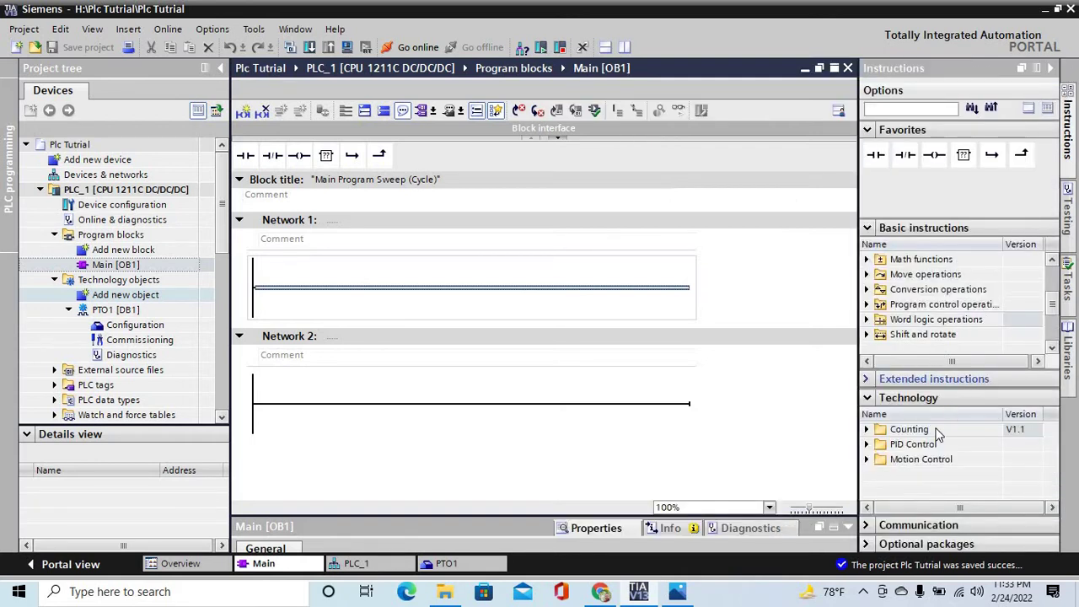
{"action": "left_click", "coordinate": [867, 460]}
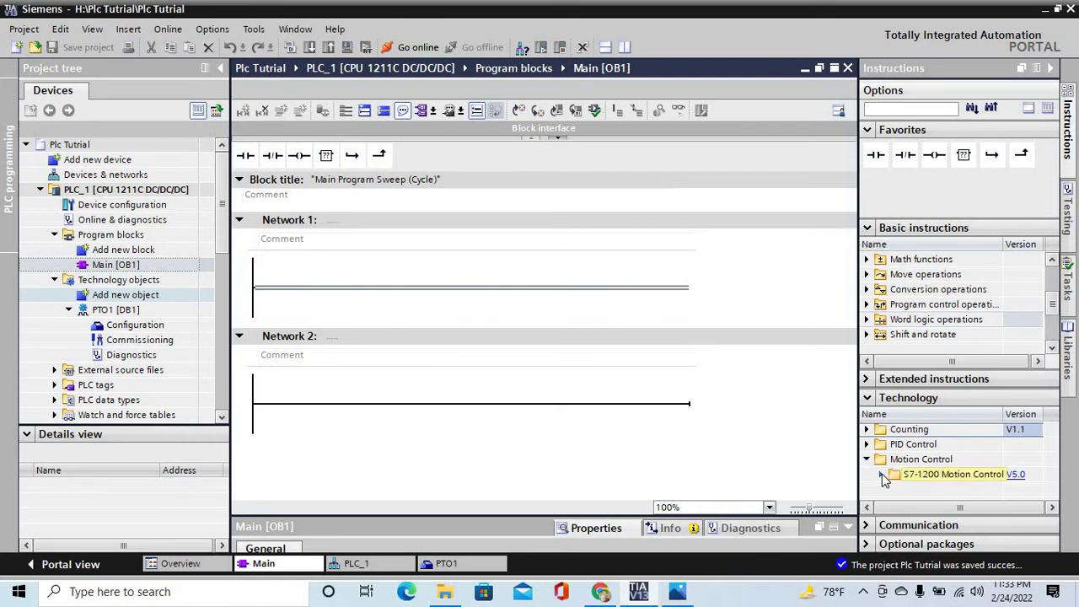
{"action": "left_click", "coordinate": [882, 474]}
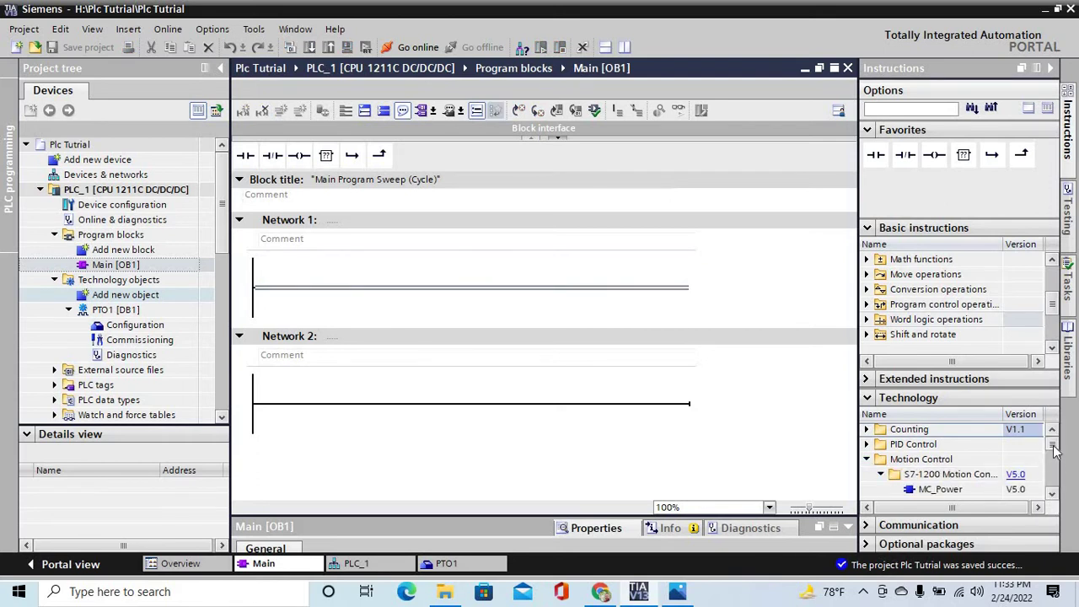
{"action": "left_click_drag", "start_coordinate": [1054, 452], "coordinate": [1056, 456]}
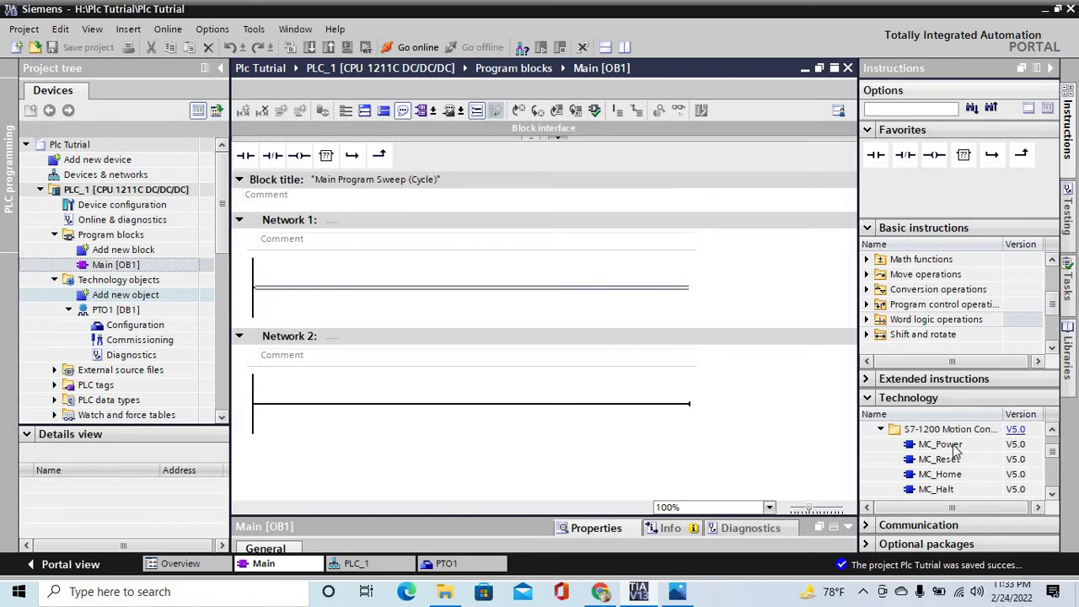
{"action": "left_click_drag", "start_coordinate": [956, 451], "coordinate": [434, 272]}
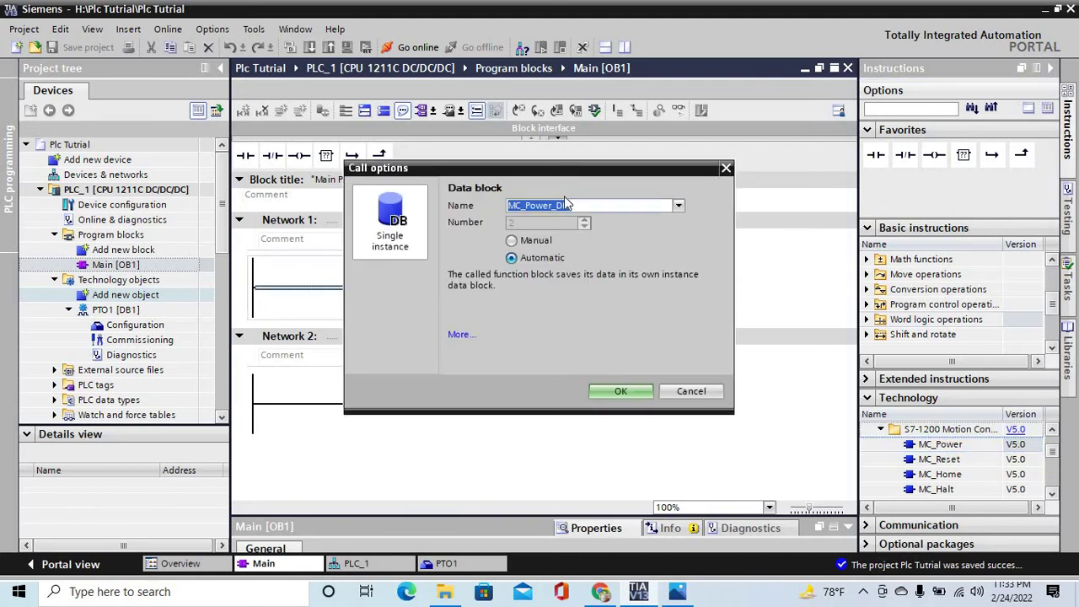
{"action": "left_click", "coordinate": [623, 390]}
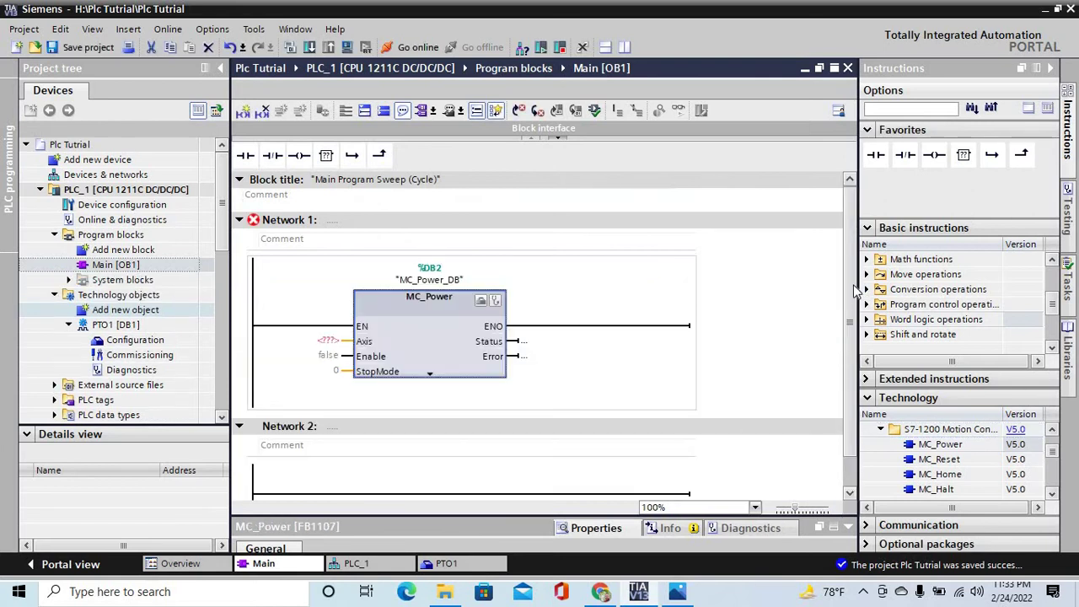
Insert an MC_MoveJog instruction in Network 2 with the automatically numbered single instance MC_MoveJog_DB
{"action": "scroll", "coordinate": [853, 291], "scroll_direction": "down", "scroll_amount": 1}
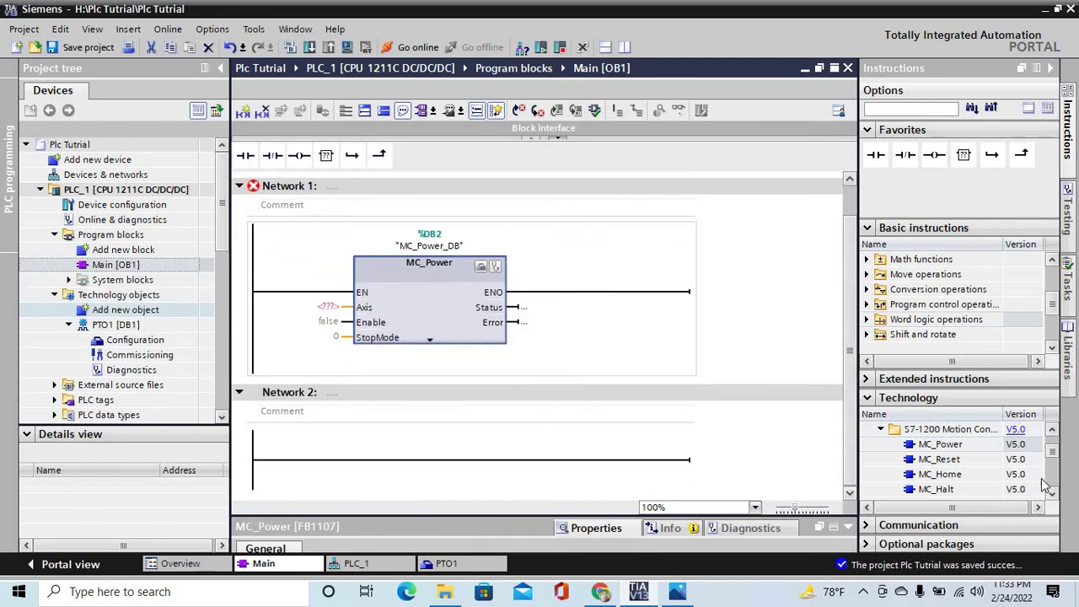
{"action": "left_click", "coordinate": [1052, 493]}
{"action": "left_click", "coordinate": [1052, 493]}
{"action": "left_click", "coordinate": [1053, 493]}
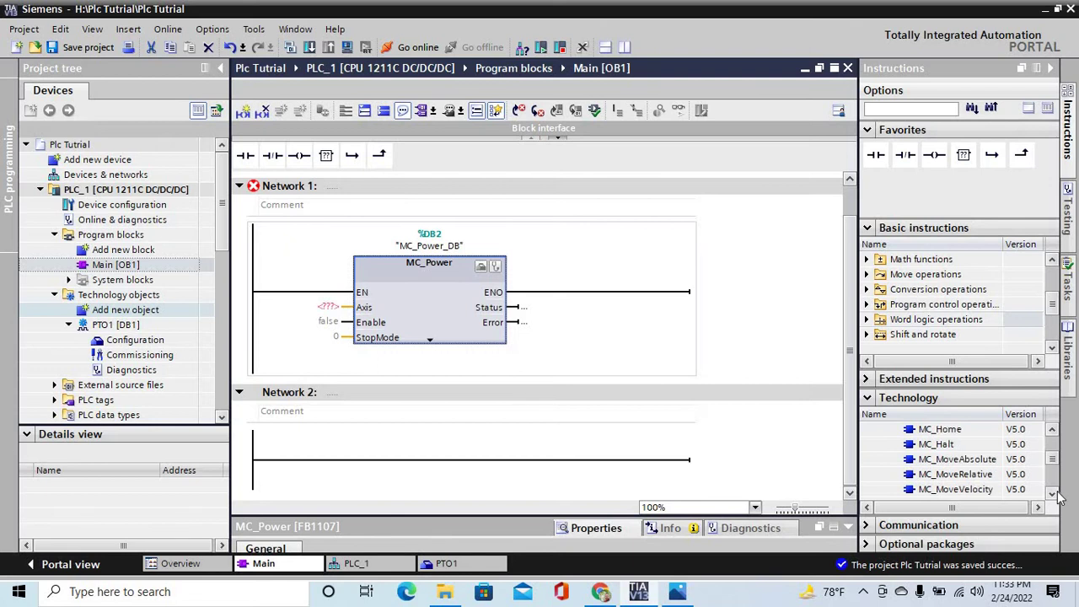
{"action": "left_click", "coordinate": [1056, 494]}
{"action": "left_click", "coordinate": [1056, 494]}
{"action": "left_click", "coordinate": [1054, 493]}
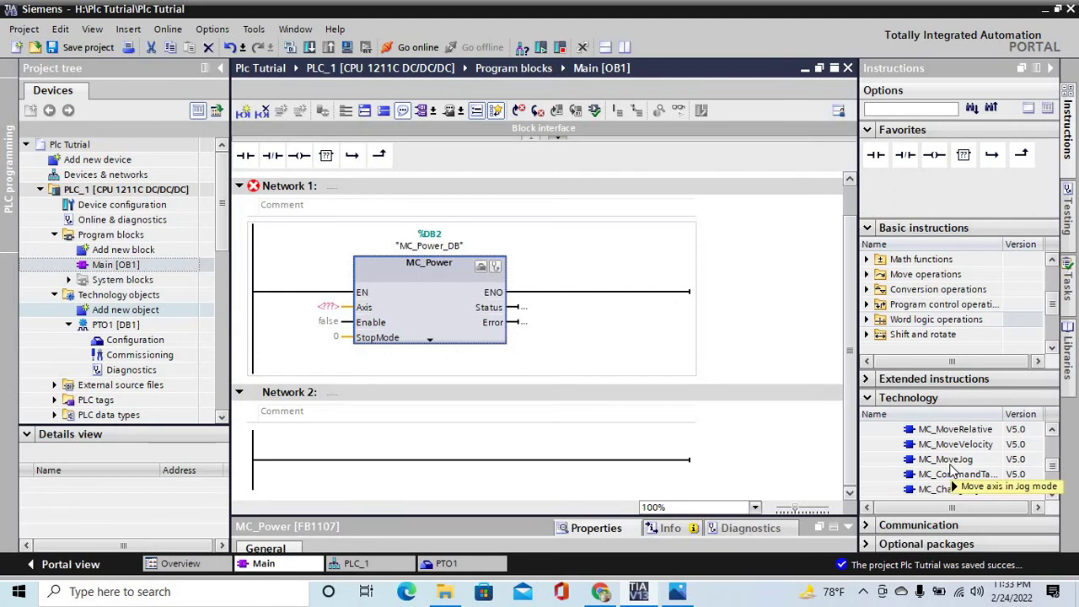
{"action": "left_click_drag", "start_coordinate": [946, 459], "coordinate": [460, 461]}
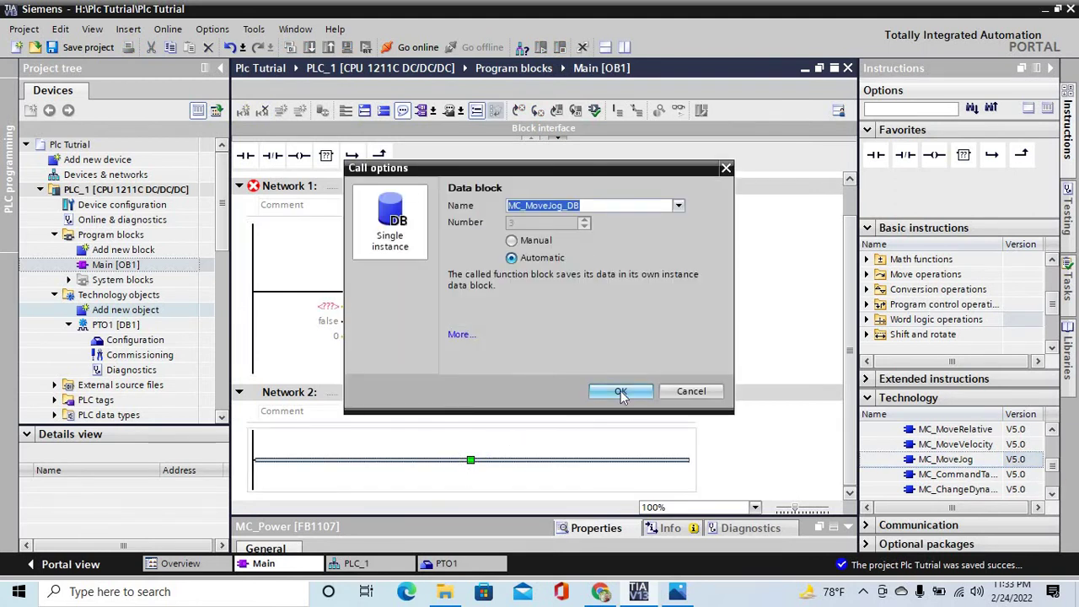
{"action": "left_click", "coordinate": [621, 391]}
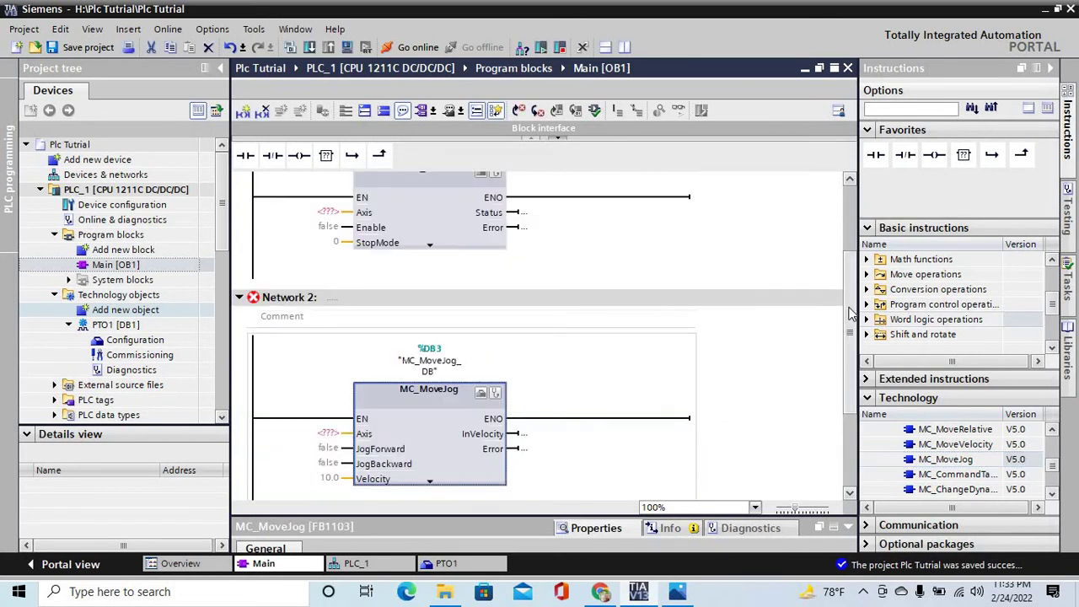
Assign the technology object "PTO1" to the Axis input of MC_Power in Network 1
{"action": "scroll", "coordinate": [852, 336], "scroll_direction": "up", "scroll_amount": 3}
{"action": "left_click", "coordinate": [340, 277]}
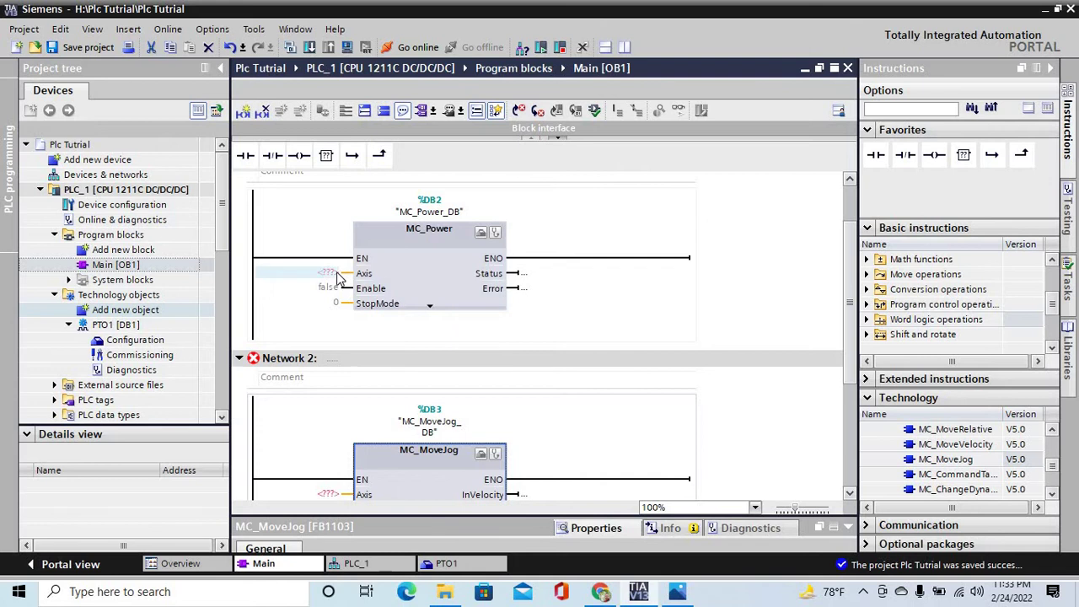
{"action": "left_click", "coordinate": [348, 275]}
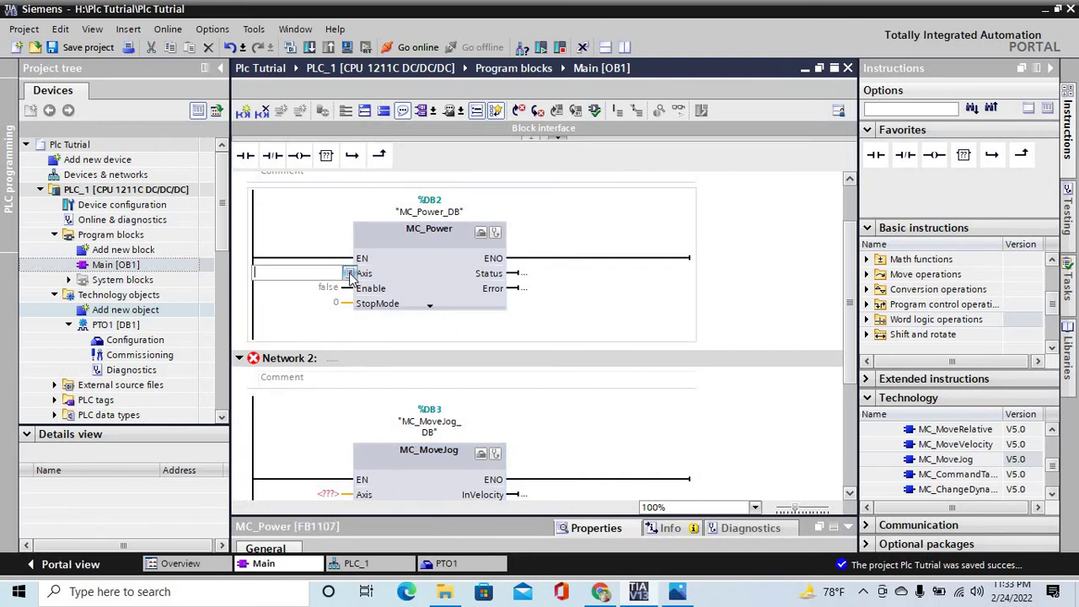
{"action": "left_click", "coordinate": [349, 274]}
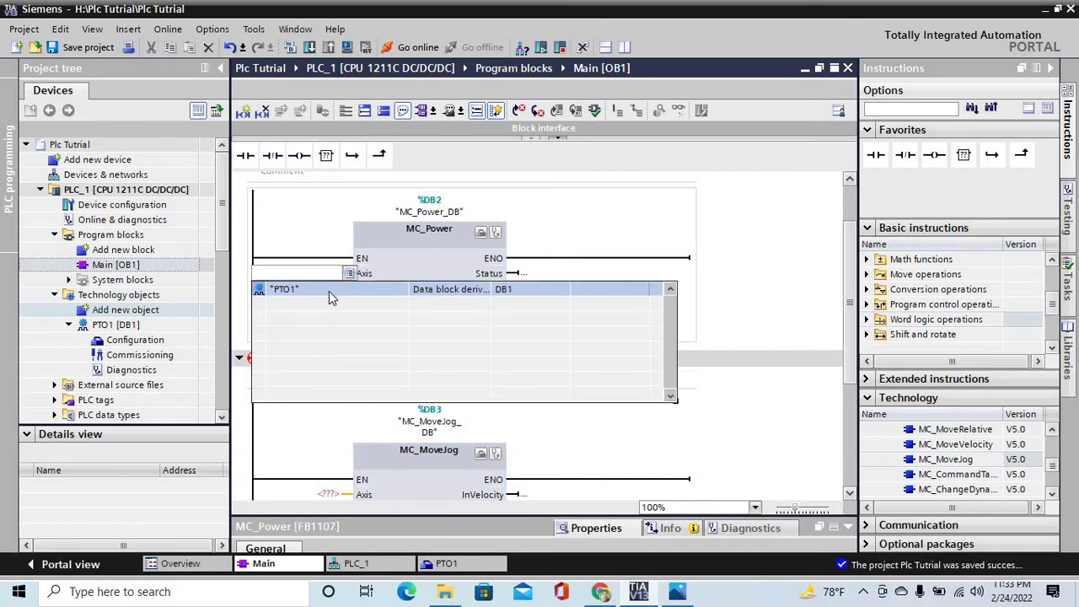
{"action": "left_click", "coordinate": [331, 297]}
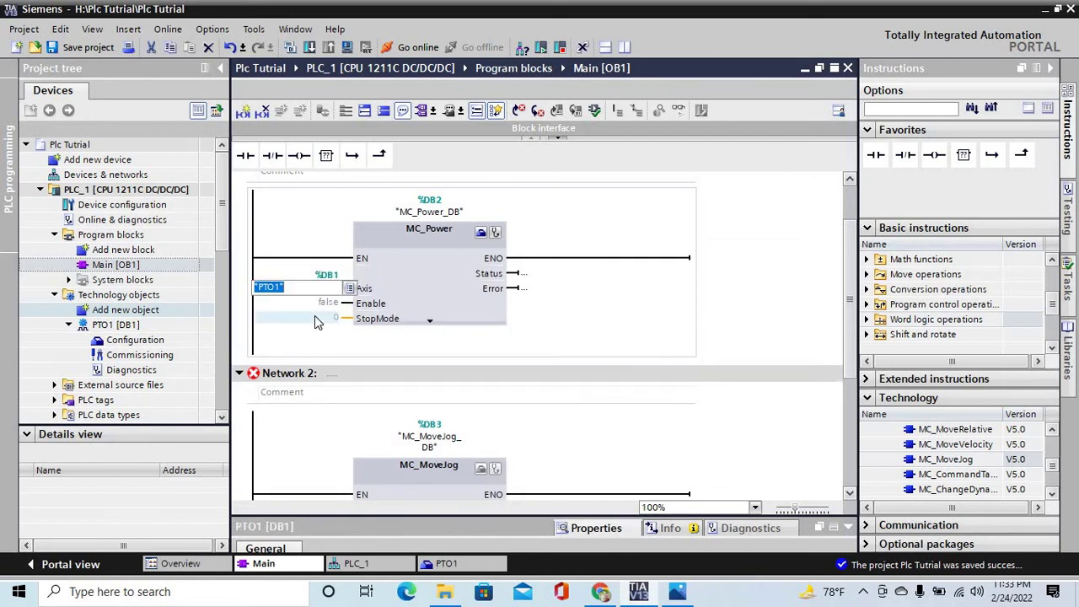
{"action": "key", "text": "Return"}
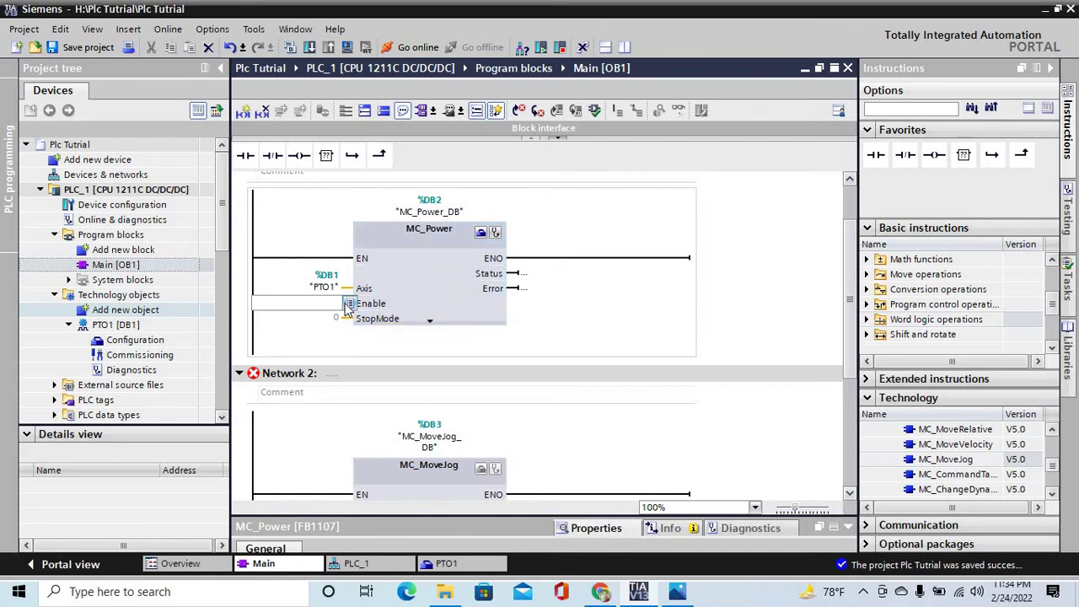
Set MC_Power's Enable input to I0.0 and its StopMode to 0
{"action": "type", "text": "I0.0"}
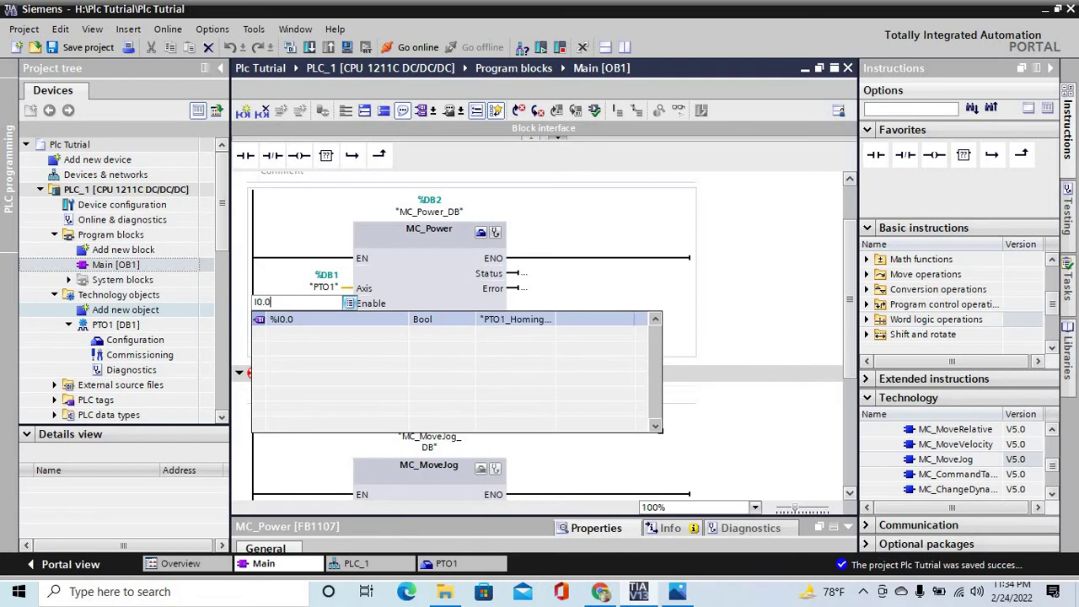
{"action": "key", "text": "Return"}
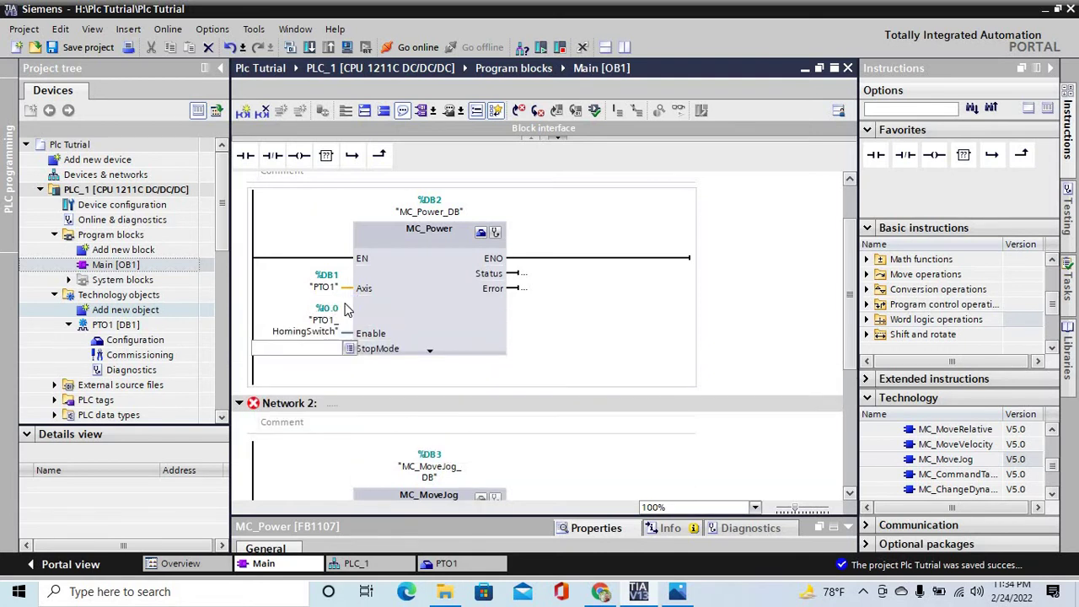
{"action": "type", "text": "0"}
{"action": "key", "text": "Return"}
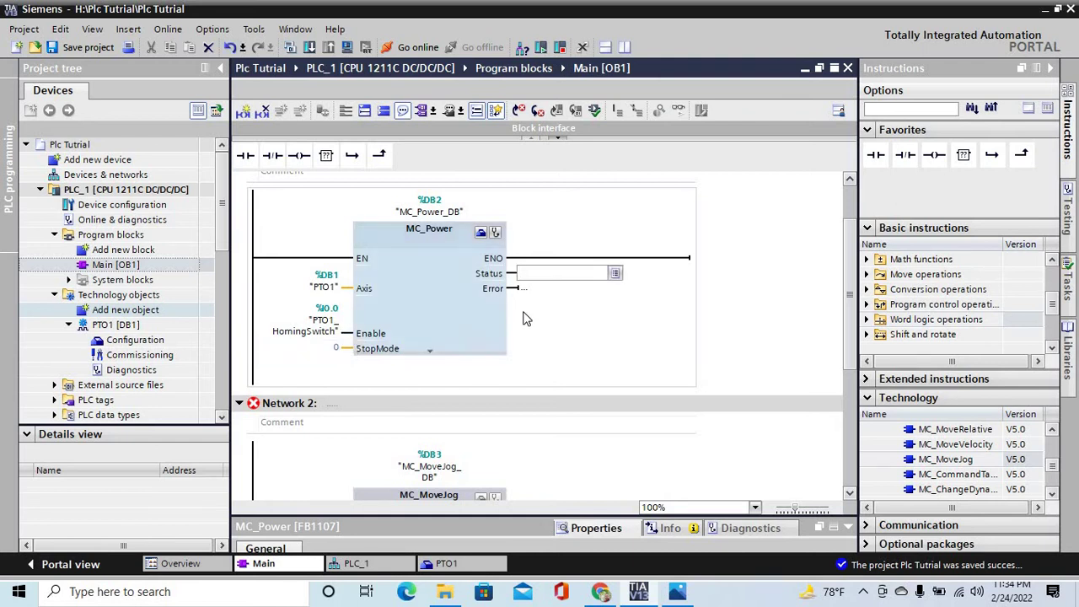
Assign a new tag named STATUS MC POWER to the Status output of MC_Power
{"action": "type", "text": "s"}
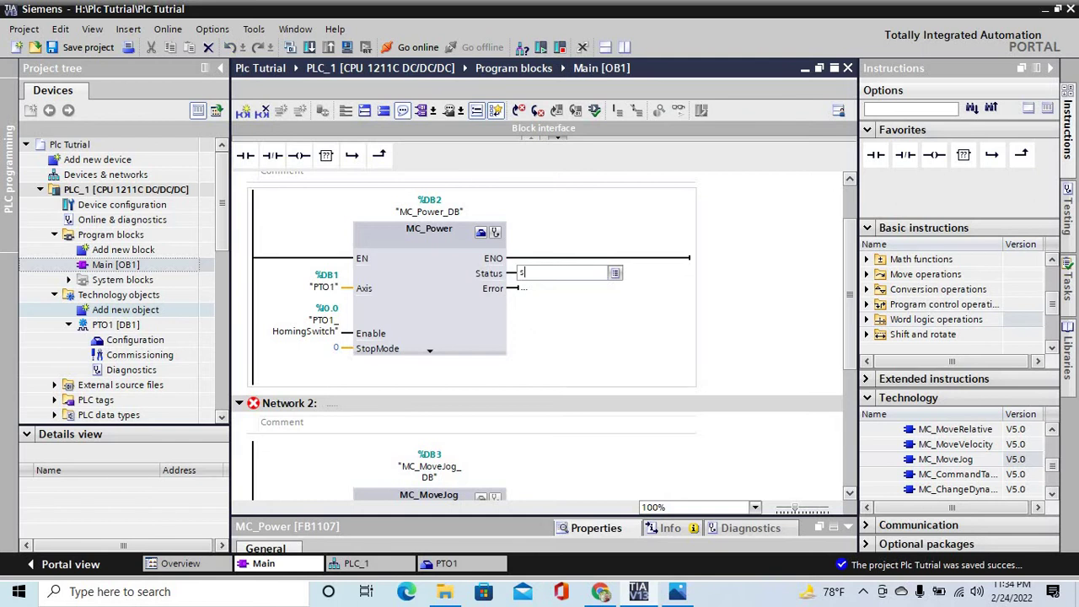
{"action": "key", "text": "BackSpace"}
{"action": "type", "text": "S MC POWER"}
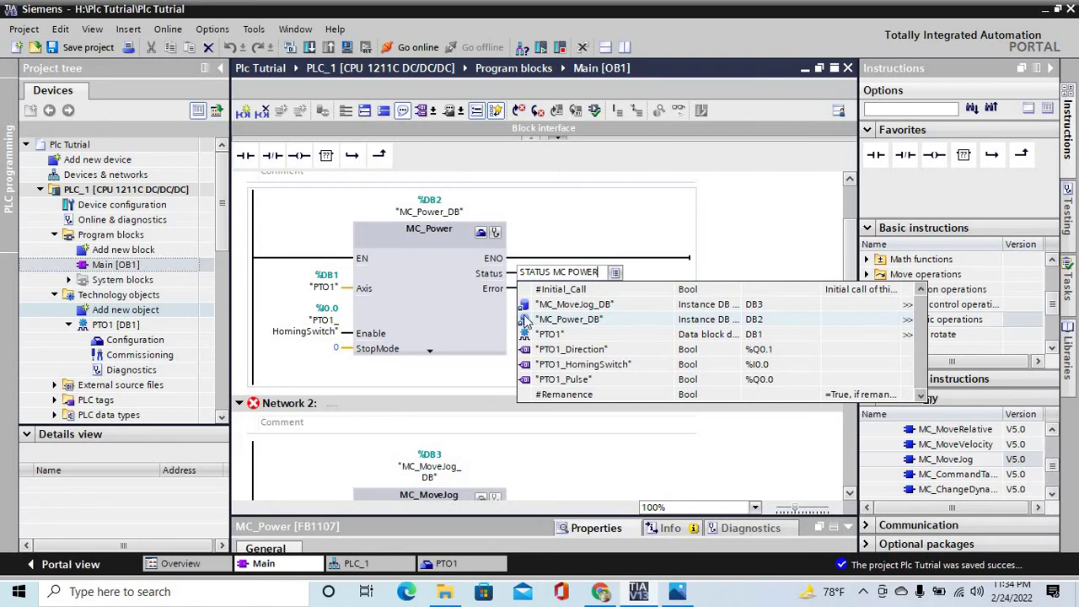
{"action": "key", "text": "Escape"}
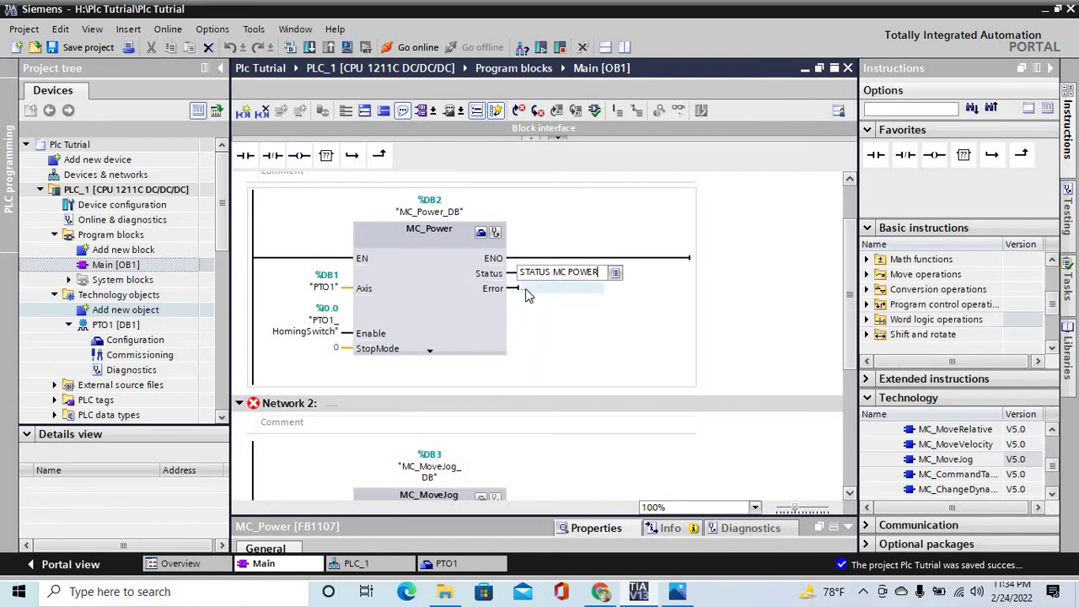
{"action": "left_click", "coordinate": [525, 289]}
Assign a new tag named ERROR MC POWER to the Error output of MC_Power
{"action": "left_click", "coordinate": [523, 304]}
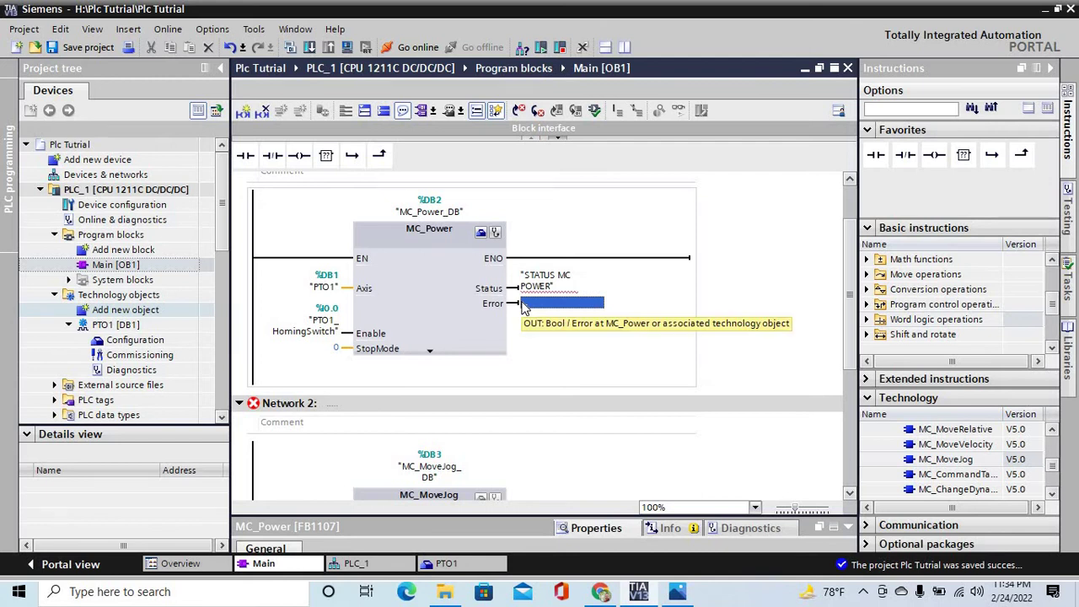
{"action": "left_click", "coordinate": [523, 305]}
{"action": "type", "text": "EO"}
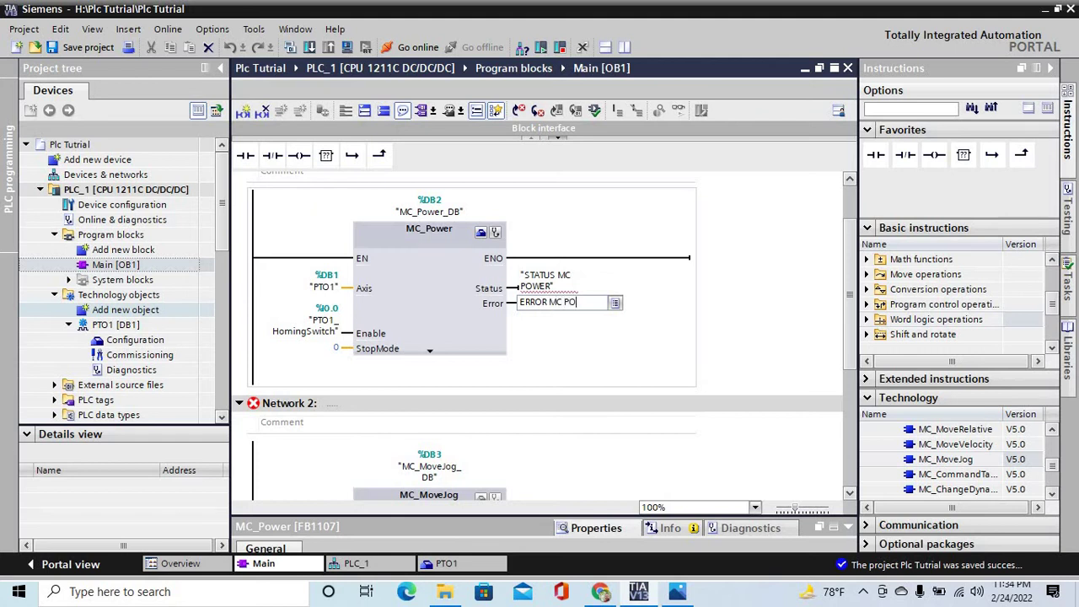
{"action": "left_click", "coordinate": [680, 318]}
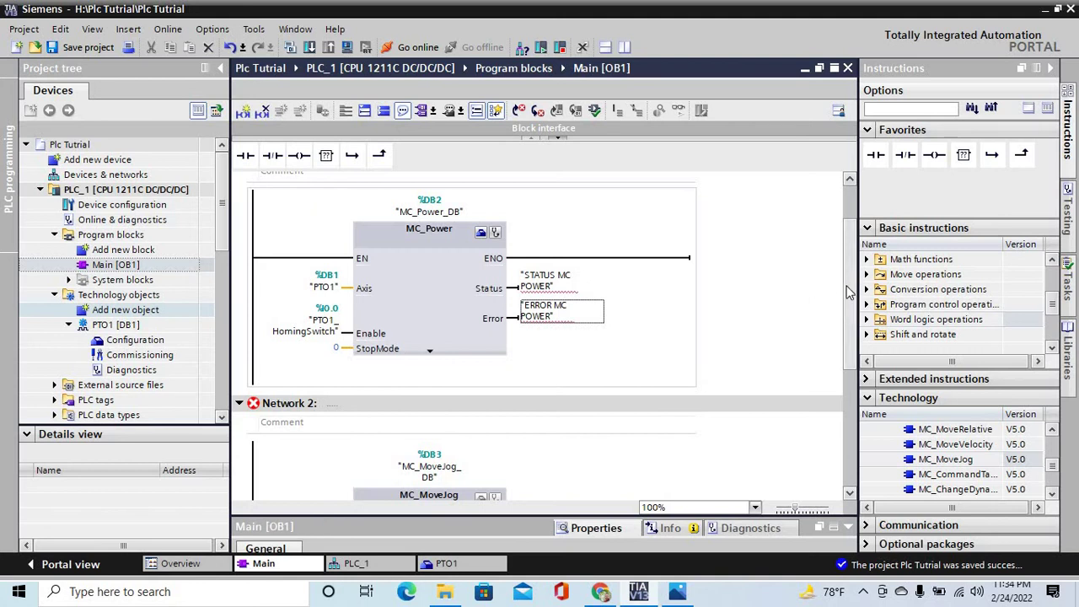
Define Network 1's undefined tags as global memory Bools, STATUS MC POWER at %M0.0 and ERROR MC POWER at %M0.1
{"action": "scroll", "coordinate": [842, 251], "scroll_direction": "up", "scroll_amount": 2}
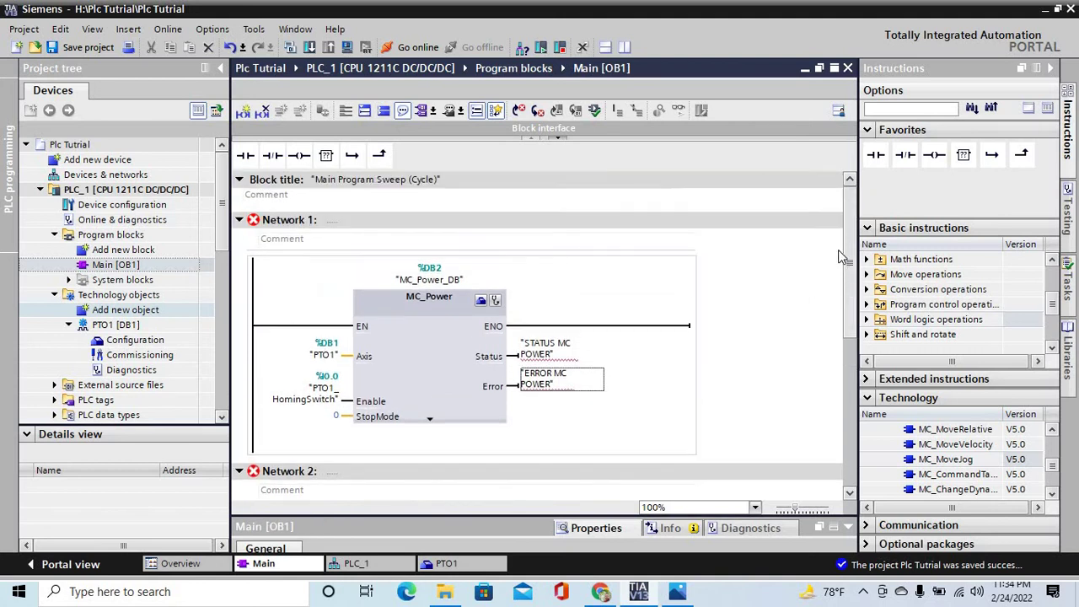
{"action": "left_click", "coordinate": [304, 220]}
{"action": "right_click", "coordinate": [304, 220]}
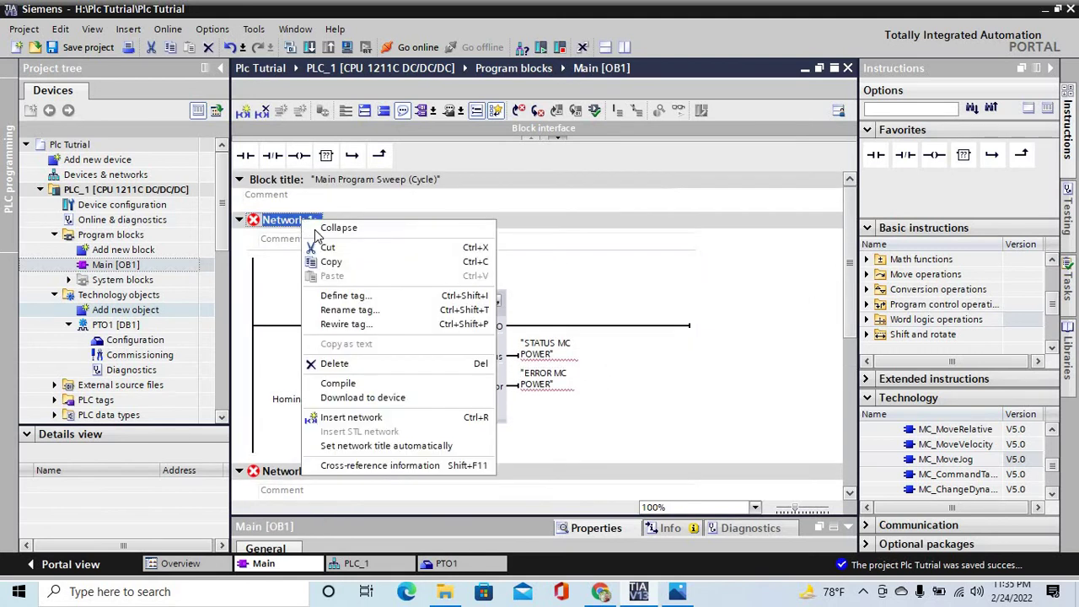
{"action": "left_click", "coordinate": [365, 296]}
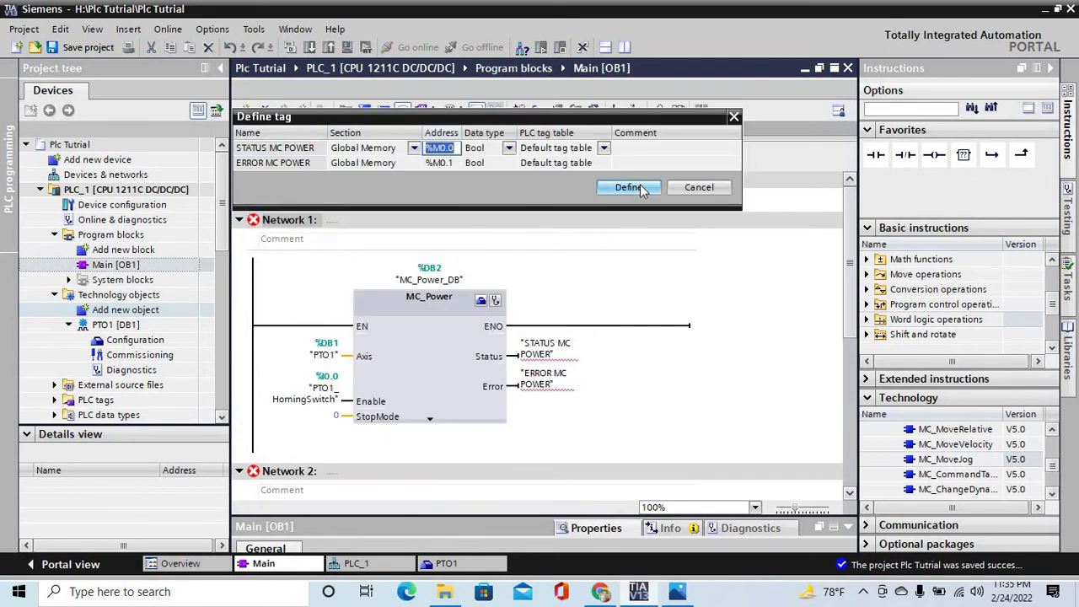
{"action": "left_click", "coordinate": [629, 185]}
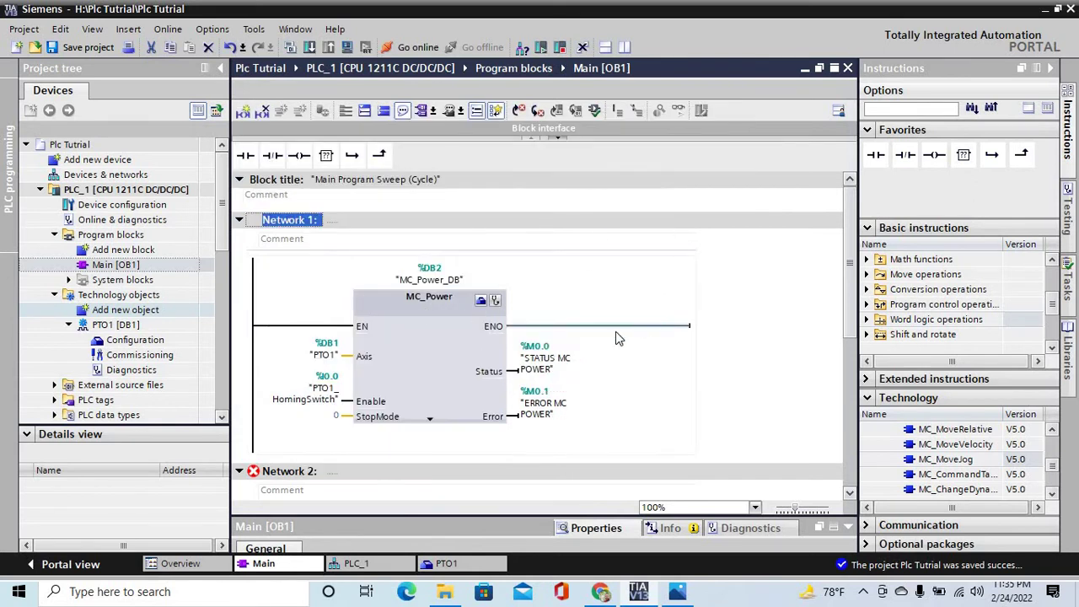
Assign the technology object "PTO1" to the Axis input of MC_MoveJog in Network 2
{"action": "left_click_drag", "start_coordinate": [849, 249], "coordinate": [851, 334]}
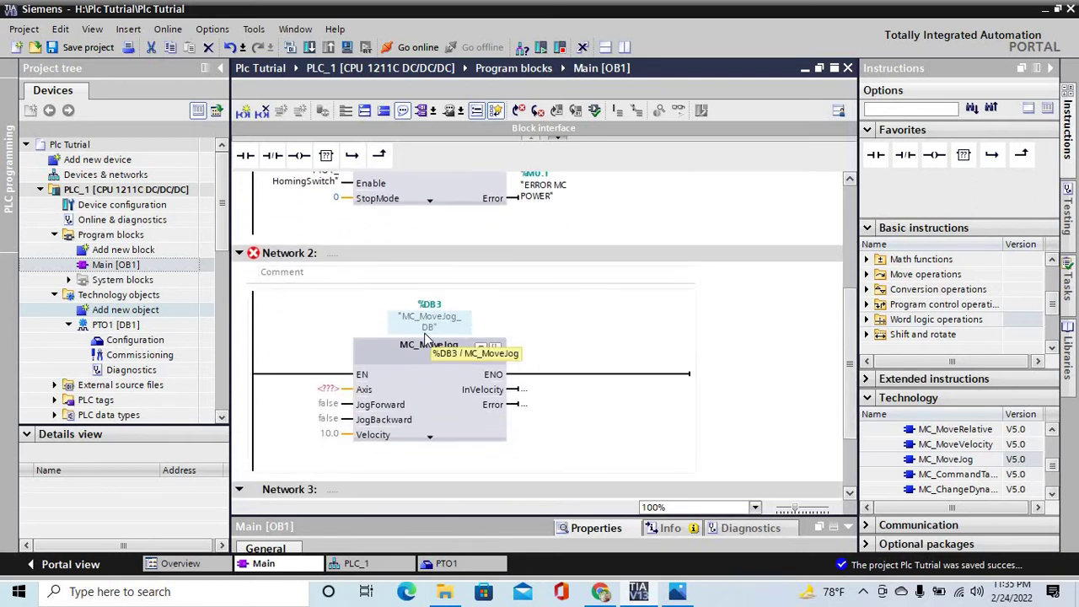
{"action": "left_click", "coordinate": [333, 389]}
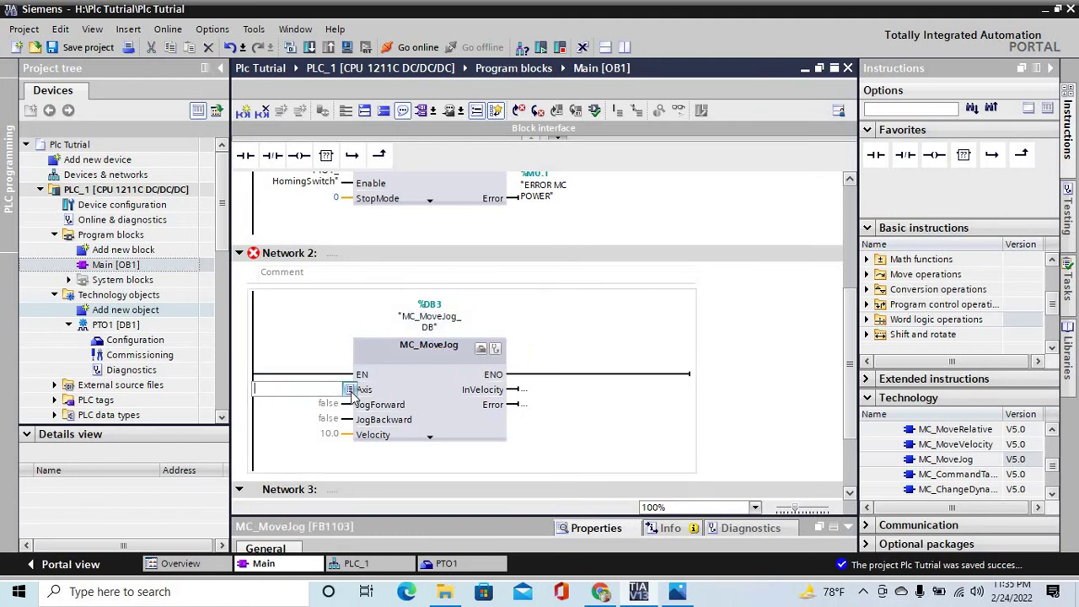
{"action": "left_click", "coordinate": [349, 390]}
{"action": "left_click", "coordinate": [315, 408]}
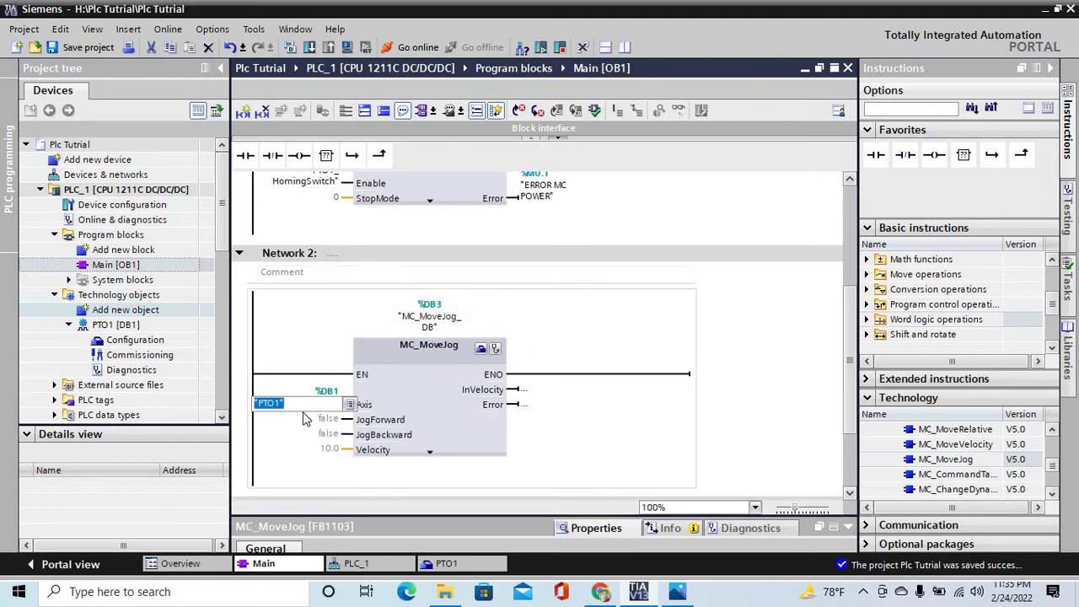
Assign address I0.1 to the JogForward input of MC_MoveJog in Network 2
{"action": "left_click", "coordinate": [320, 434]}
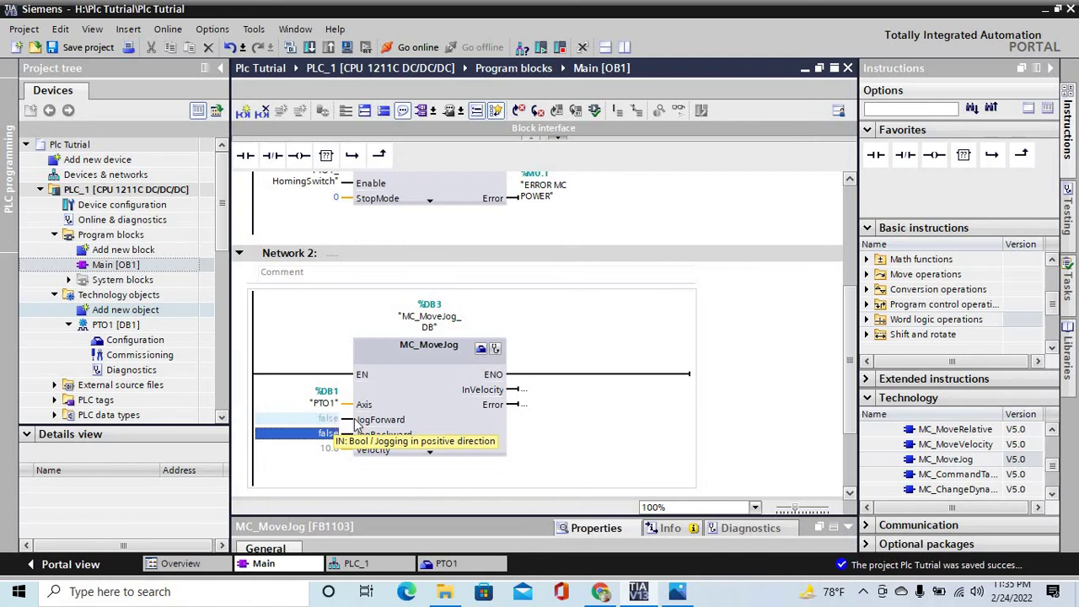
{"action": "double_click", "coordinate": [336, 420]}
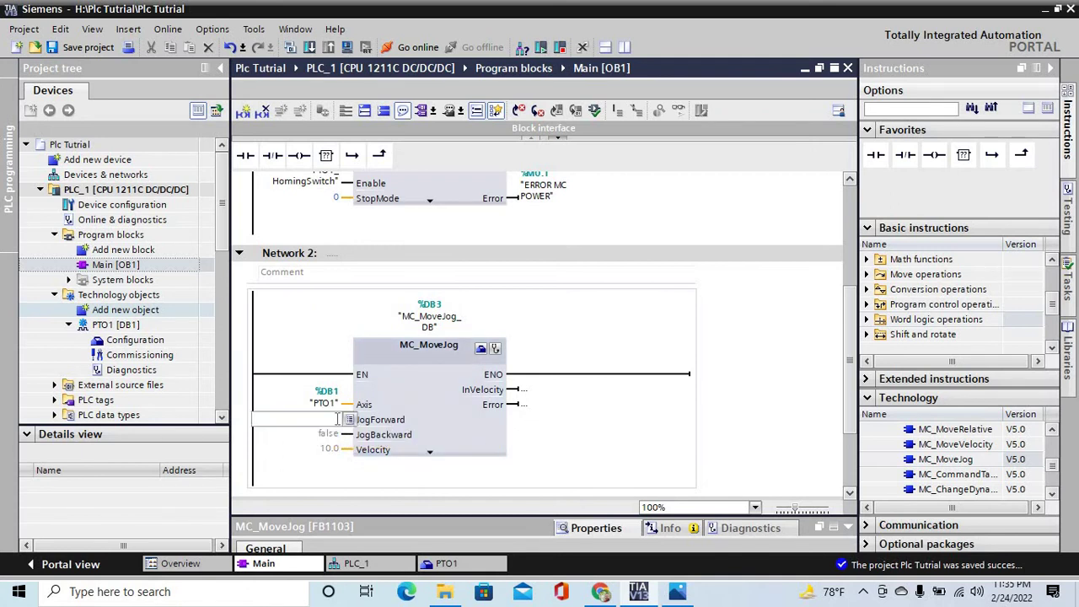
{"action": "type", "text": "I0"}
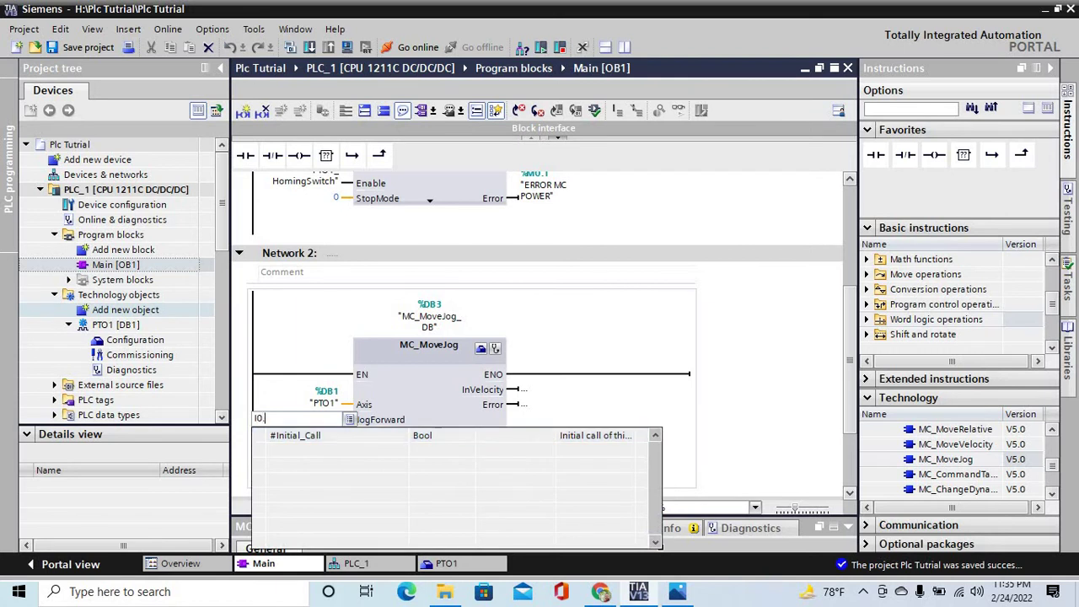
{"action": "type", "text": ".1"}
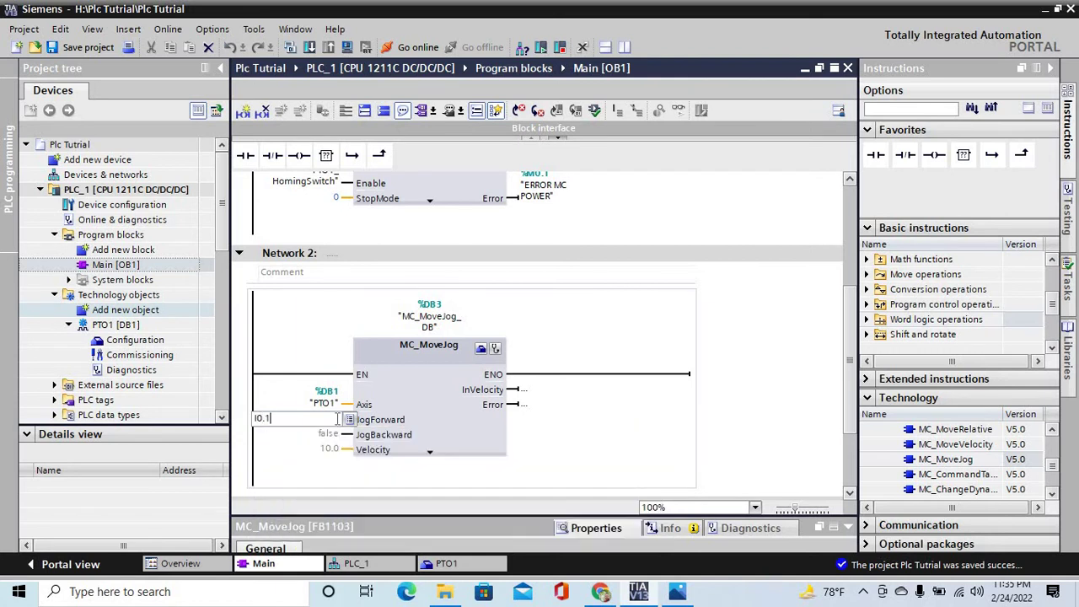
{"action": "key", "text": "Return"}
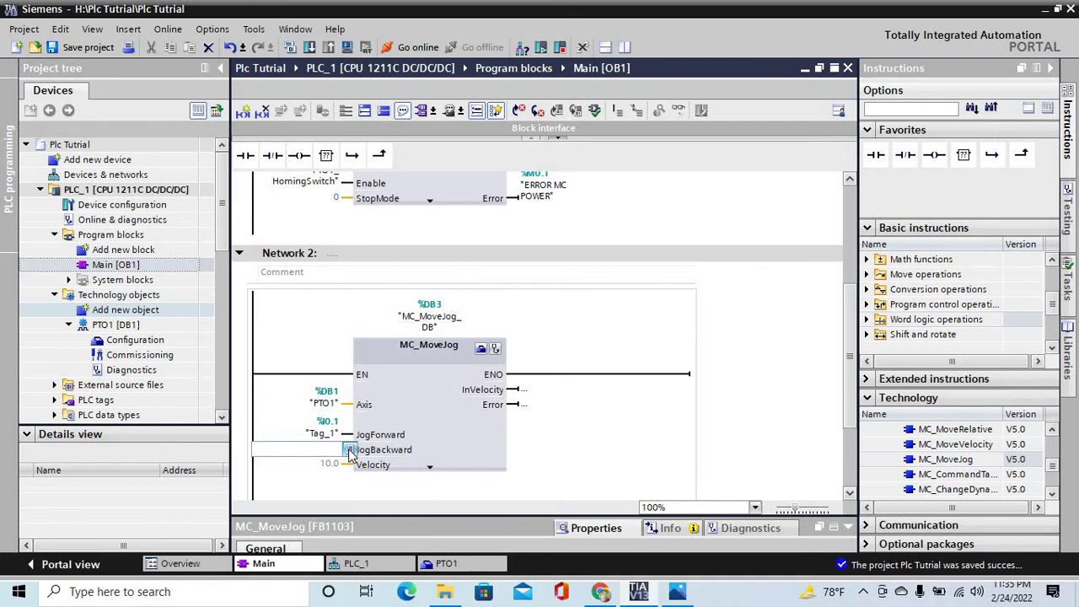
Assign address I0.2 to the JogBackward input of MC_MoveJog and set its Velocity input to 200
{"action": "type", "text": "I0"}
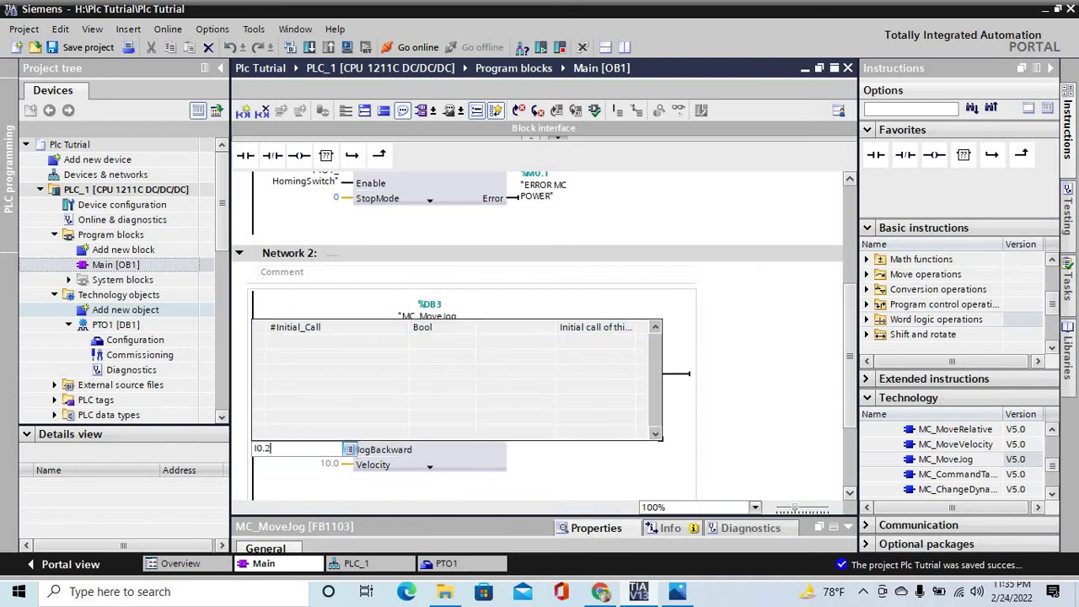
{"action": "type", "text": ".2"}
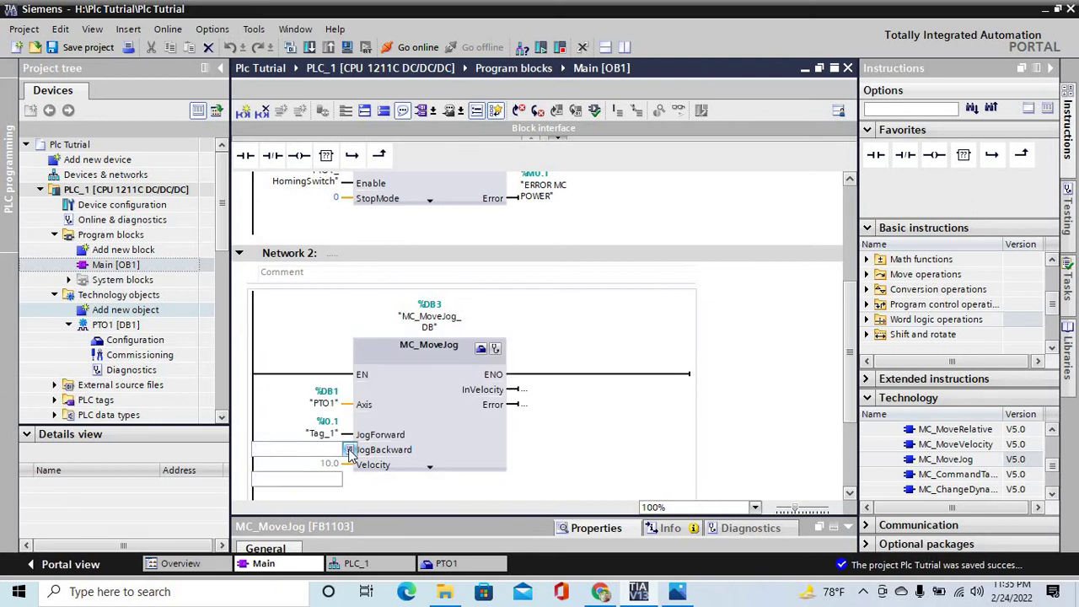
{"action": "key", "text": "Return"}
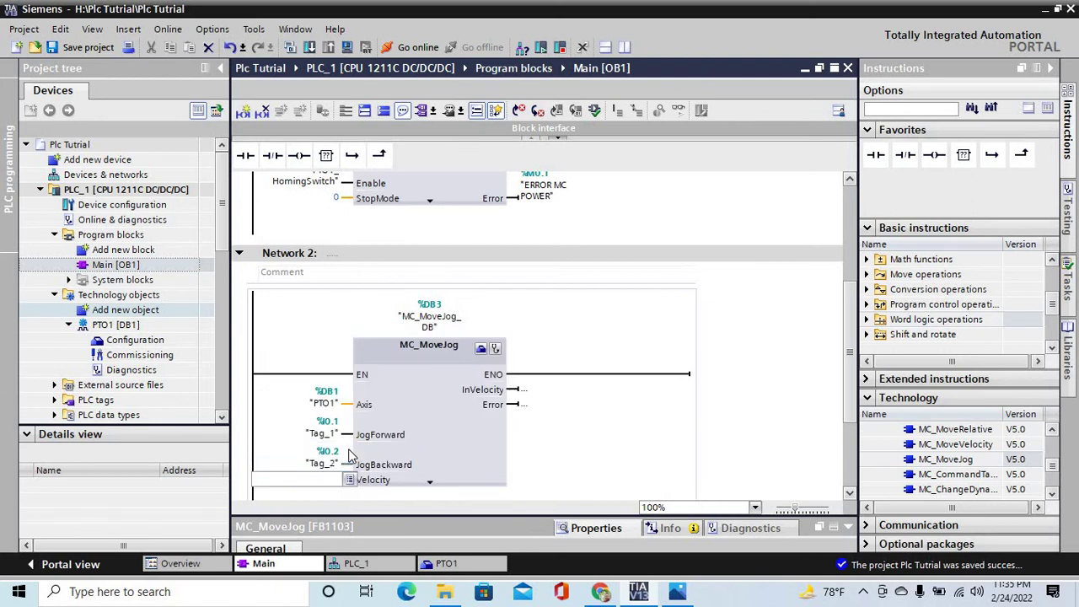
{"action": "type", "text": "200"}
{"action": "key", "text": "Return"}
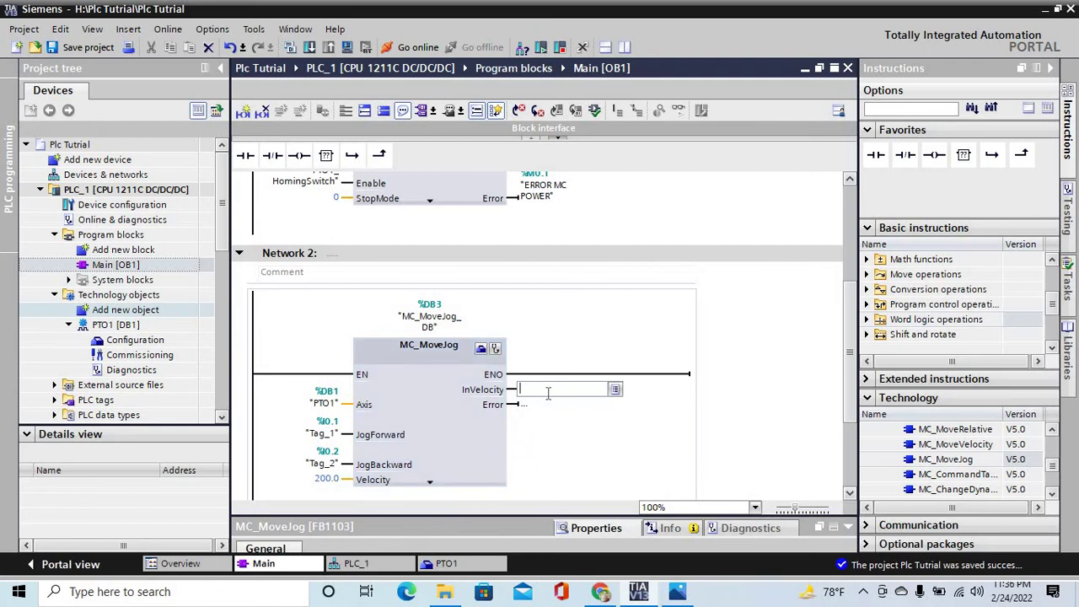
Assign a new tag named IN VELOCITY MC JOG to the InVelocity output of MC_MoveJog
{"action": "type", "text": "IN"}
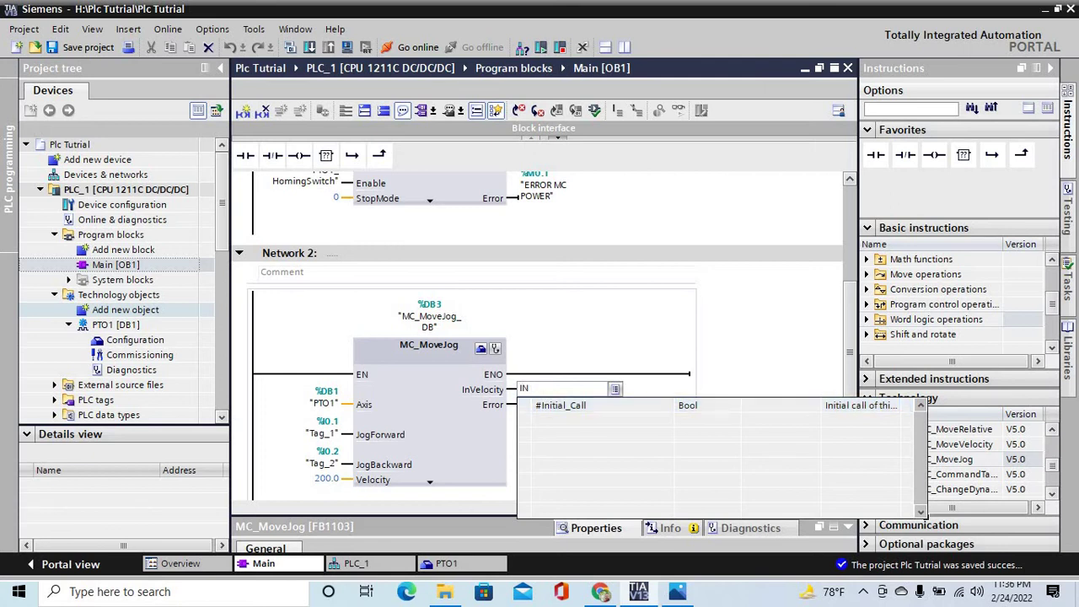
{"action": "type", "text": "VELOCITY MC JO"}
{"action": "type", "text": "G"}
{"action": "key", "text": "Return"}
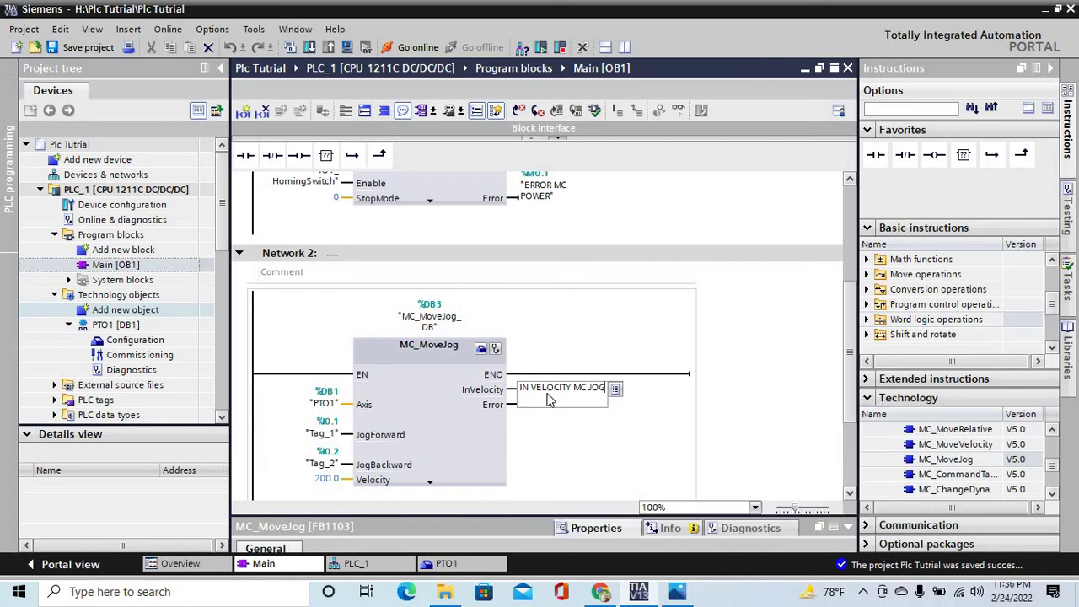
{"action": "key", "text": "Return"}
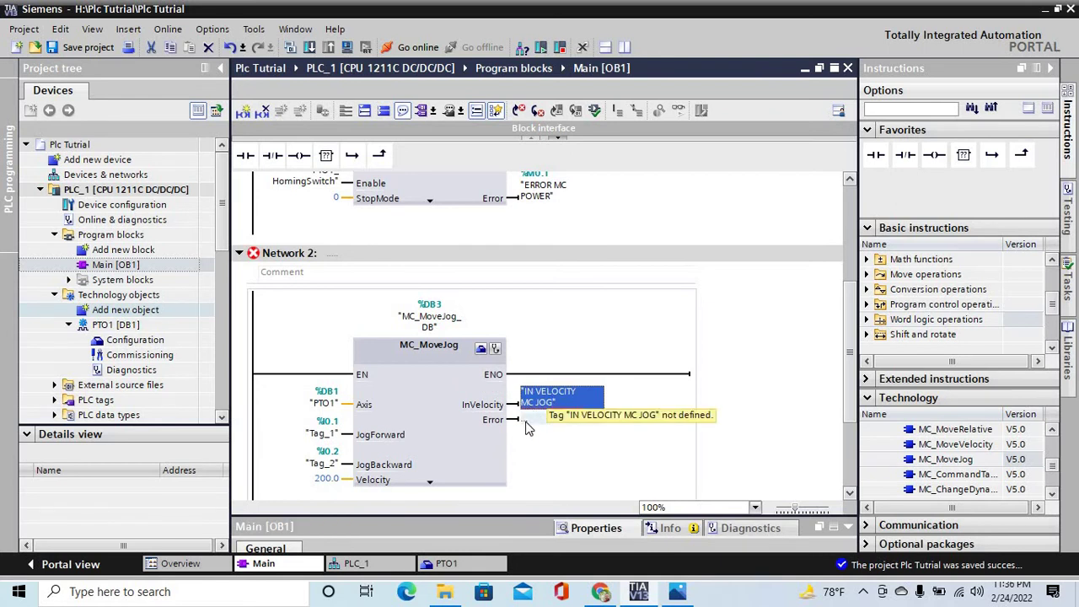
Assign a new tag named ERROR MC JOG to the Error output of MC_MoveJog
{"action": "left_click", "coordinate": [526, 421]}
{"action": "type", "text": "ERROR"}
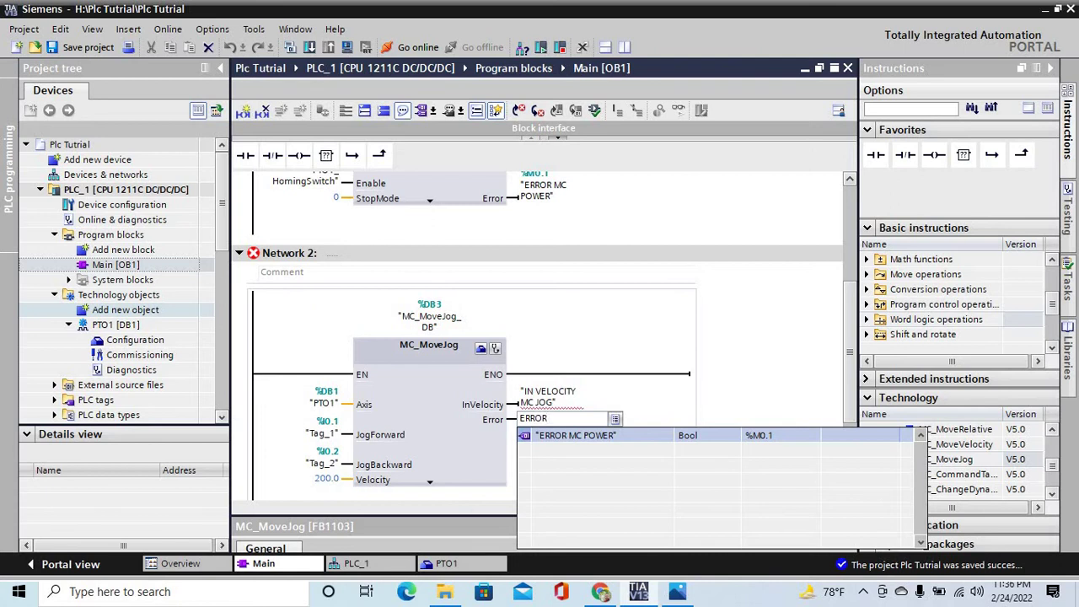
{"action": "type", "text": " MC JOG"}
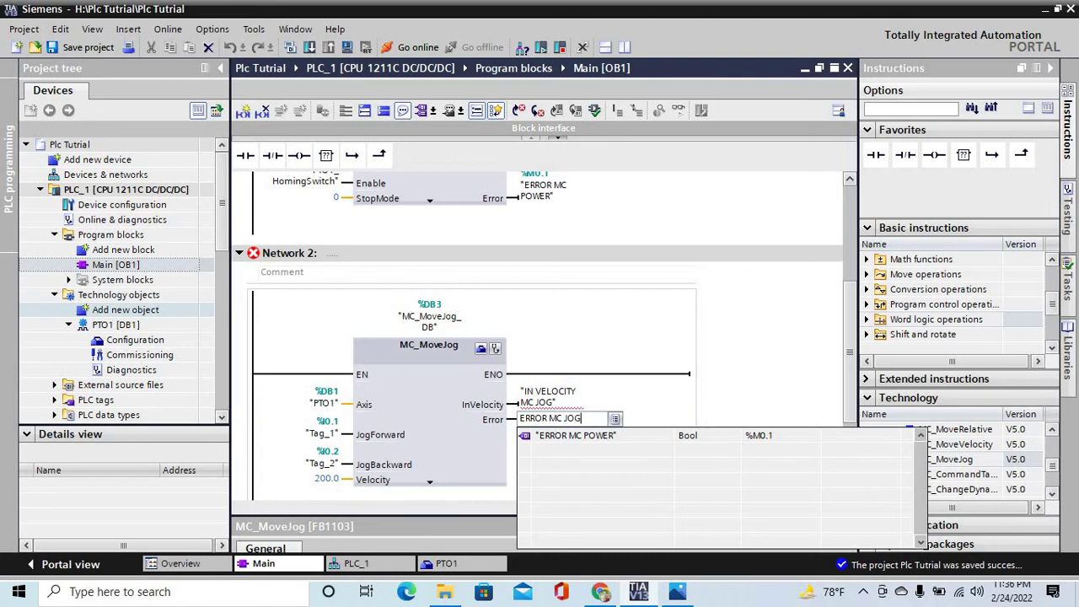
{"action": "key", "text": "Return"}
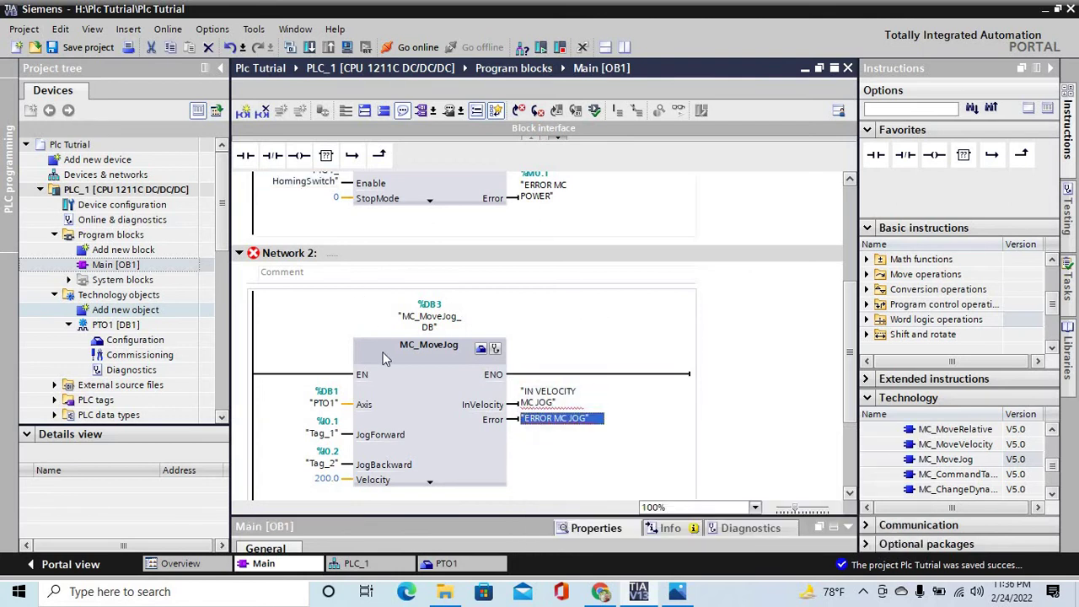
Define Network 2's undefined tags as global memory Bools, IN VELOCITY MC JOG at %M0.2 and ERROR MC JOG at %M0.3
{"action": "right_click", "coordinate": [288, 253]}
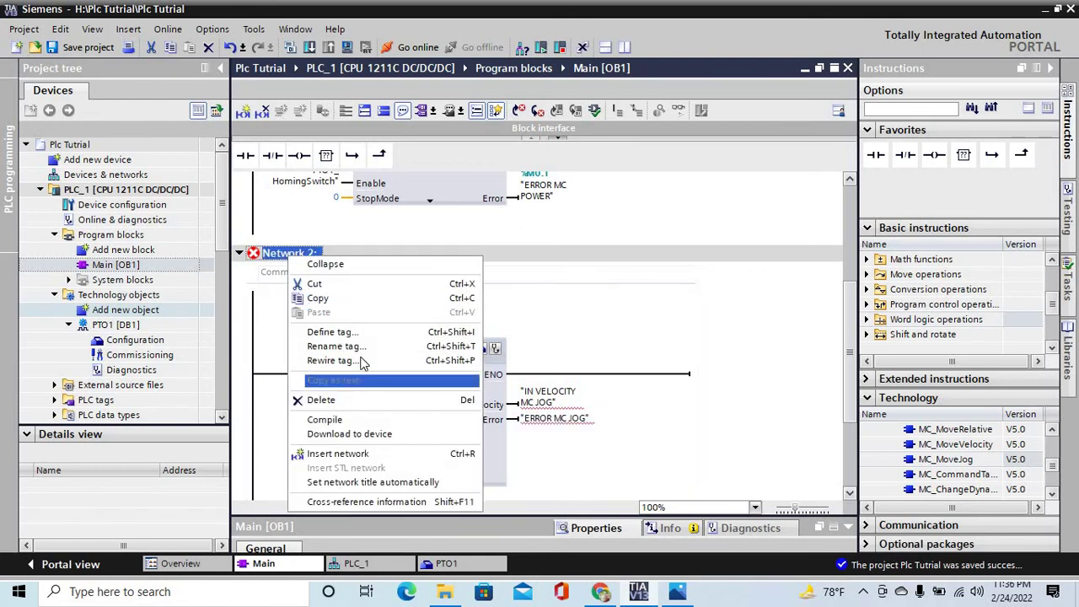
{"action": "left_click", "coordinate": [336, 332]}
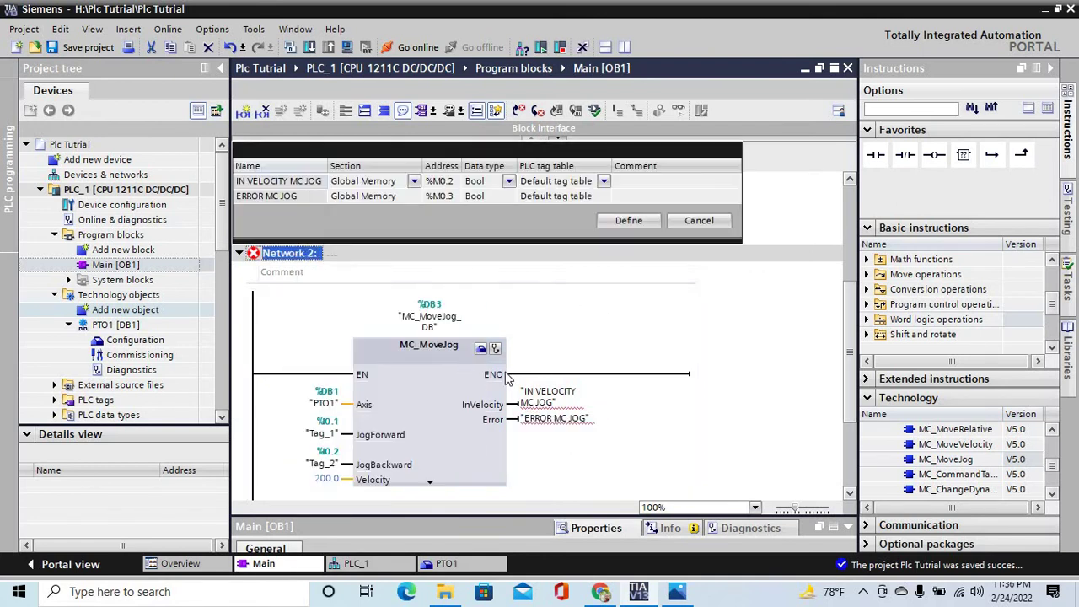
{"action": "left_click", "coordinate": [632, 222]}
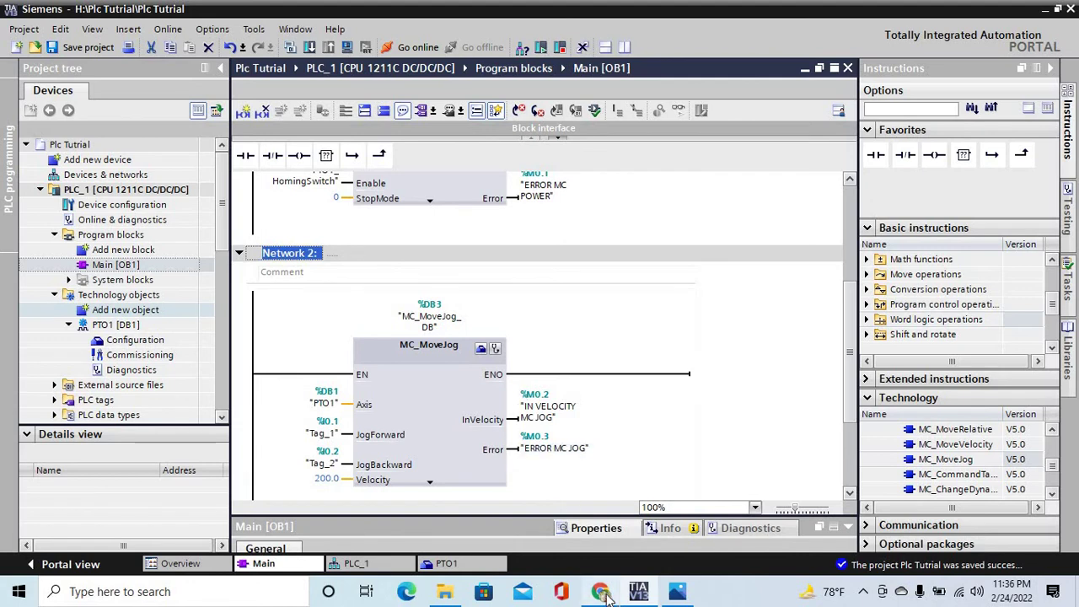
Switch to Chrome and look through the uploaded videos on the Atlas Automation Bd YouTube channel
{"action": "left_click", "coordinate": [602, 592]}
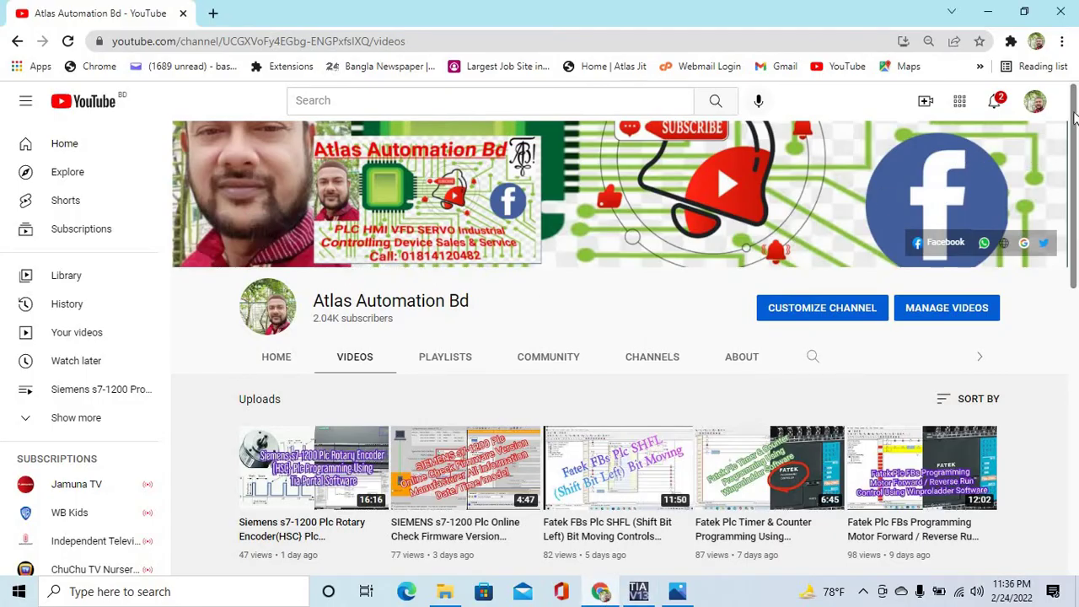
{"action": "left_click_drag", "start_coordinate": [1073, 118], "coordinate": [1074, 361]}
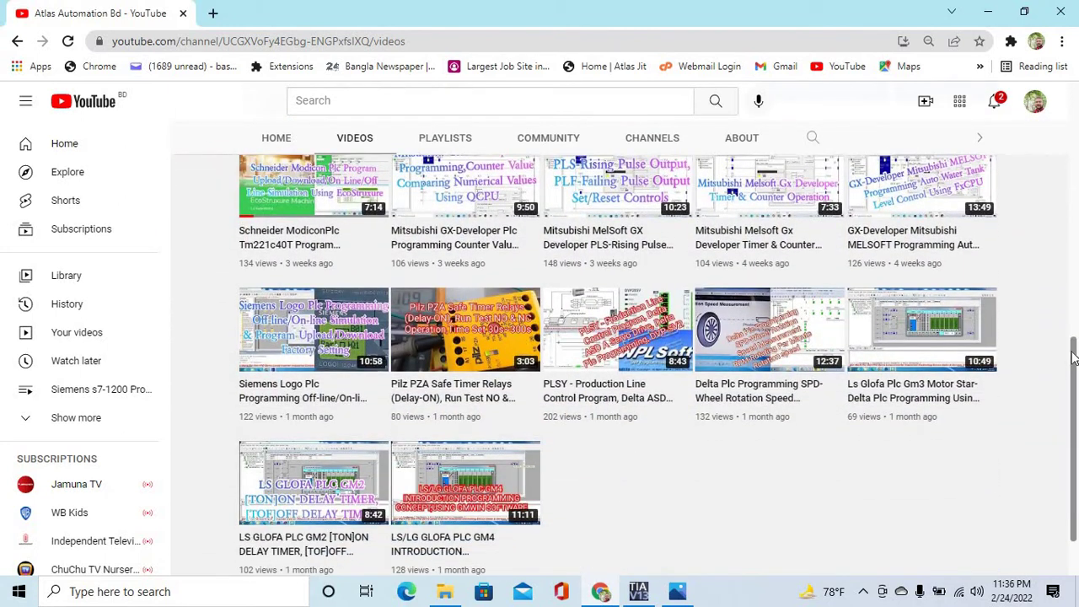
{"action": "left_click_drag", "start_coordinate": [1074, 355], "coordinate": [1077, 550]}
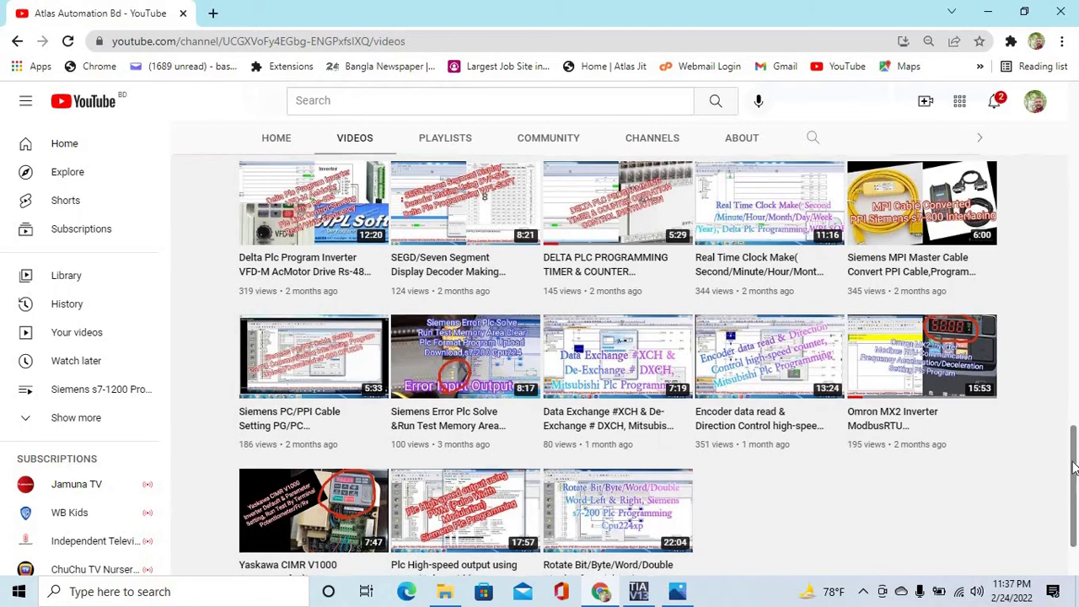
{"action": "scroll", "coordinate": [1075, 472], "scroll_direction": "down", "scroll_amount": 2}
{"action": "scroll", "coordinate": [1077, 493], "scroll_direction": "down", "scroll_amount": 1}
{"action": "scroll", "coordinate": [1078, 497], "scroll_direction": "down", "scroll_amount": 7}
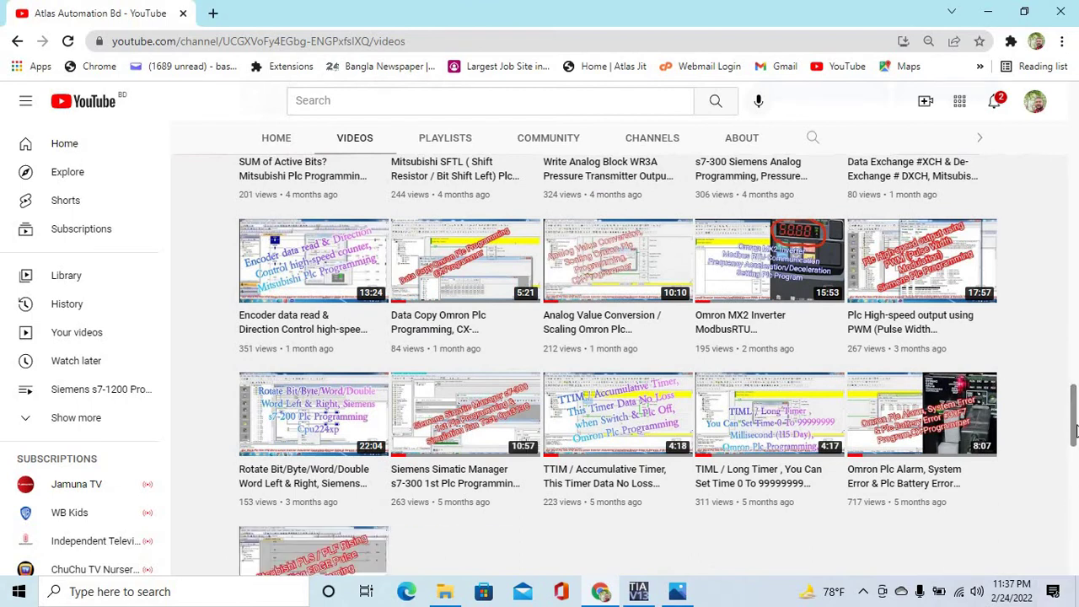
{"action": "left_click_drag", "start_coordinate": [1075, 405], "coordinate": [1075, 544]}
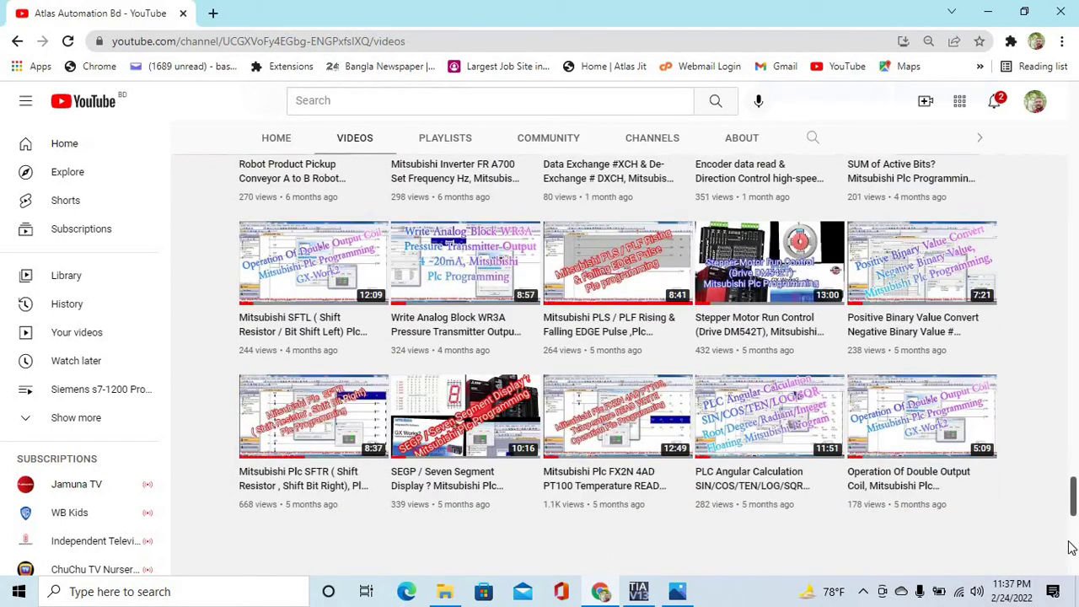
{"action": "left_click_drag", "start_coordinate": [1075, 504], "coordinate": [1075, 527]}
{"action": "left_click", "coordinate": [1075, 530]}
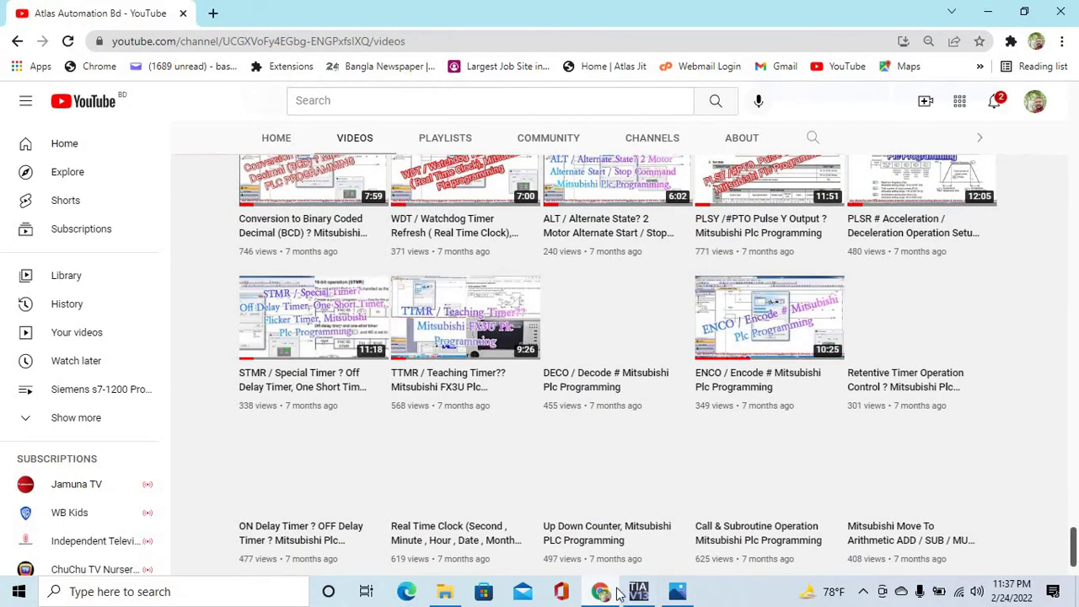
Switch back to TIA Portal and start the simulation of PLC_1, accepting that other online interfaces are disabled
{"action": "left_click", "coordinate": [638, 591]}
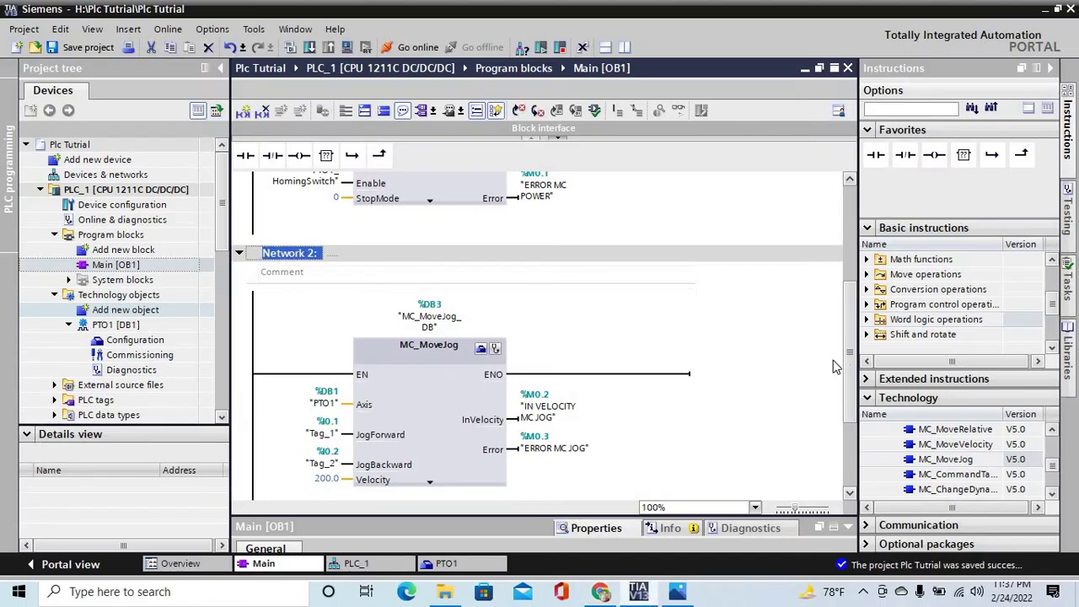
{"action": "left_click_drag", "start_coordinate": [848, 361], "coordinate": [832, 235]}
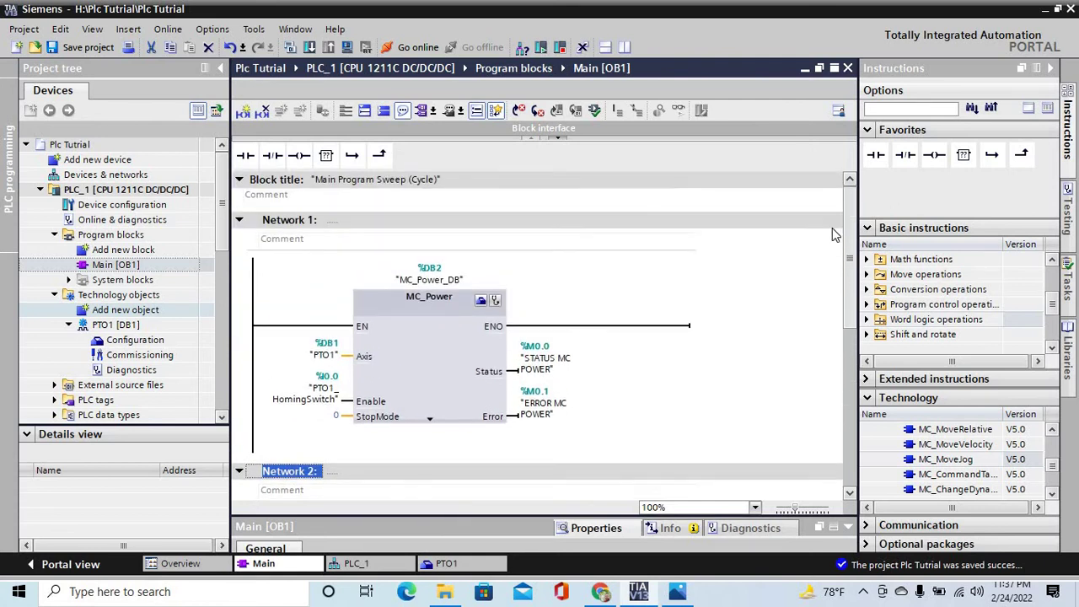
{"action": "left_click", "coordinate": [348, 48]}
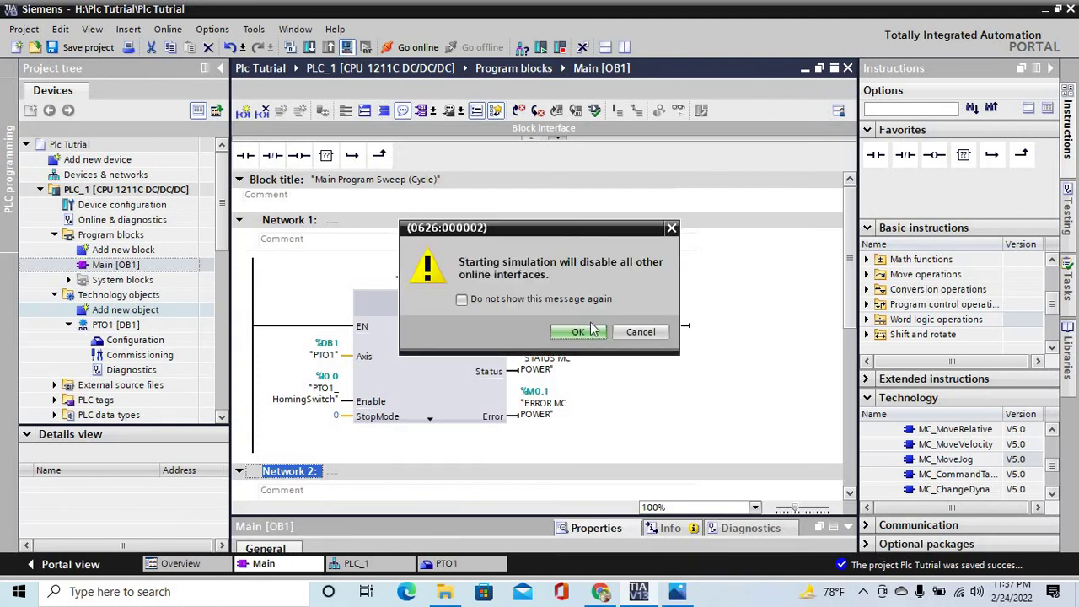
{"action": "left_click", "coordinate": [592, 331]}
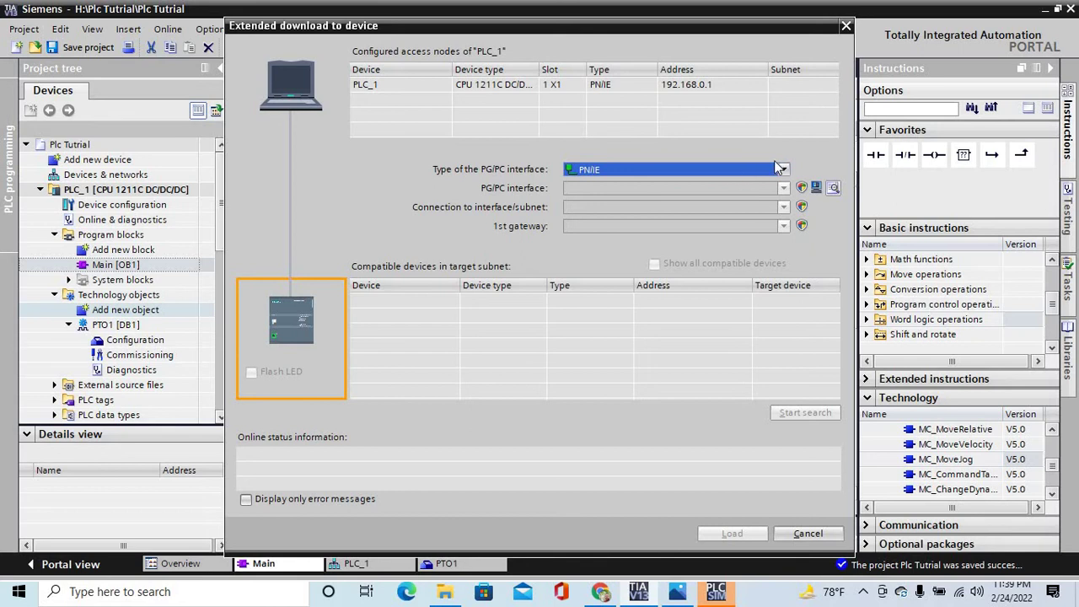
Set the download interface type to PN/IE and the PG/PC interface to PLCSIM S7-1200/S7-1500, and search for compatible devices
{"action": "left_click", "coordinate": [784, 171]}
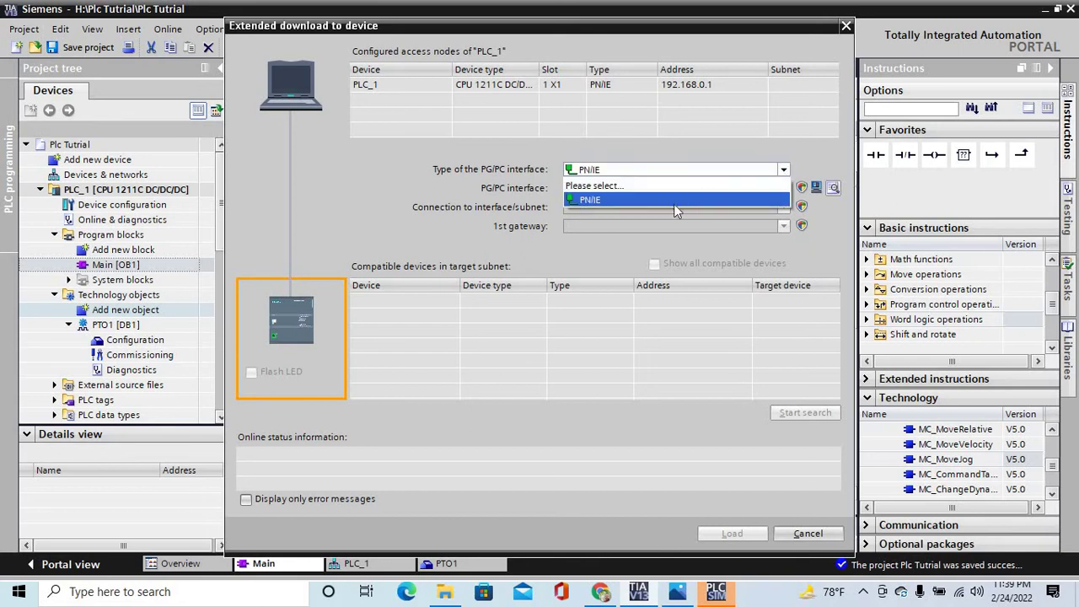
{"action": "left_click", "coordinate": [674, 202]}
{"action": "left_click", "coordinate": [784, 188]}
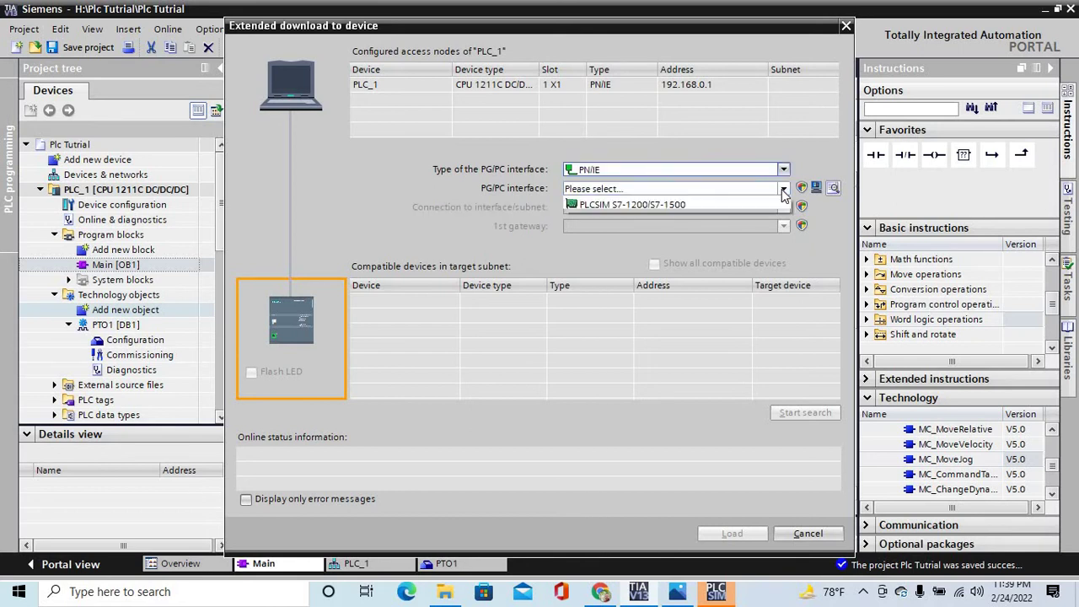
{"action": "left_click", "coordinate": [681, 232]}
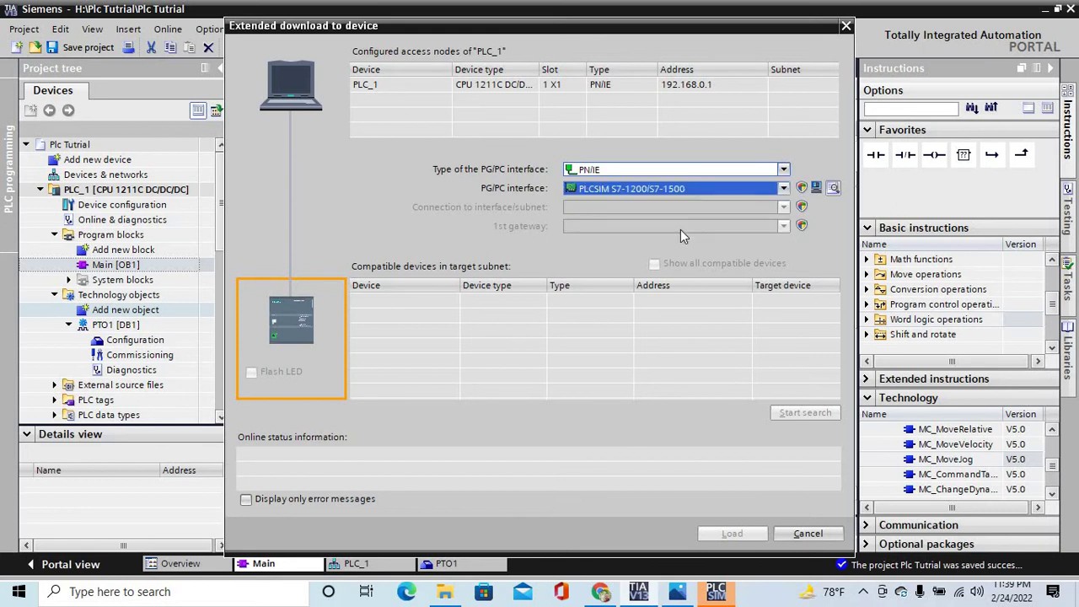
{"action": "left_click", "coordinate": [794, 409]}
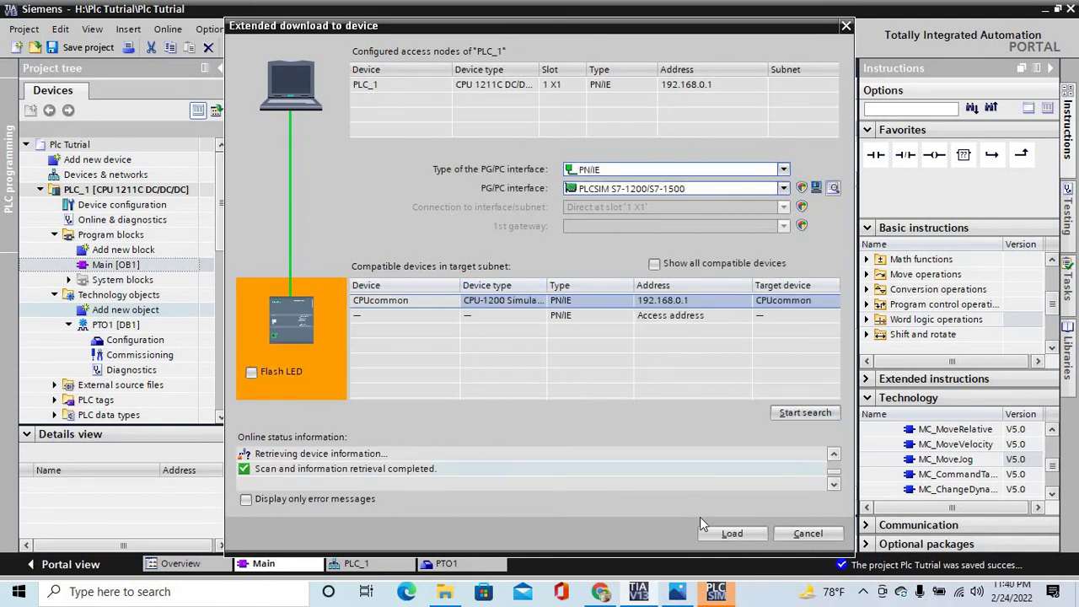
Load PLC_1 into the simulated CPU at 192.168.0.1 and finish the download with all modules started
{"action": "left_click", "coordinate": [727, 532]}
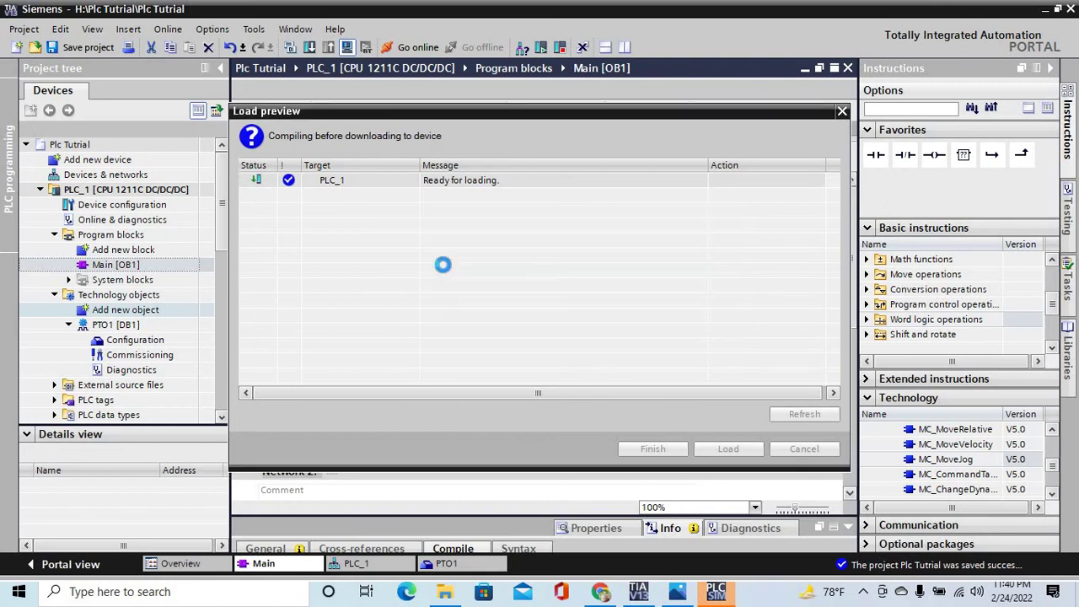
{"action": "left_click", "coordinate": [723, 447]}
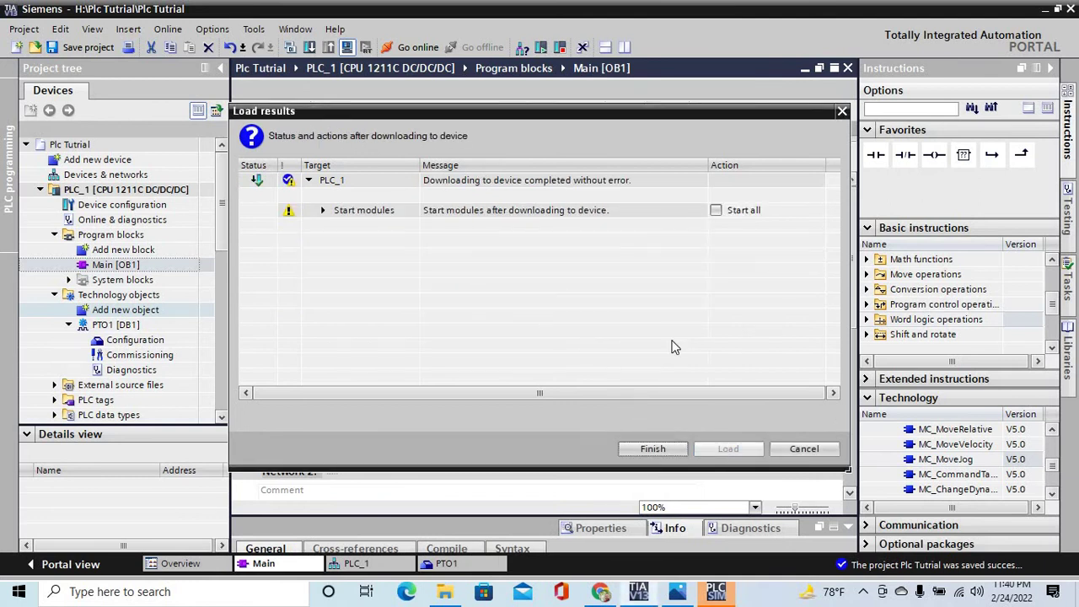
{"action": "left_click", "coordinate": [716, 211]}
{"action": "left_click", "coordinate": [653, 448]}
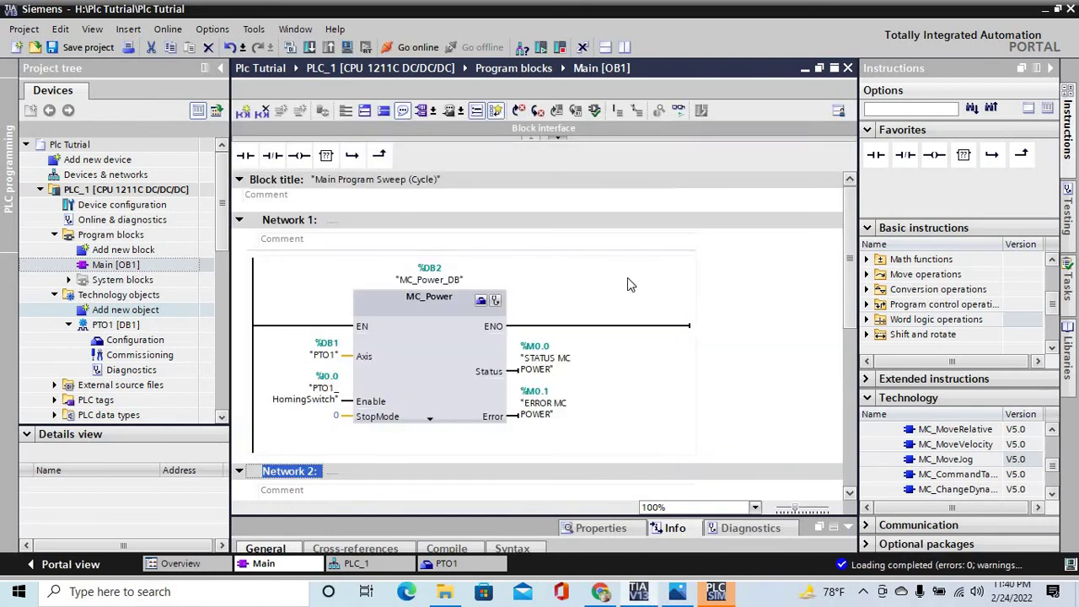
Turn on online monitoring for Main [OB1]
{"action": "left_click", "coordinate": [677, 111]}
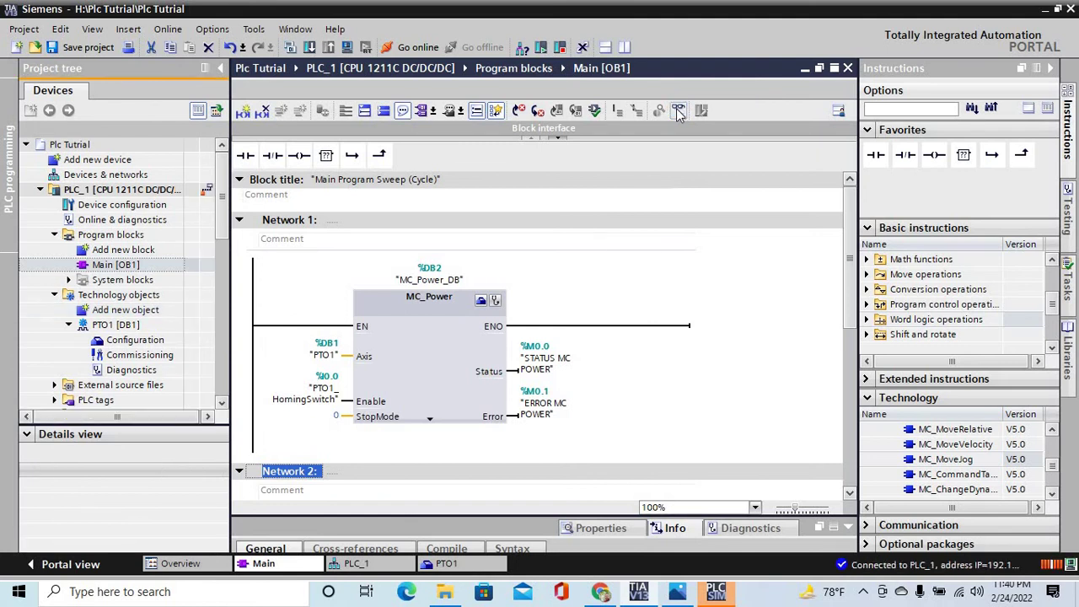
{"action": "left_click", "coordinate": [679, 112]}
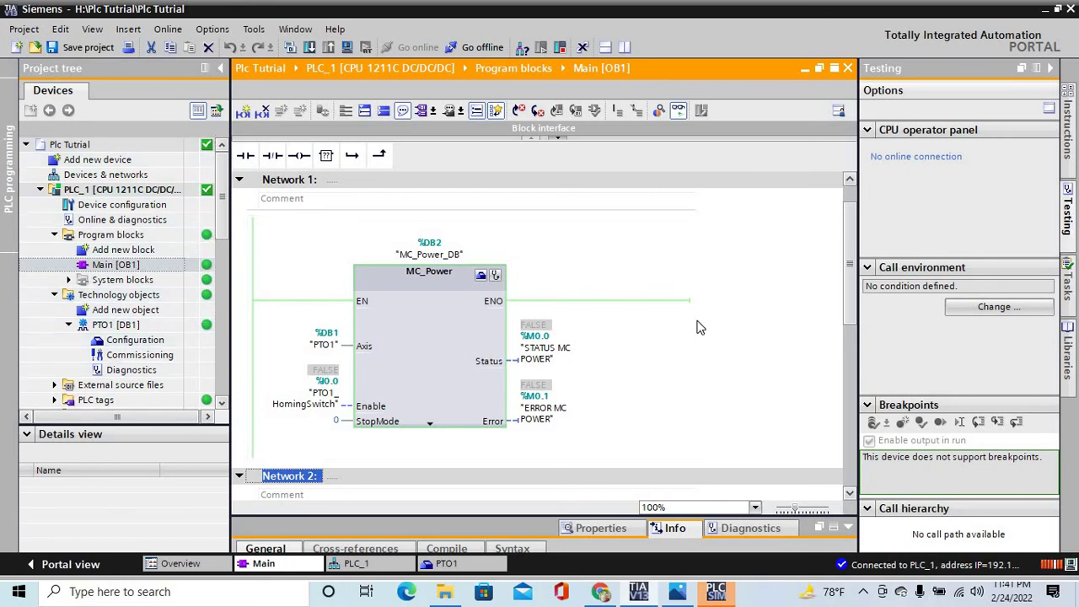
Switch to S7-PLCSIM and change it from the compact view to the project view
{"action": "mouse_move", "coordinate": [683, 597]}
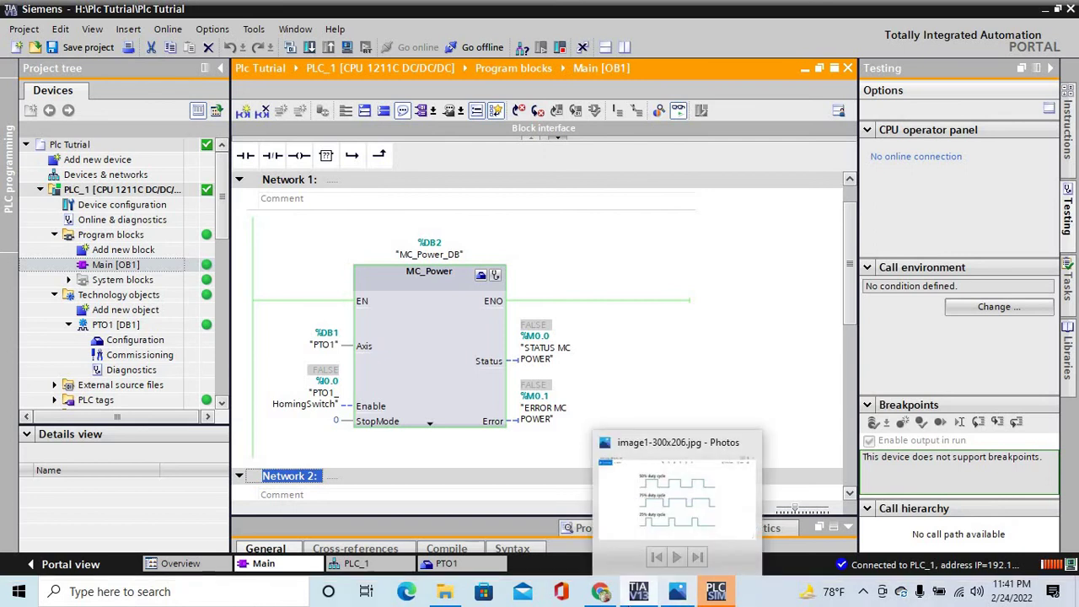
{"action": "left_click", "coordinate": [718, 593]}
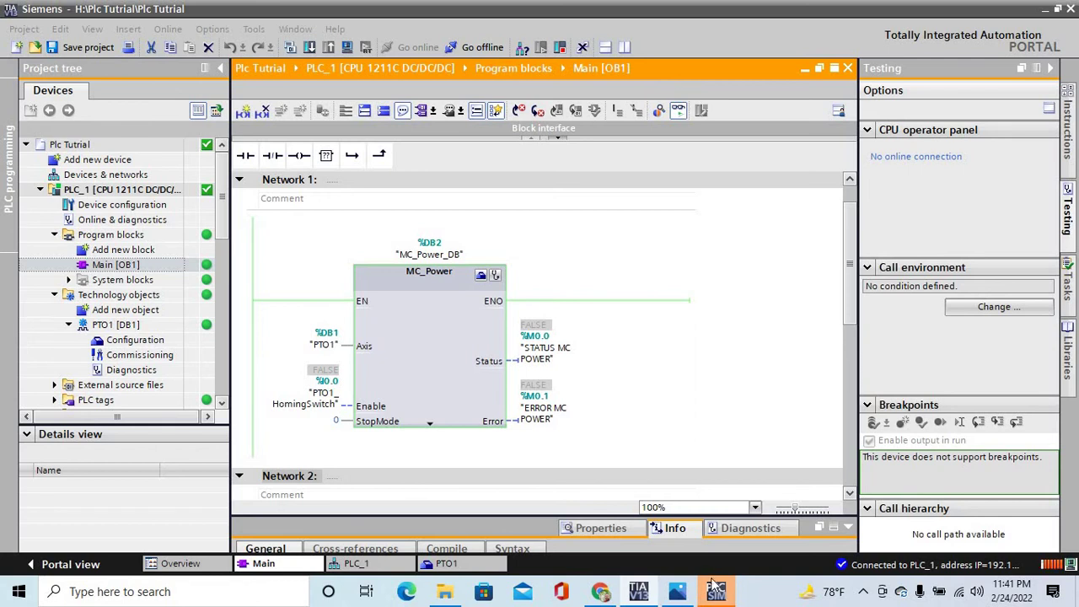
{"action": "mouse_move", "coordinate": [641, 582]}
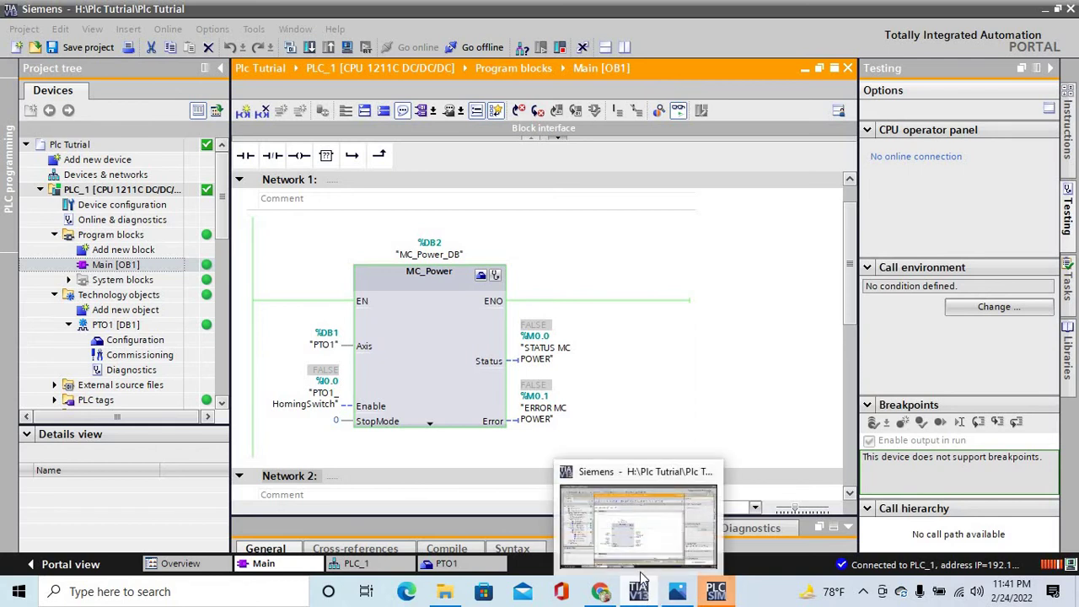
{"action": "left_click", "coordinate": [716, 593]}
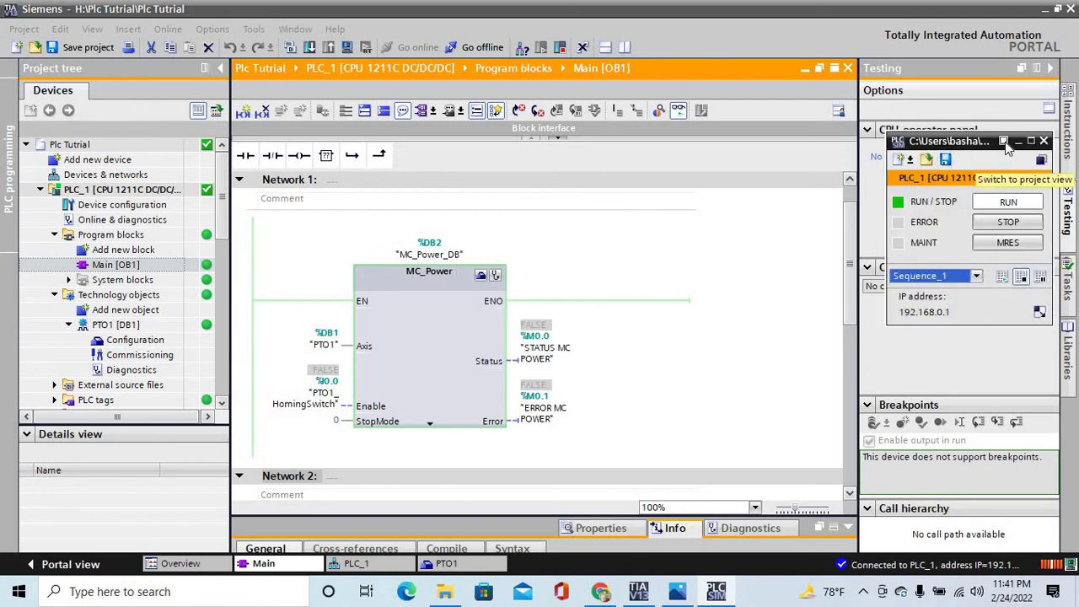
{"action": "left_click", "coordinate": [1003, 142]}
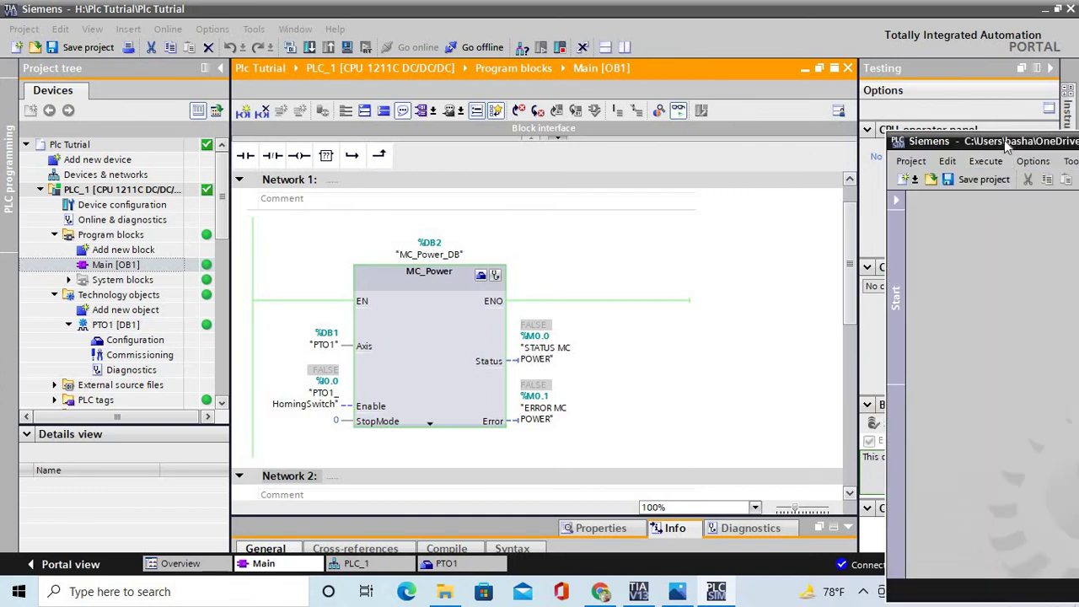
{"action": "left_click_drag", "start_coordinate": [653, 157], "coordinate": [488, 52]}
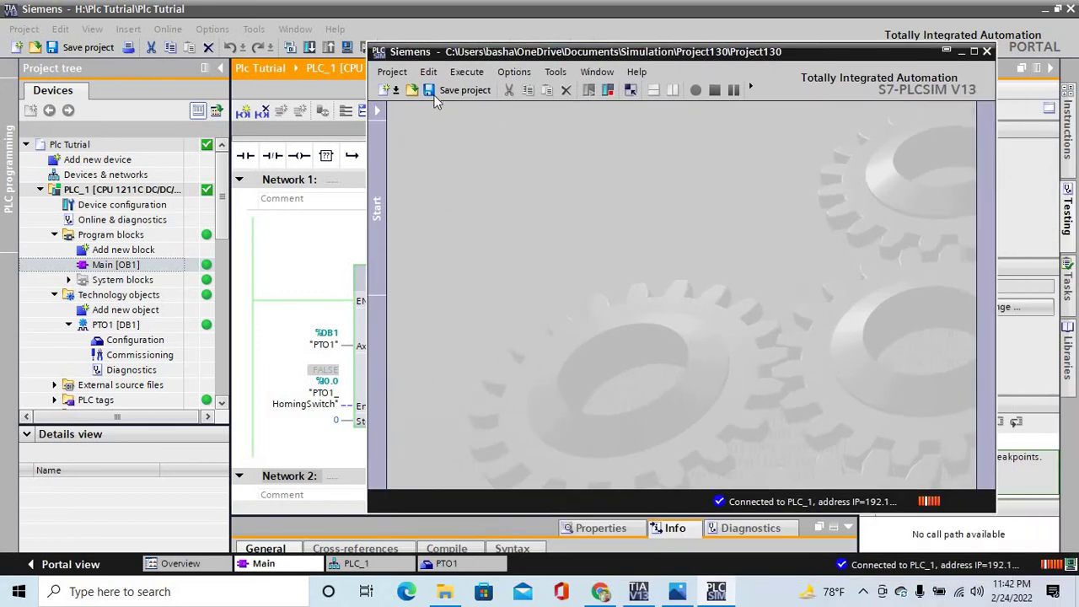
Open SIM table_1 from PLC_1's SIM tables in the PLCSIM project
{"action": "left_click", "coordinate": [379, 113]}
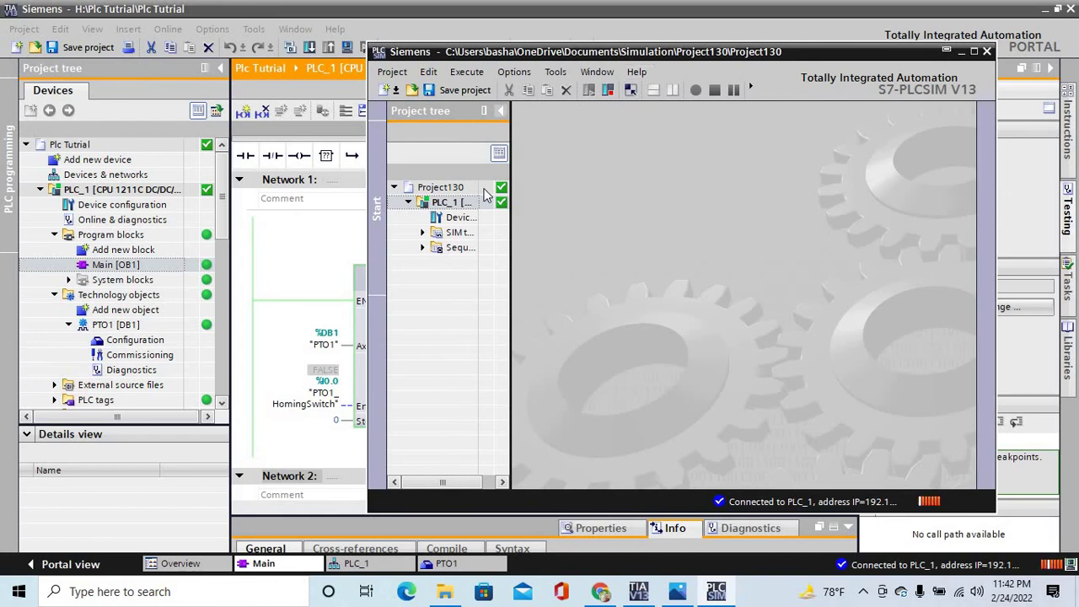
{"action": "left_click", "coordinate": [424, 233]}
{"action": "left_click", "coordinate": [424, 233]}
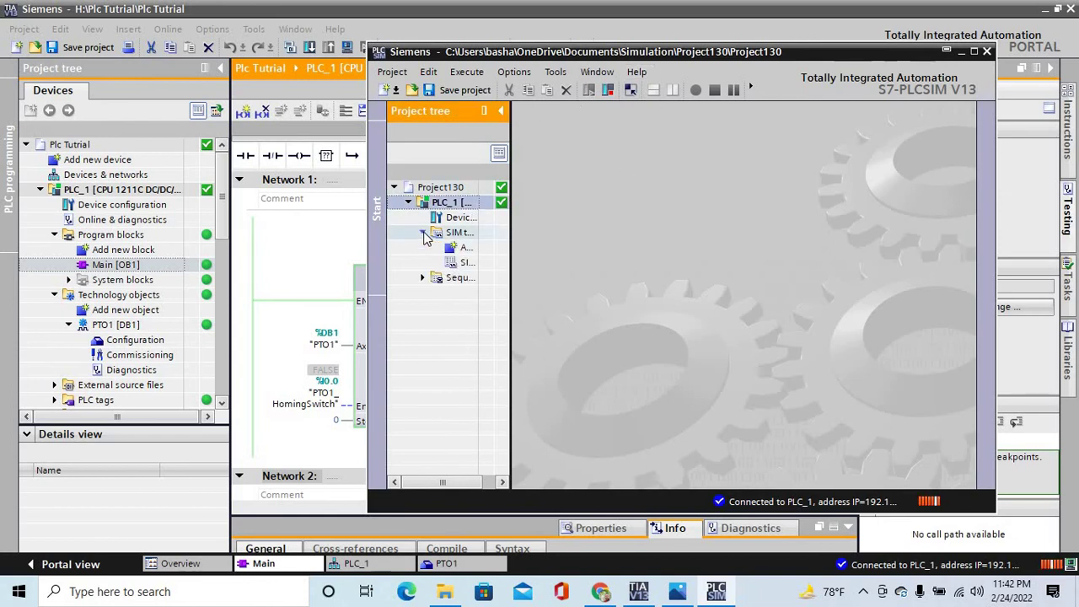
{"action": "left_click", "coordinate": [466, 264]}
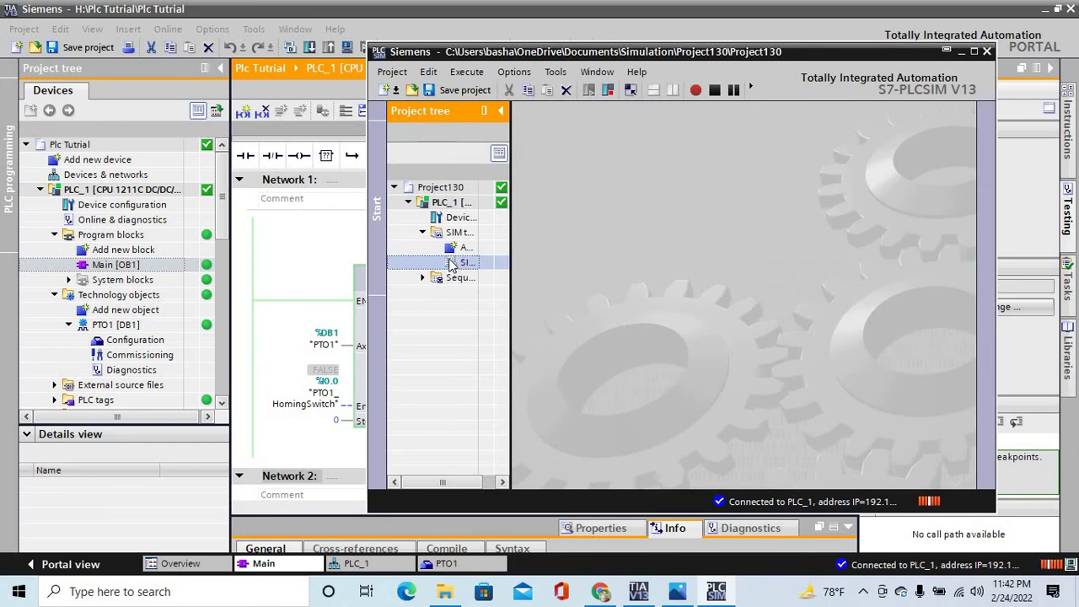
{"action": "double_click", "coordinate": [452, 264]}
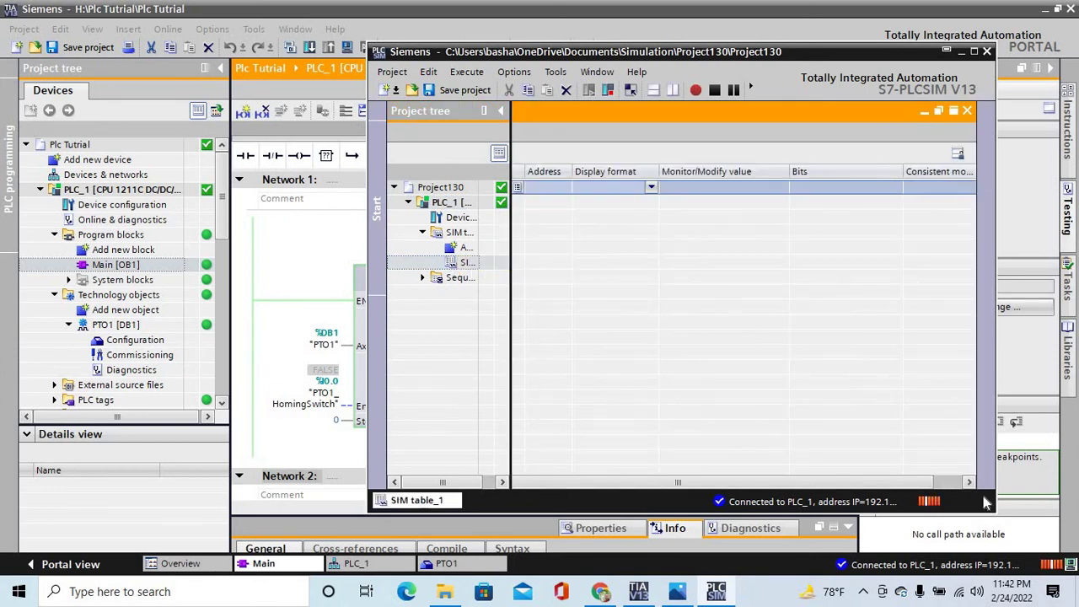
{"action": "left_click_drag", "start_coordinate": [974, 494], "coordinate": [870, 331]}
Add the input addresses I0.0, I0.1 and I0.2 to SIM table_1
{"action": "left_click", "coordinate": [556, 189]}
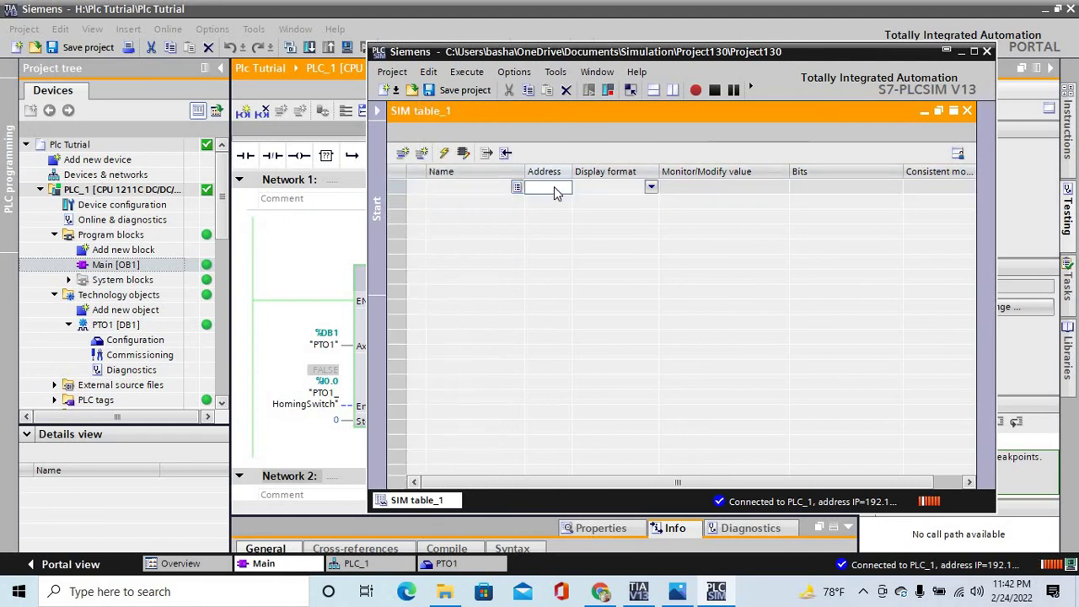
{"action": "left_click", "coordinate": [554, 186]}
{"action": "key", "text": "Return"}
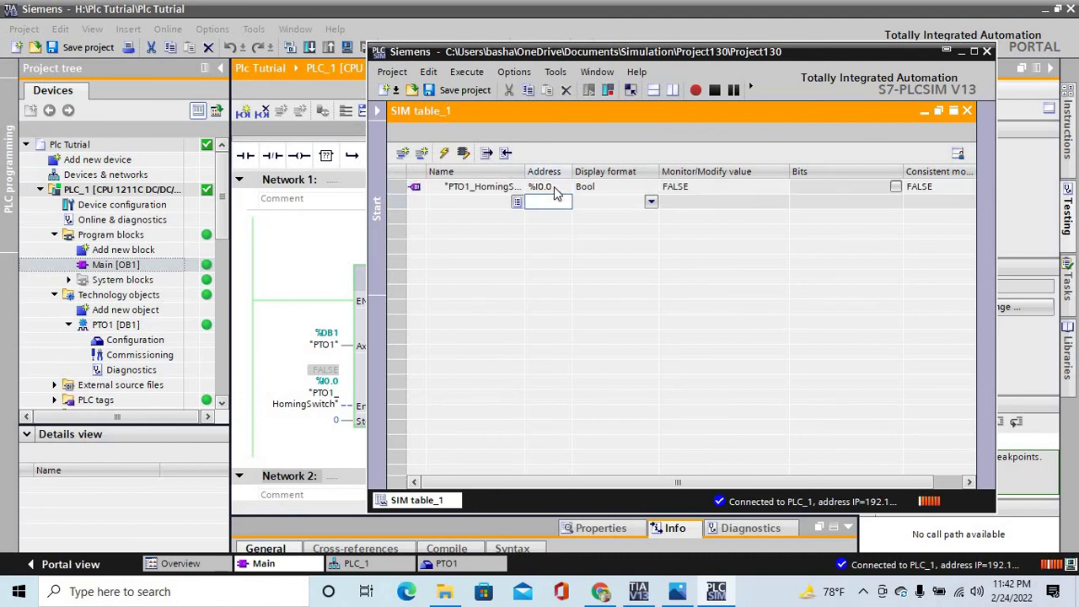
{"action": "type", "text": "I0."}
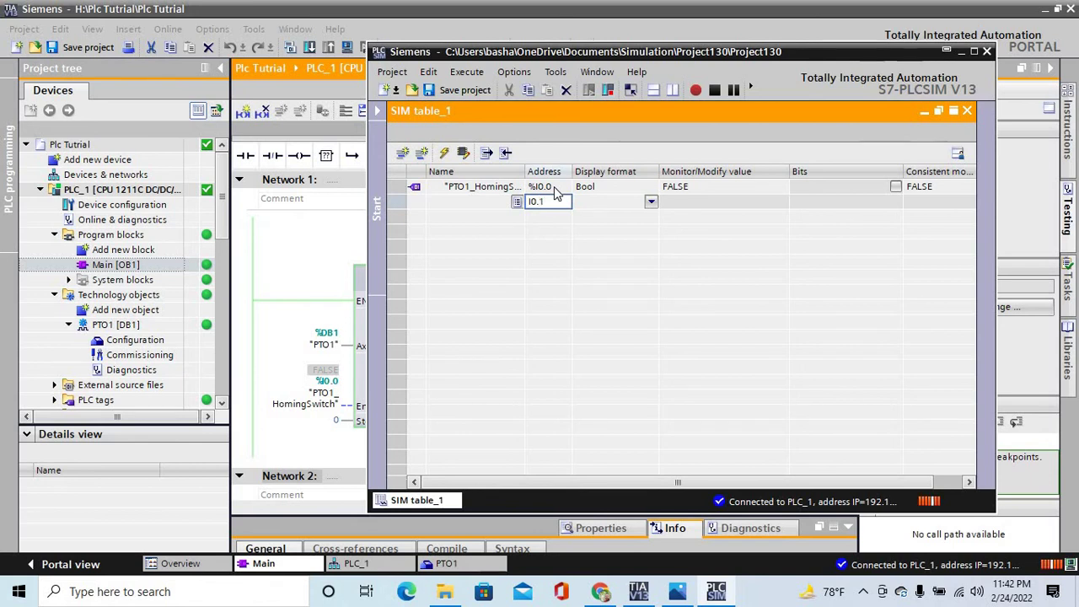
{"action": "type", "text": "1"}
{"action": "key", "text": "Return"}
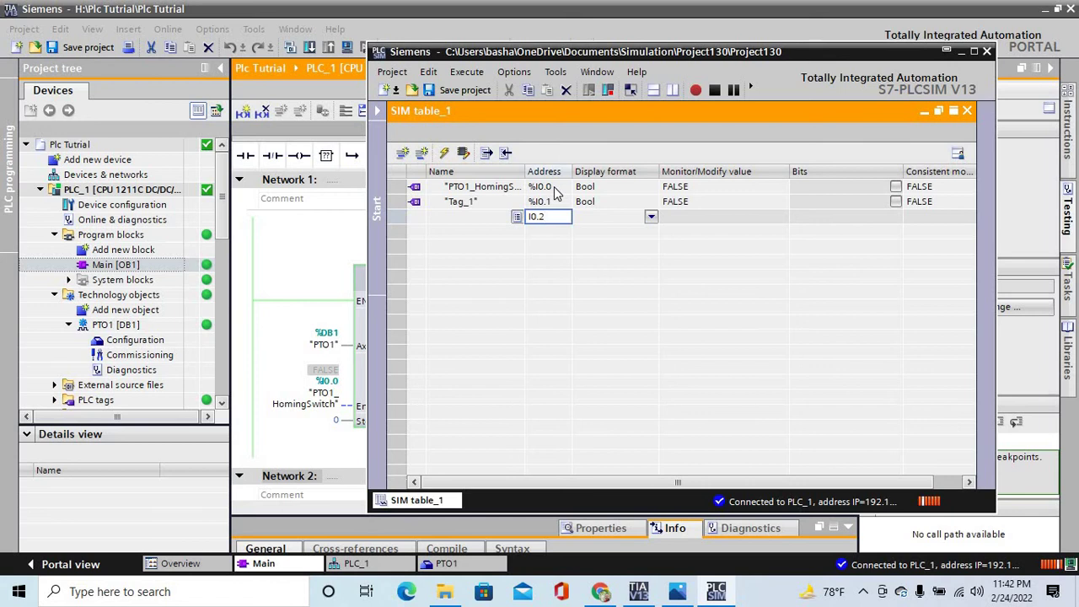
{"action": "type", "text": "I0.2"}
{"action": "key", "text": "Return"}
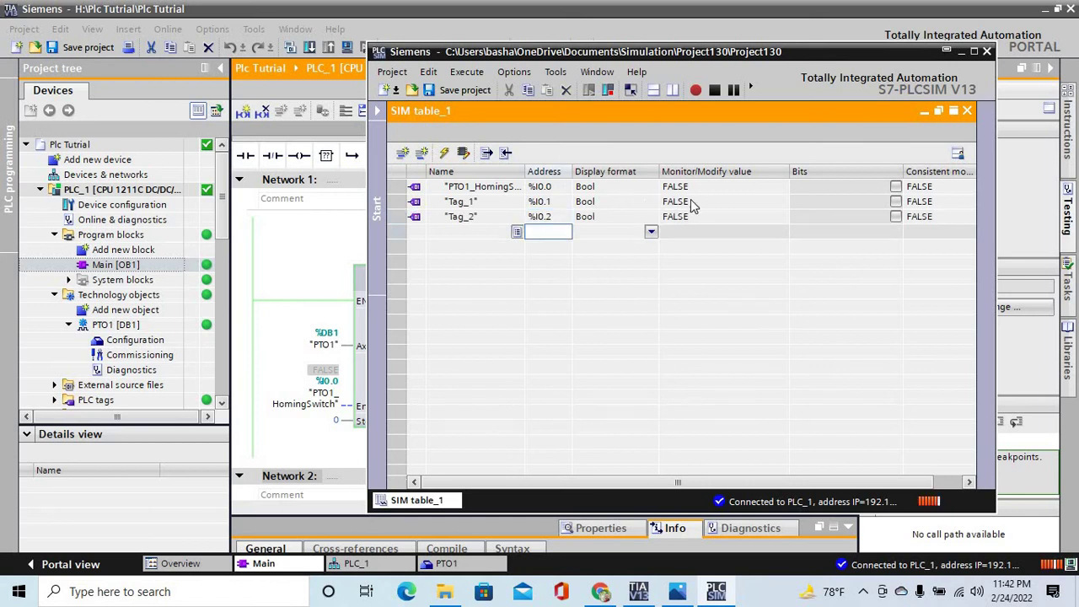
Set the simulated inputs I0.0, I0.1 and I0.2 to TRUE
{"action": "left_click", "coordinate": [896, 187]}
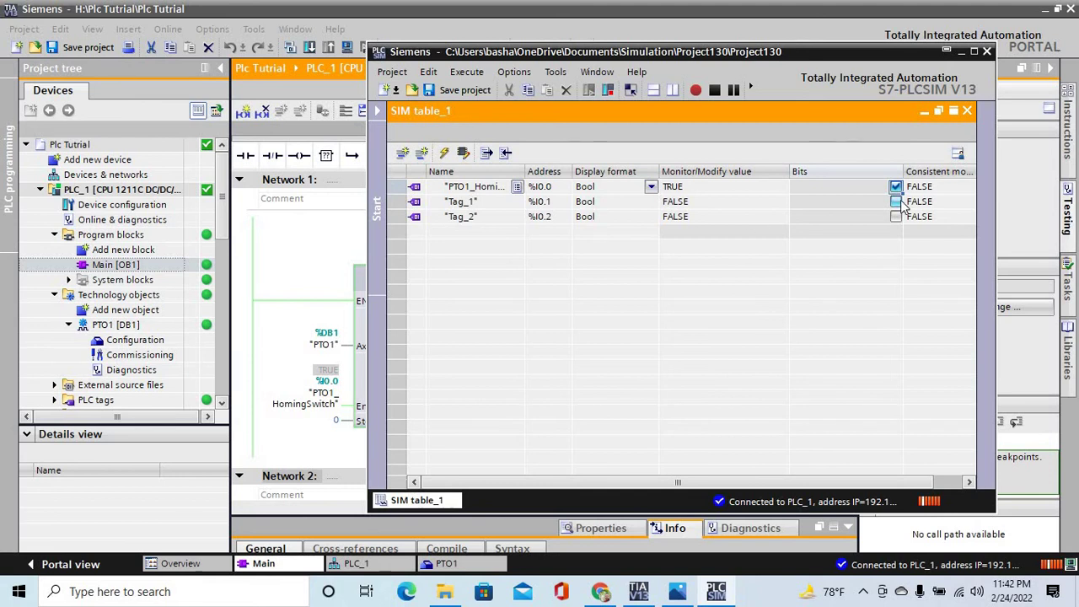
{"action": "left_click", "coordinate": [899, 202]}
{"action": "left_click", "coordinate": [897, 217]}
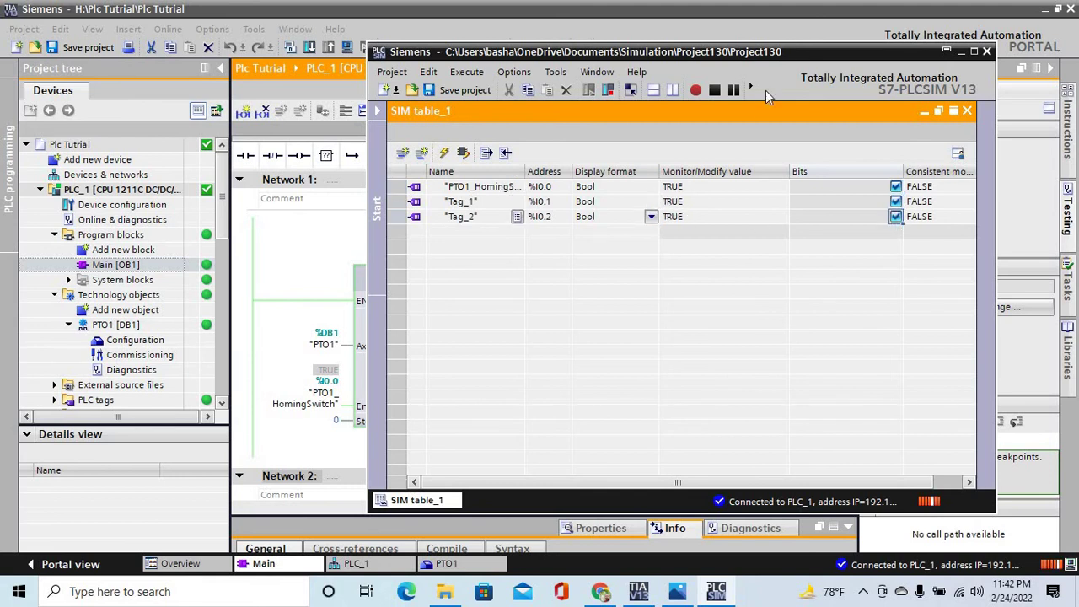
Return PLCSIM to its compact view and check the monitored MC_MoveJog block in Network 2 in TIA Portal
{"action": "left_click_drag", "start_coordinate": [799, 50], "coordinate": [944, 2]}
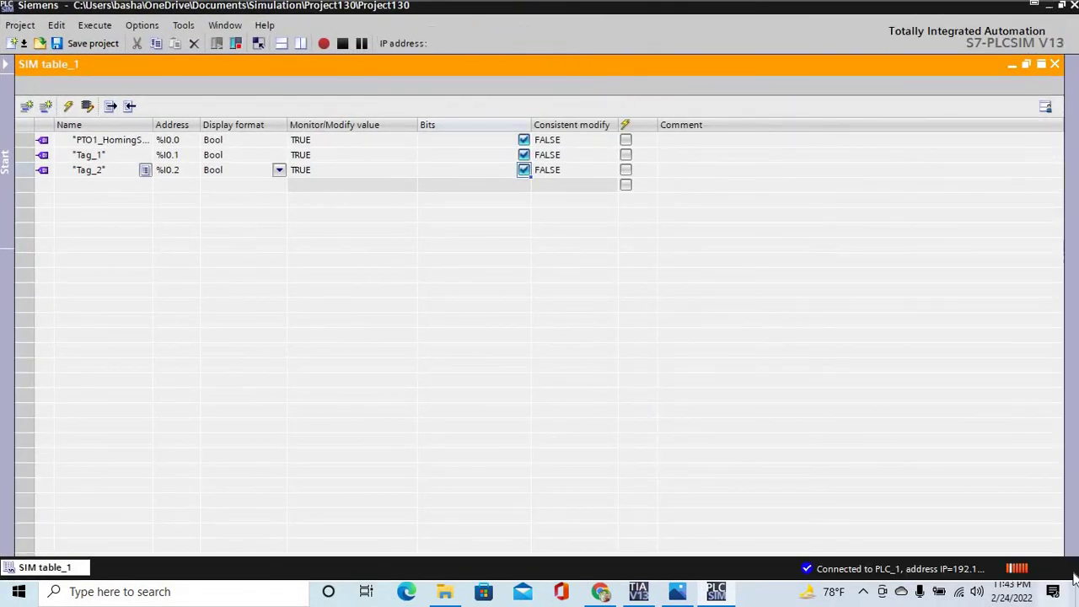
{"action": "left_click", "coordinate": [1036, 6]}
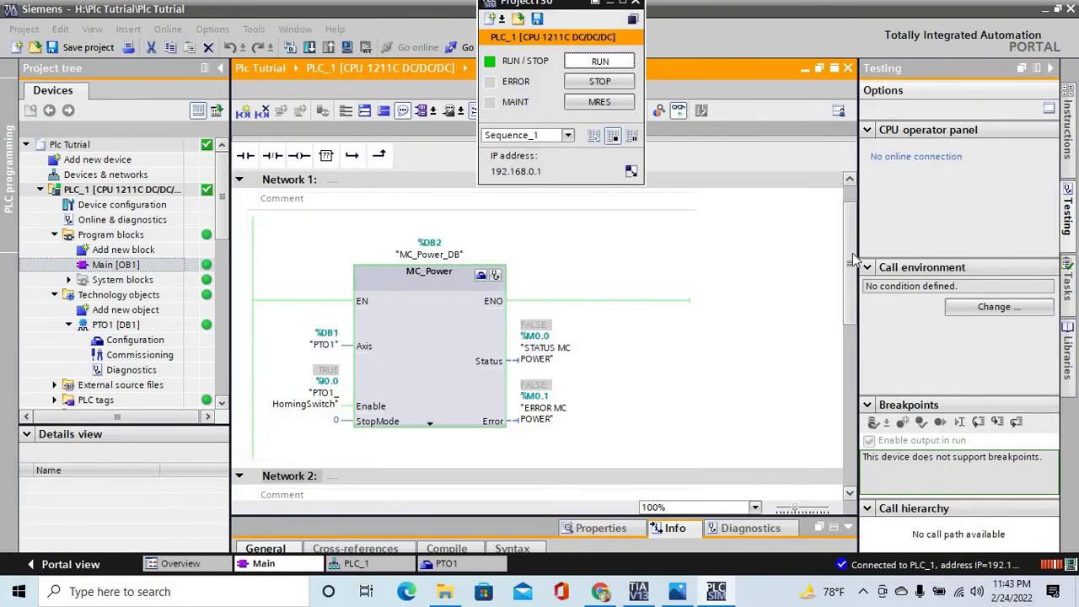
{"action": "left_click_drag", "start_coordinate": [853, 253], "coordinate": [856, 360]}
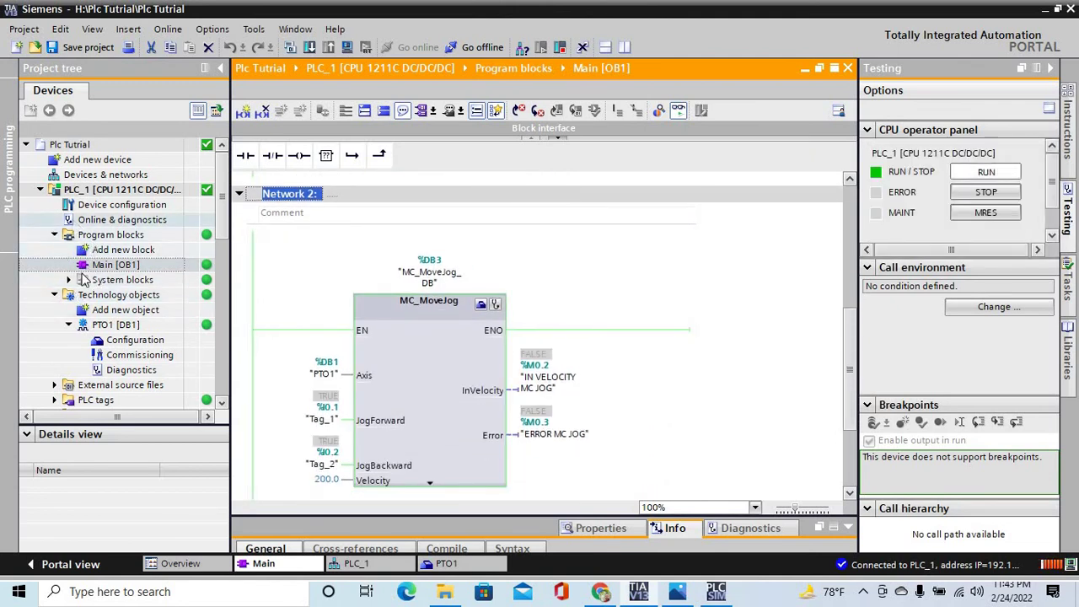
Open the commissioning view of the PTO1 [DB1] technology object with its axis control panel
{"action": "left_click", "coordinate": [54, 294]}
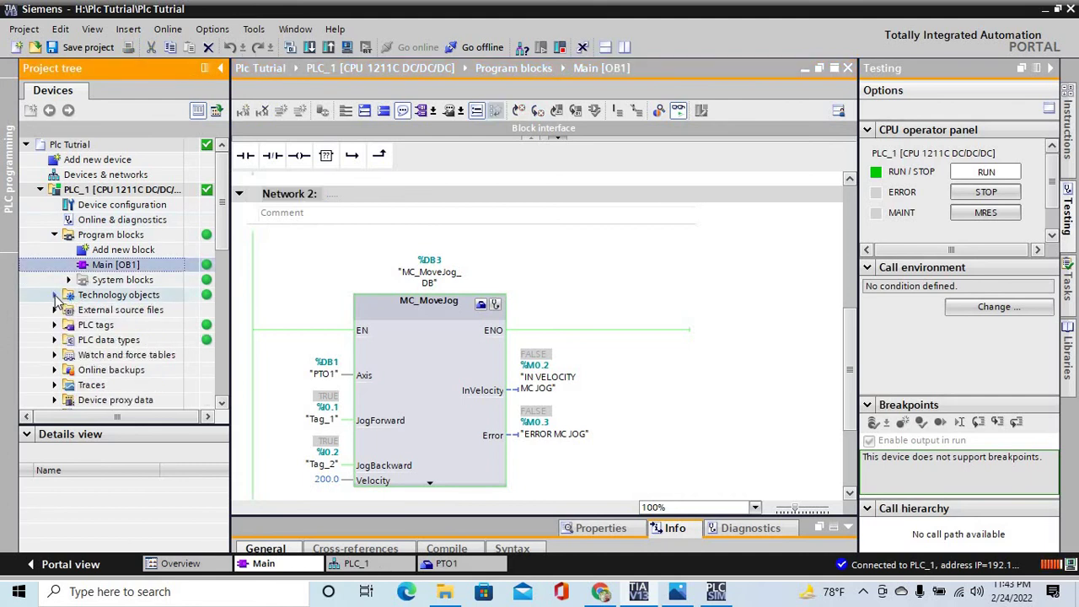
{"action": "left_click", "coordinate": [54, 294]}
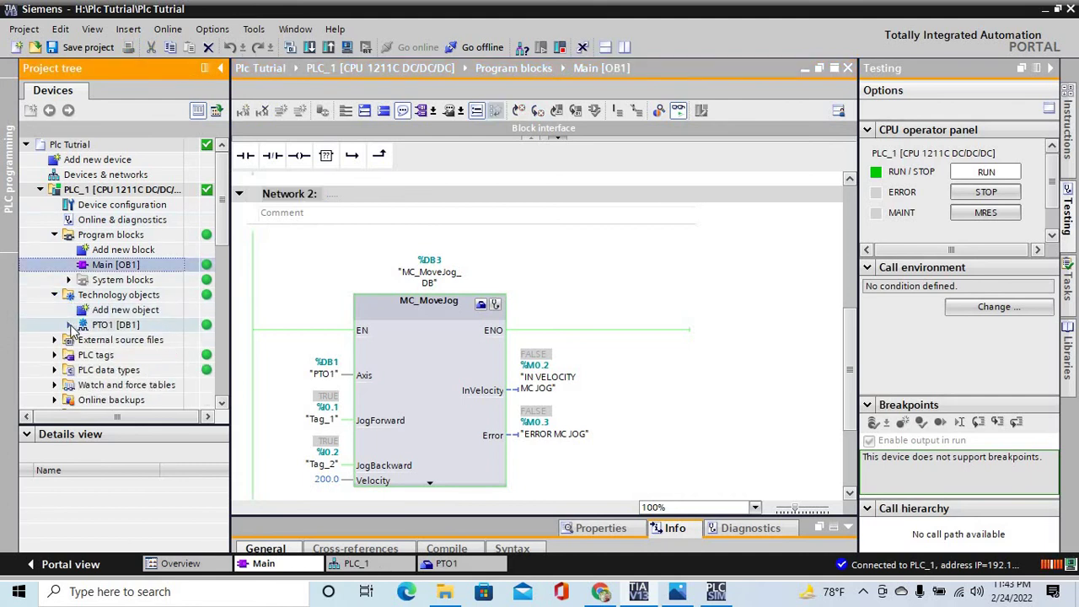
{"action": "left_click", "coordinate": [69, 326]}
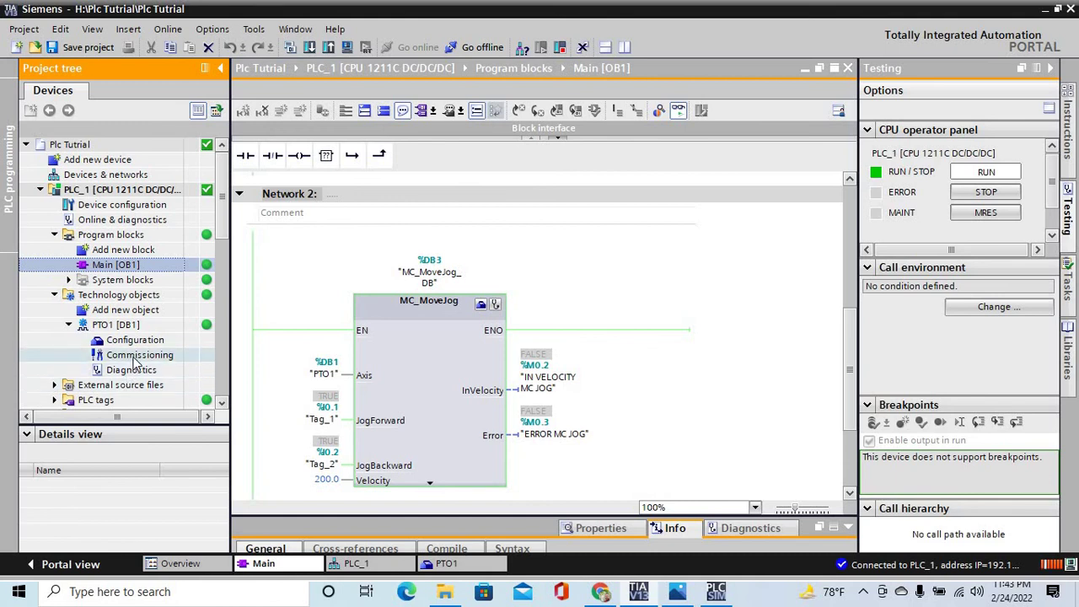
{"action": "left_click", "coordinate": [133, 355]}
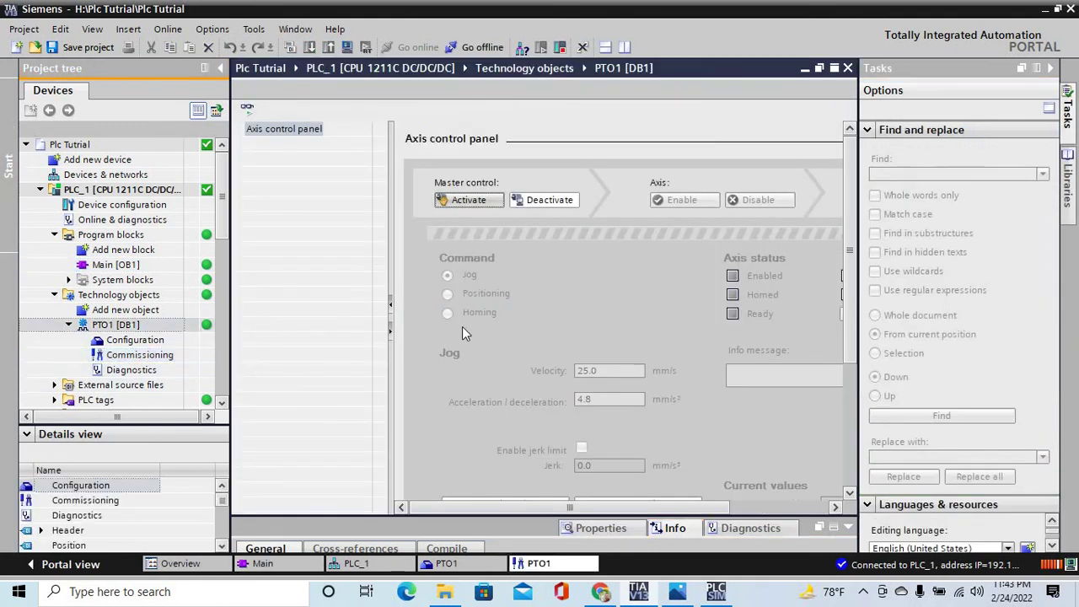
Try to activate the master control in the PTO1 axis control panel
{"action": "left_click", "coordinate": [466, 200]}
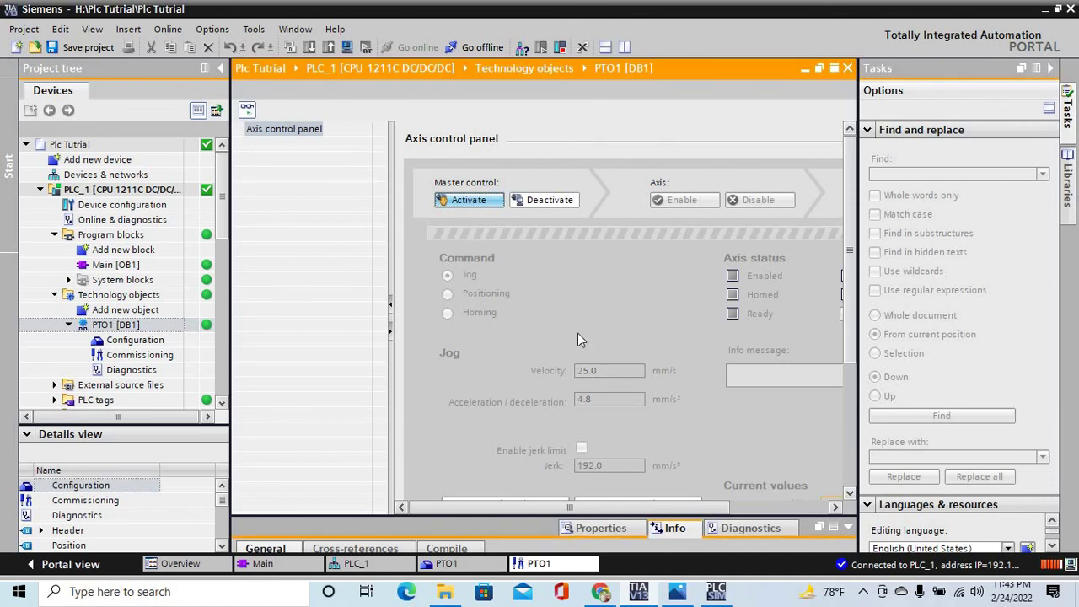
{"action": "mouse_move", "coordinate": [484, 508]}
{"action": "left_mouse_down"}
{"action": "mouse_move", "coordinate": [523, 510]}
{"action": "mouse_move", "coordinate": [470, 506]}
{"action": "left_mouse_up"}
{"action": "left_click", "coordinate": [469, 202]}
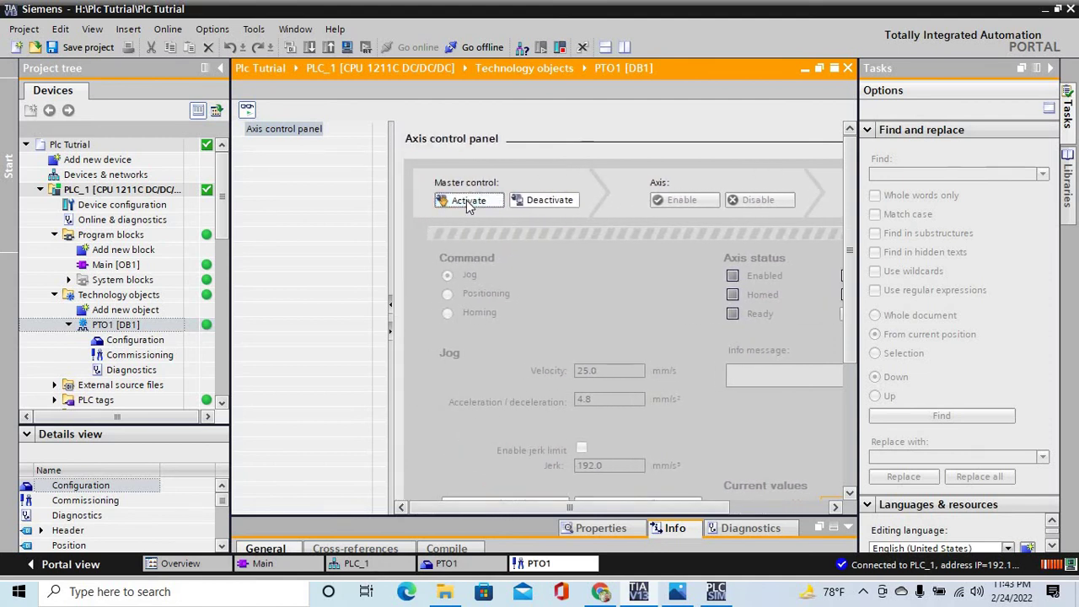
{"action": "left_click", "coordinate": [635, 335]}
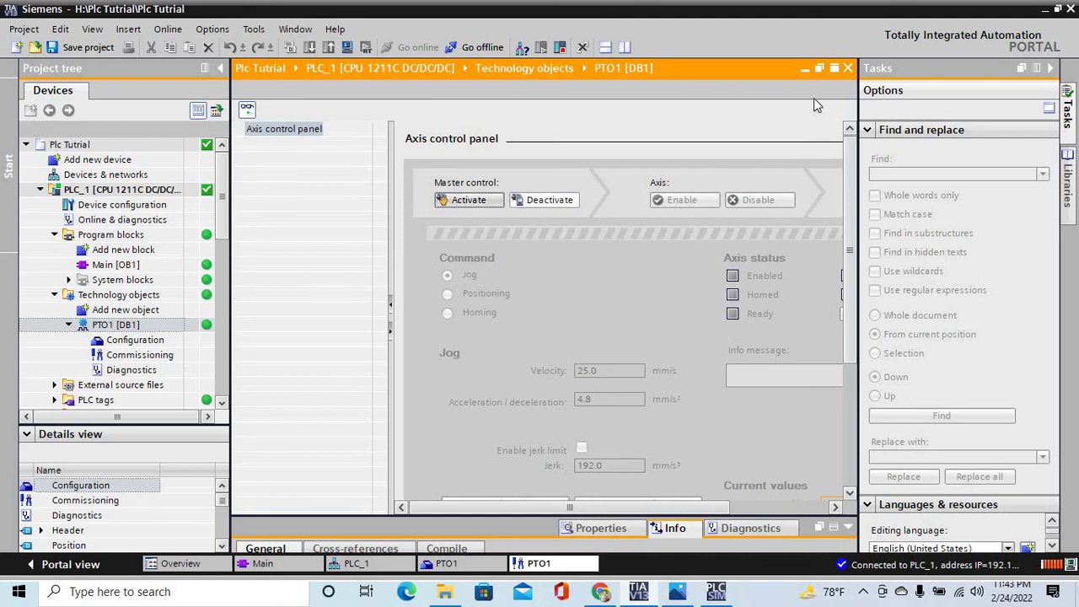
{"action": "left_click", "coordinate": [634, 591]}
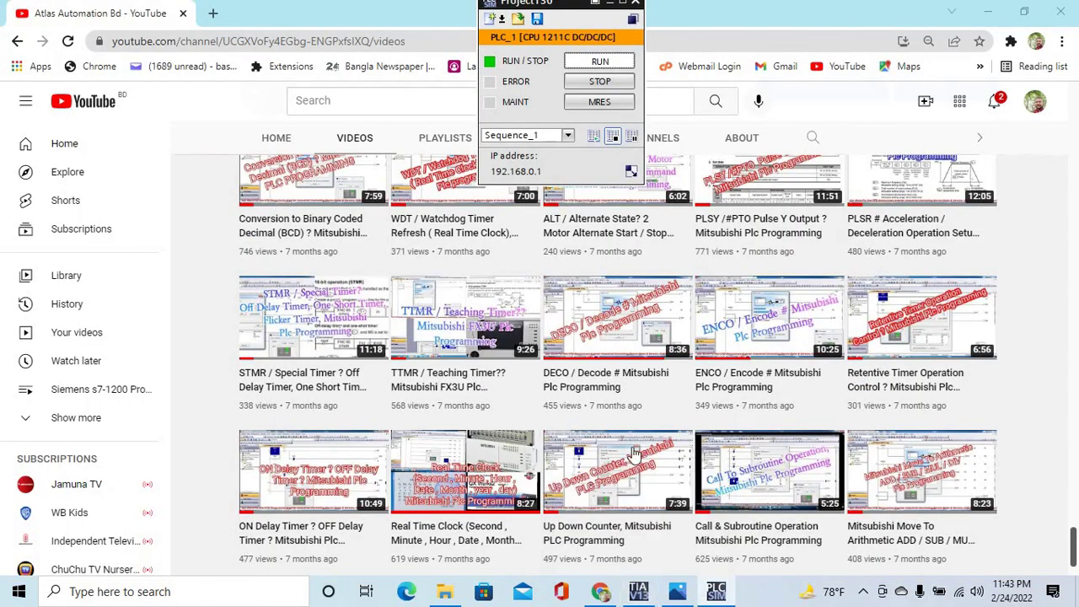
{"action": "left_click", "coordinate": [607, 592]}
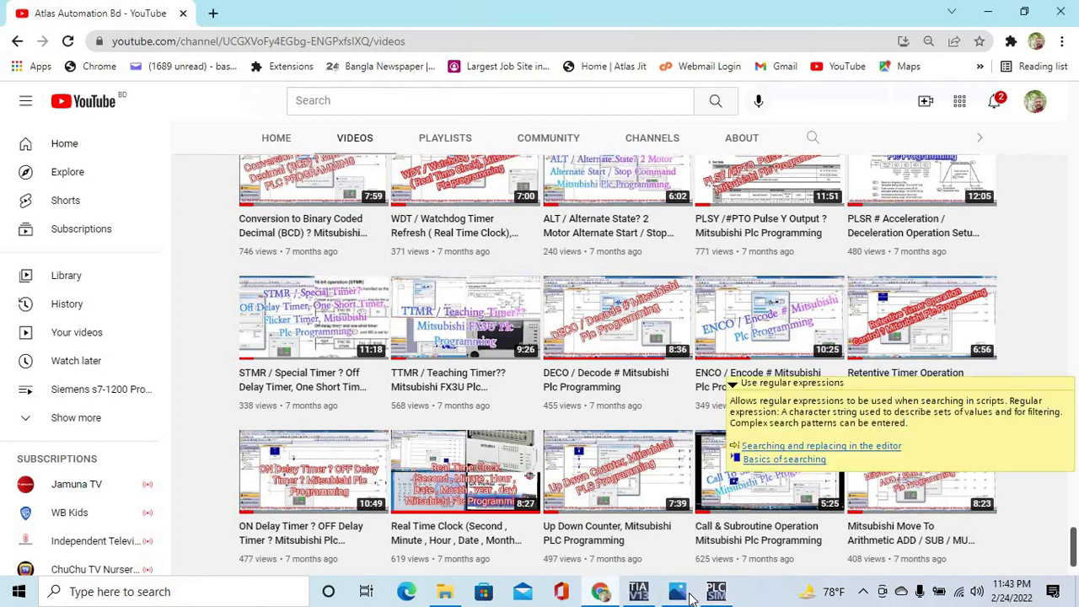
{"action": "left_click", "coordinate": [646, 595]}
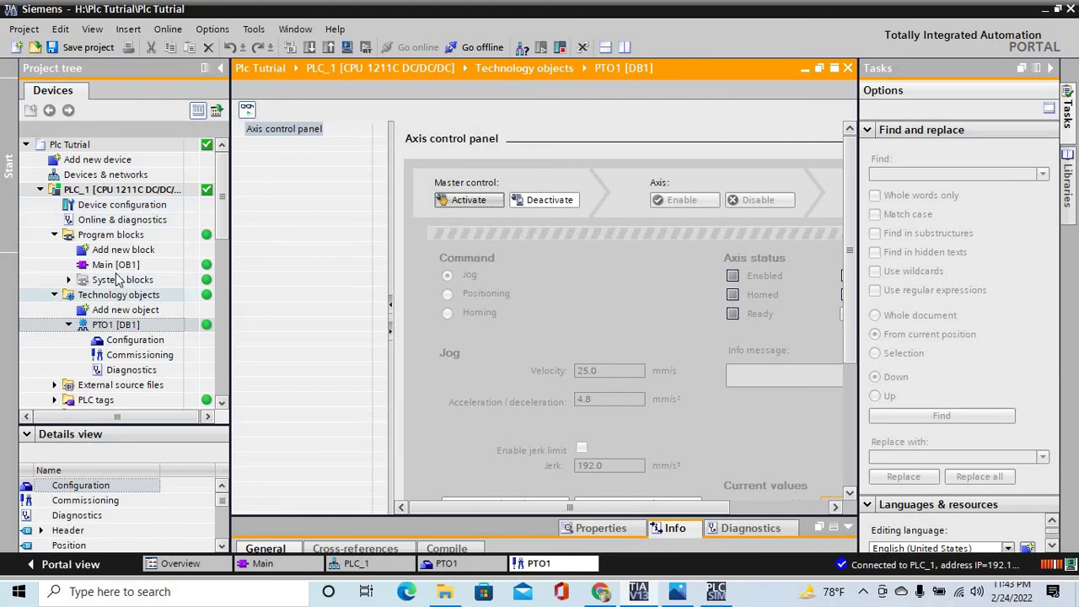
Return to Main [OB1] and check the monitored inputs and outputs of MC_Power and MC_MoveJog
{"action": "double_click", "coordinate": [134, 265]}
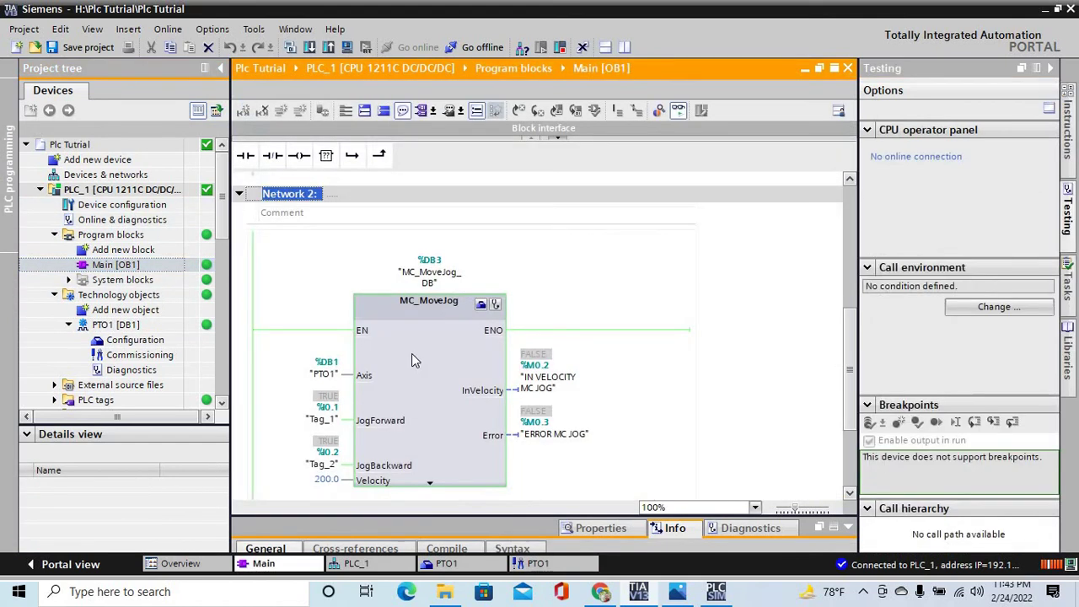
{"action": "left_click_drag", "start_coordinate": [850, 355], "coordinate": [849, 284]}
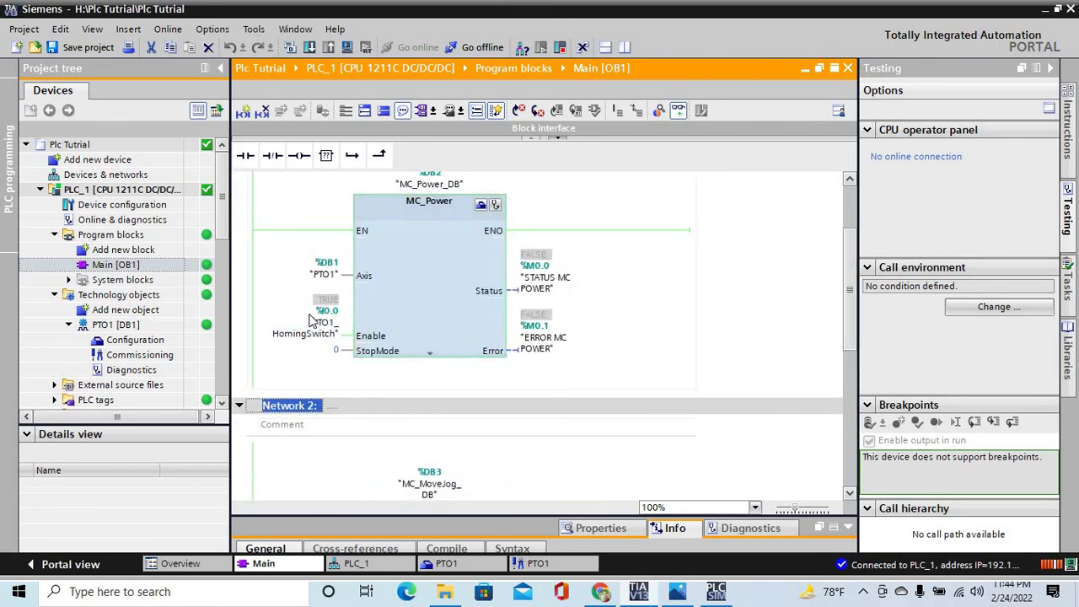
{"action": "left_click_drag", "start_coordinate": [853, 302], "coordinate": [848, 373]}
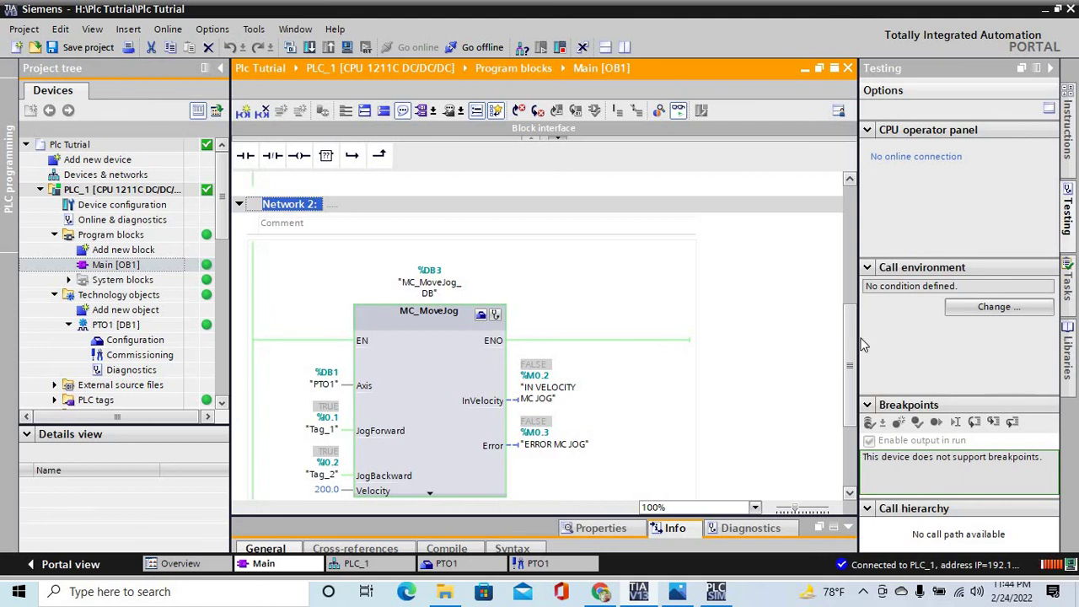
{"action": "scroll", "coordinate": [850, 307], "scroll_direction": "up", "scroll_amount": 3}
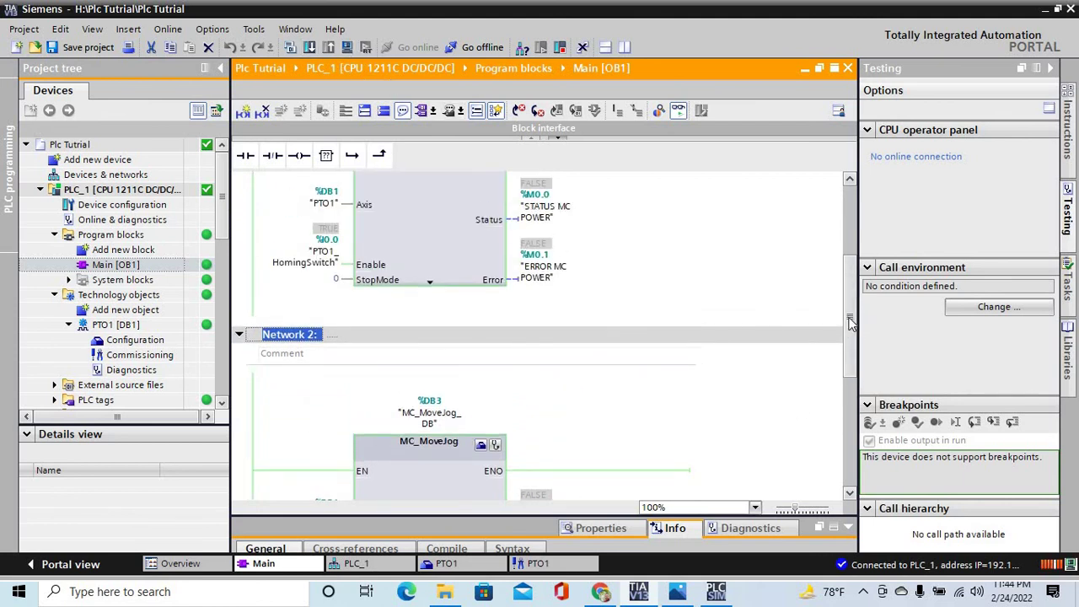
{"action": "left_click_drag", "start_coordinate": [850, 320], "coordinate": [851, 274]}
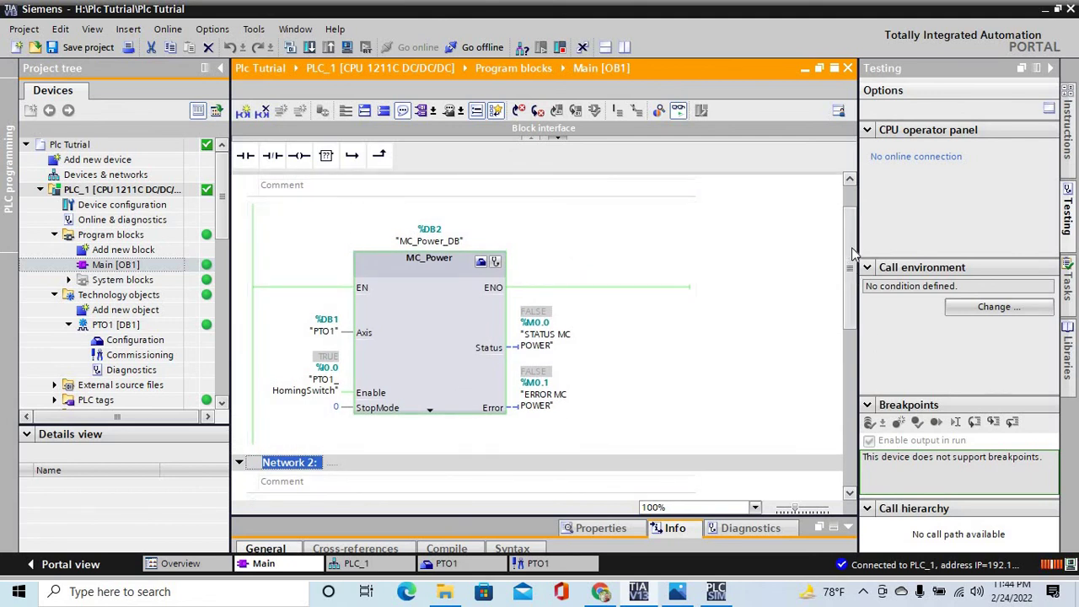
{"action": "left_click_drag", "start_coordinate": [851, 247], "coordinate": [852, 333]}
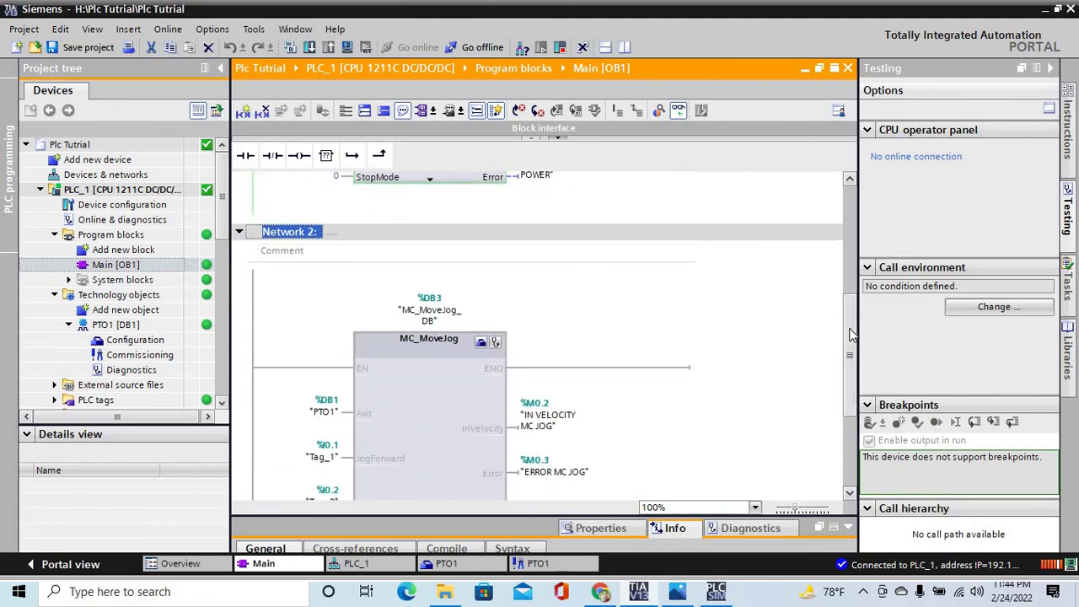